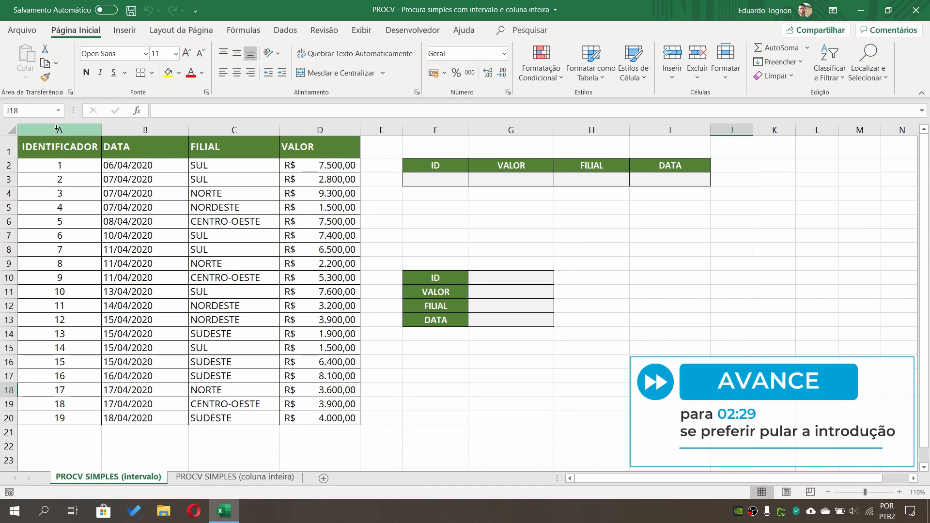
# Examine the IDENTIFICADOR column of the source table and the empty ID, VALOR, FILIAL and DATA cells of the horizontal lookup table
pyautogui.click(210, 266)
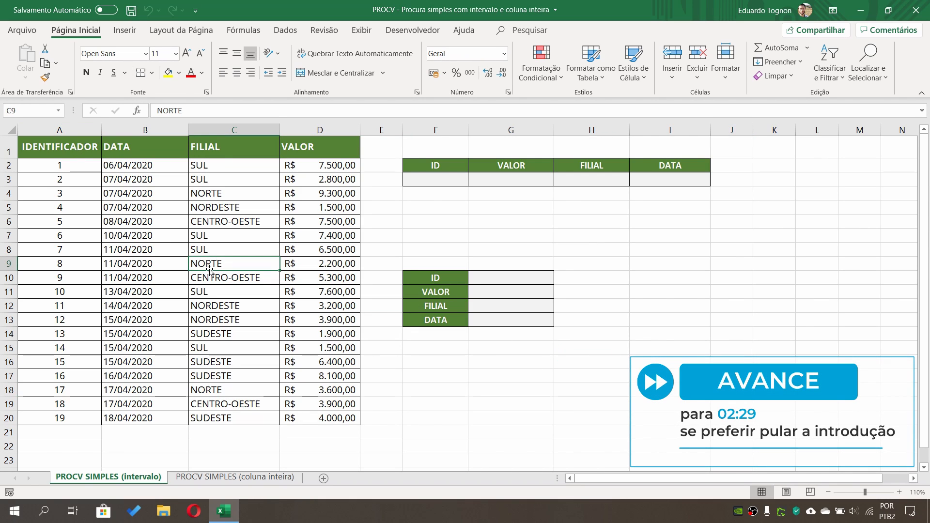
pyautogui.click(69, 123)
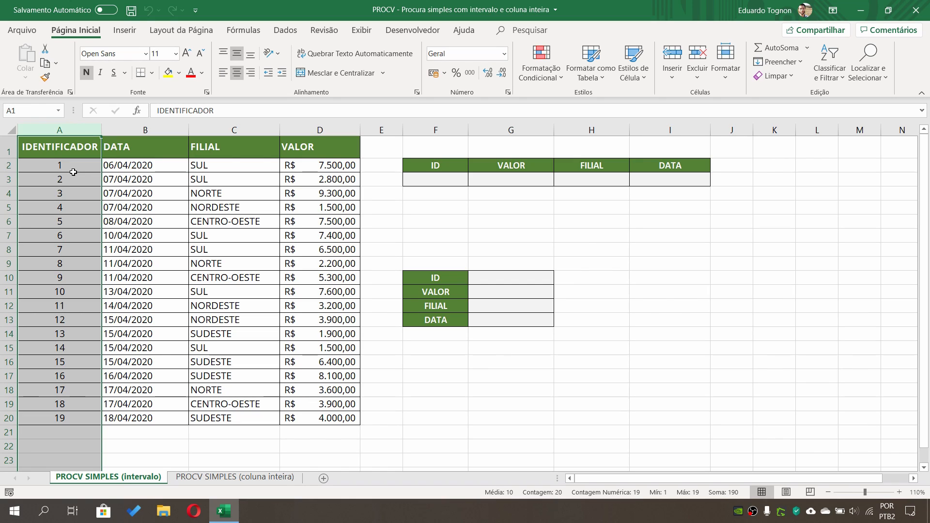
pyautogui.click(63, 199)
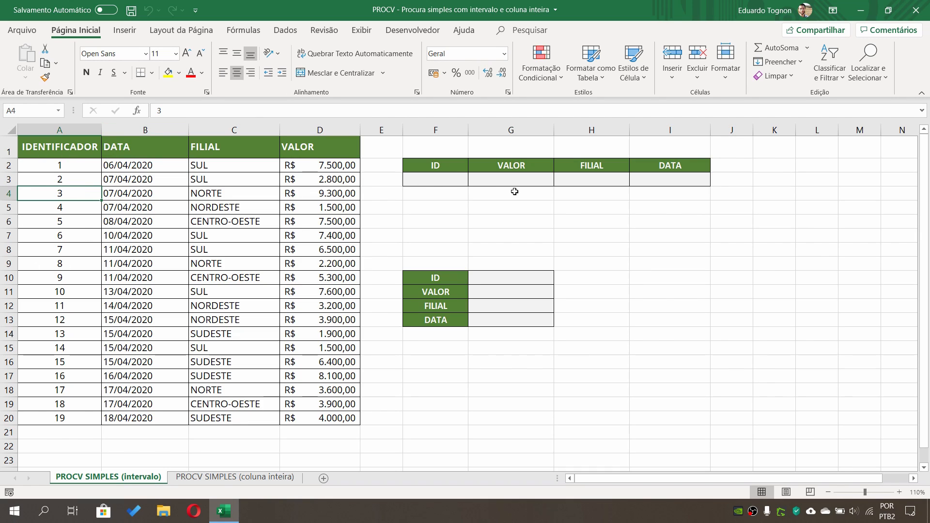
pyautogui.click(439, 176)
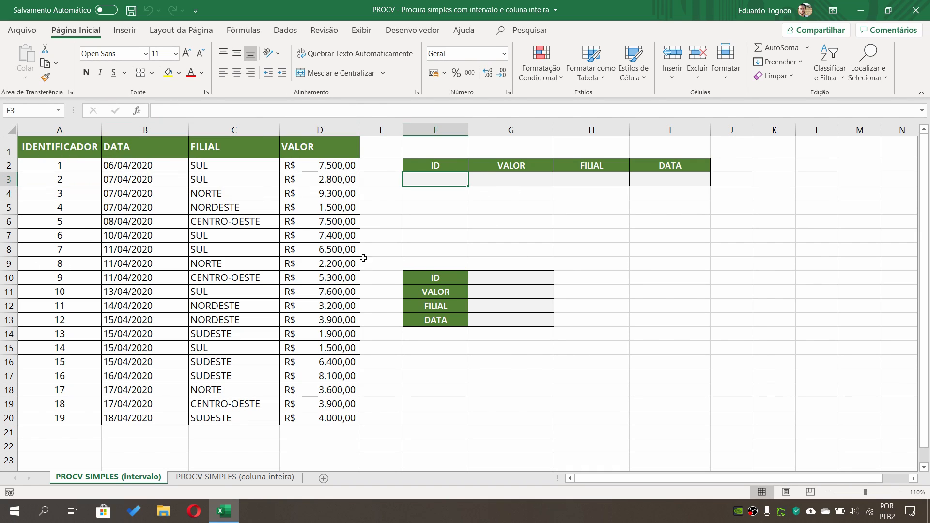
pyautogui.click(493, 180)
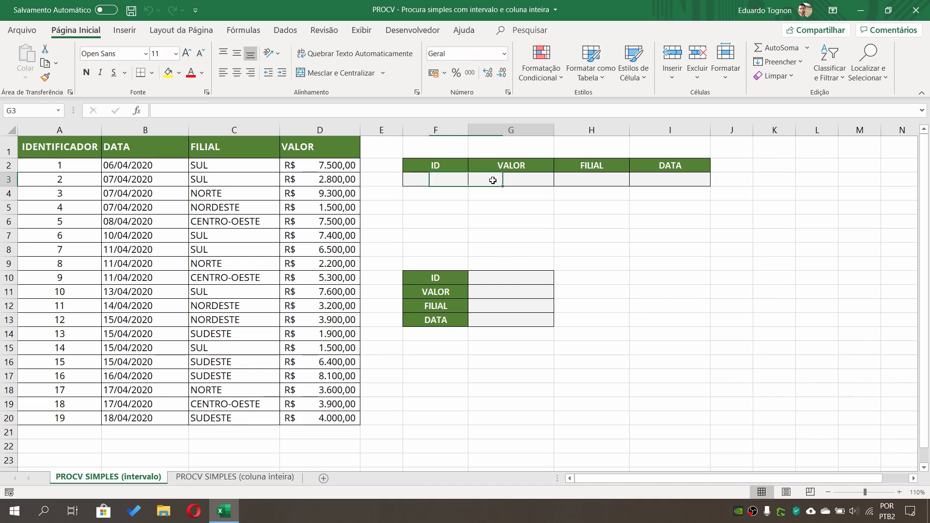
pyautogui.click(600, 179)
pyautogui.click(681, 179)
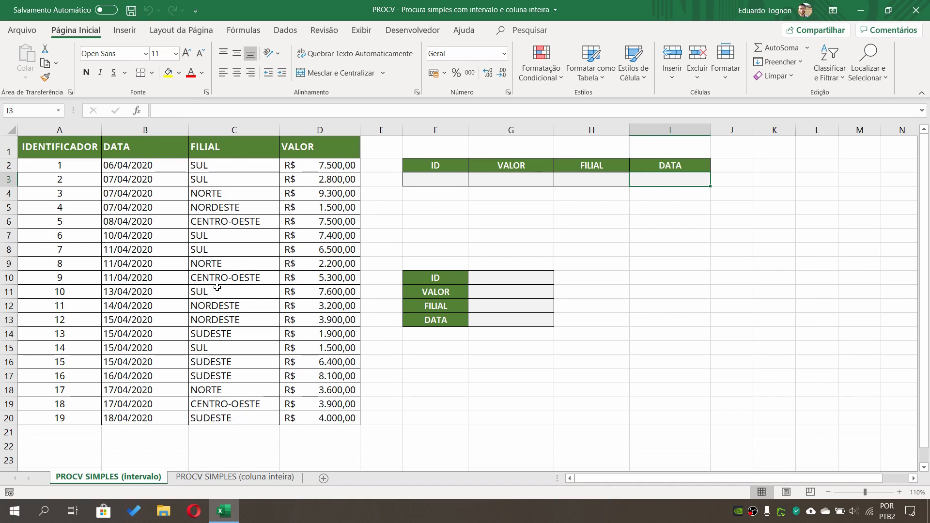
# View the PROCV SIMPLES (coluna inteira) sheet, then return to the PROCV SIMPLES (intervalo) sheet
pyautogui.click(269, 482)
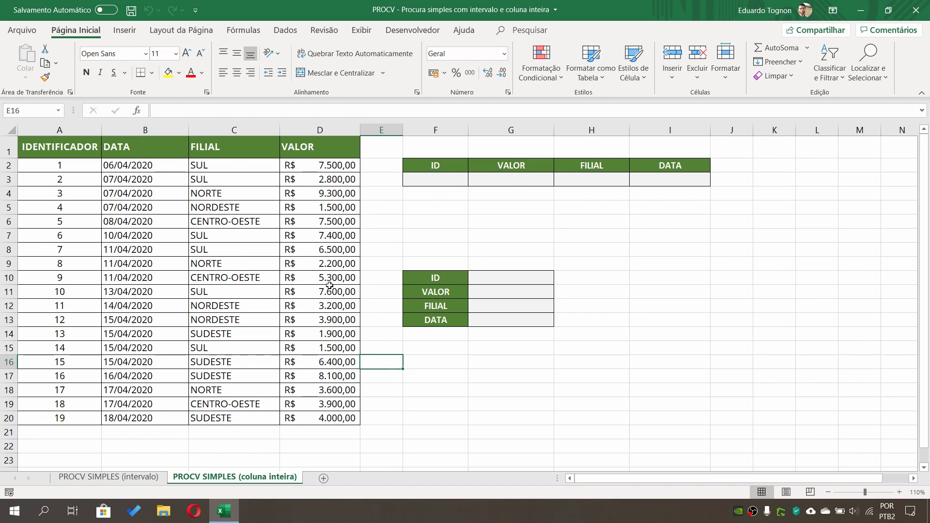
pyautogui.click(216, 176)
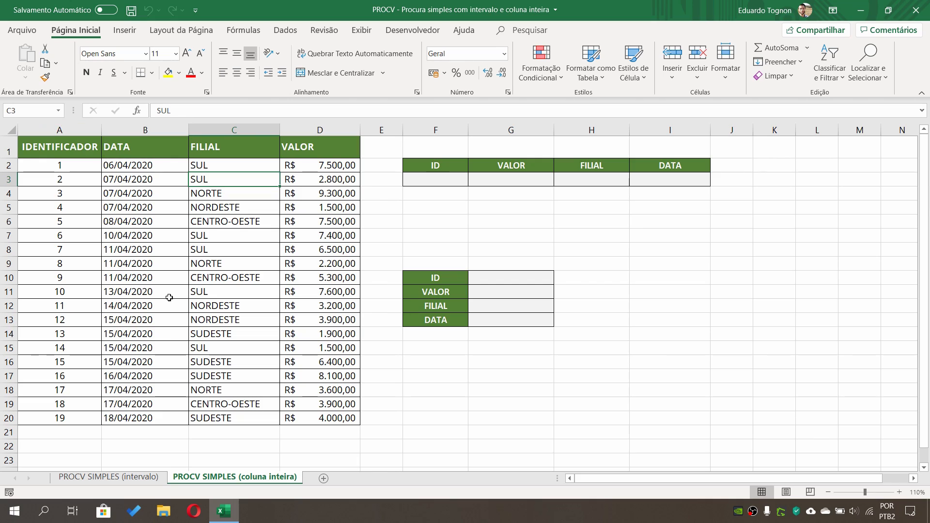
pyautogui.click(148, 479)
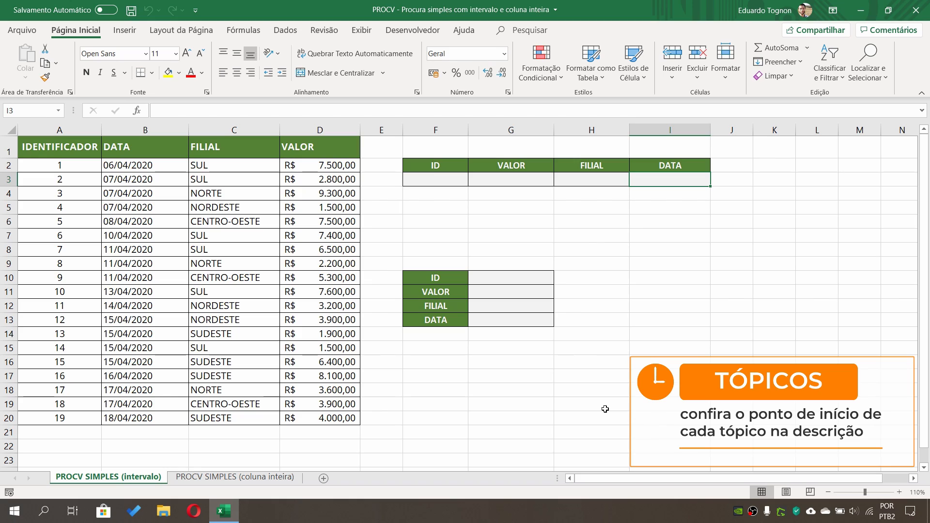
pyautogui.click(669, 322)
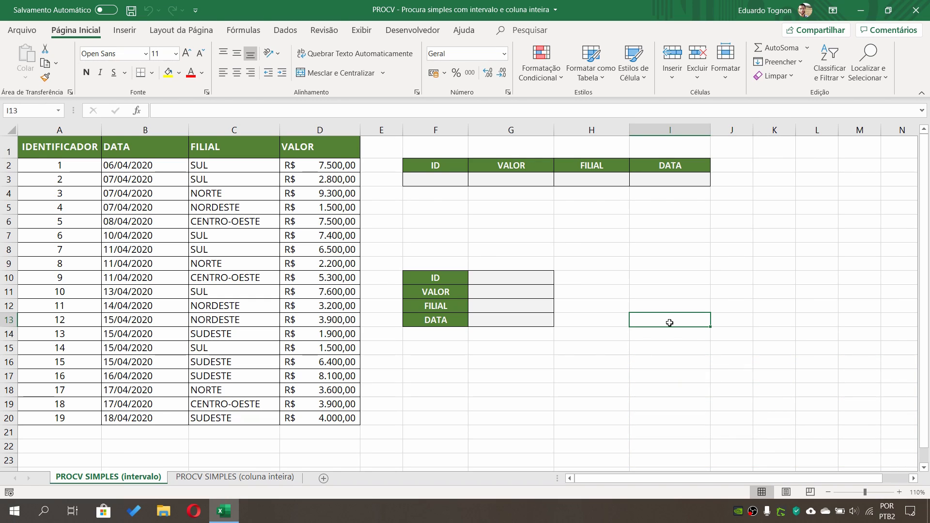
# Review the IDENTIFICADOR, DATA, FILIAL and VALOR columns of the source table one by one
pyautogui.click(60, 129)
pyautogui.click(145, 130)
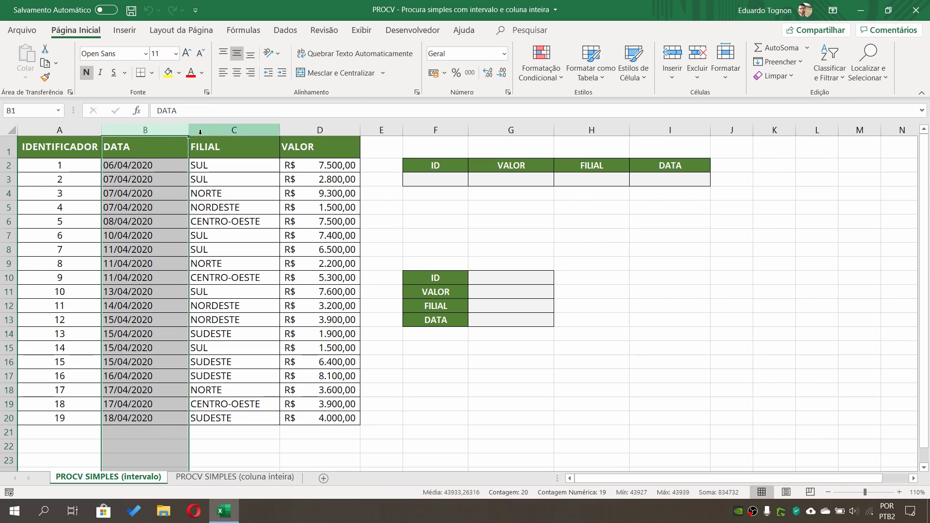
pyautogui.click(246, 131)
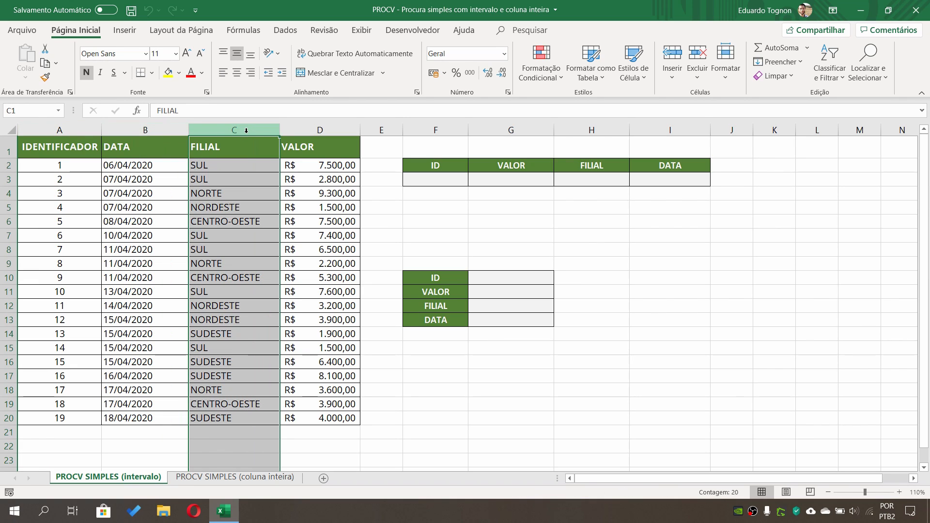
pyautogui.click(326, 125)
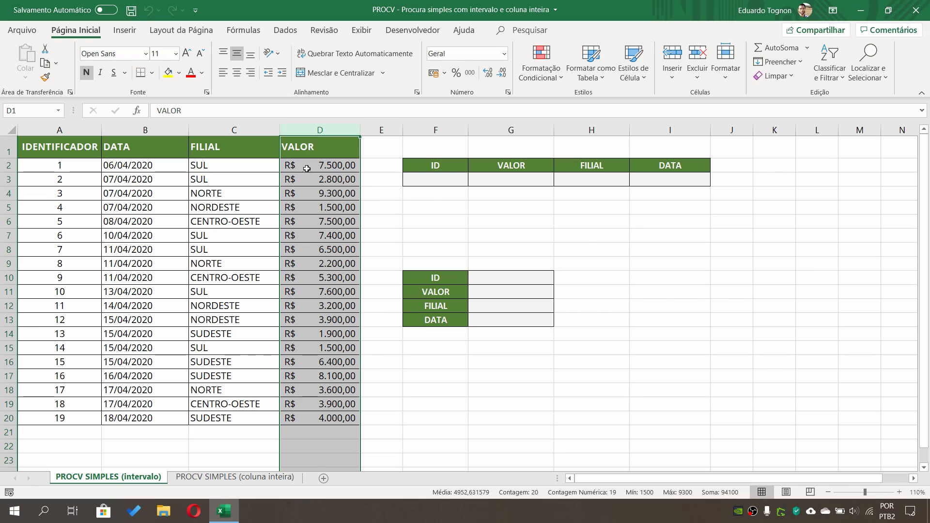
pyautogui.click(60, 130)
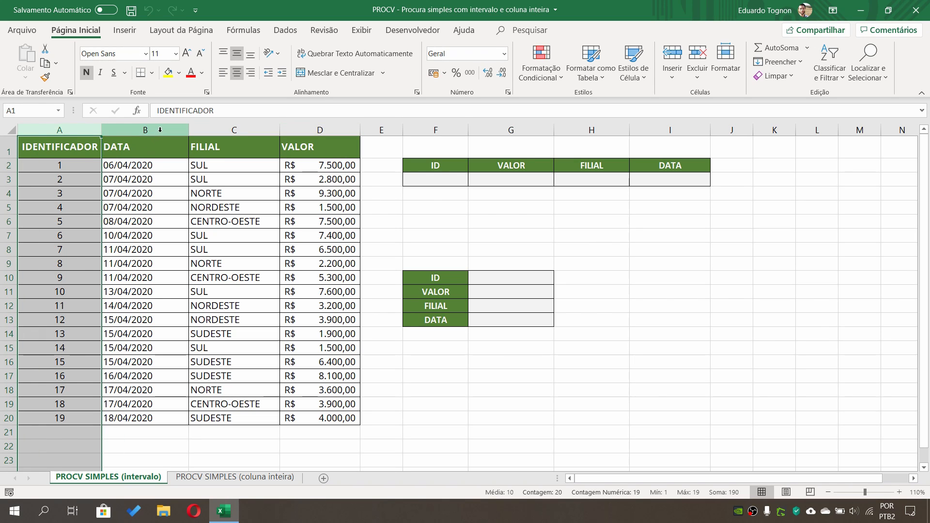
pyautogui.click(144, 130)
pyautogui.click(240, 130)
pyautogui.click(327, 129)
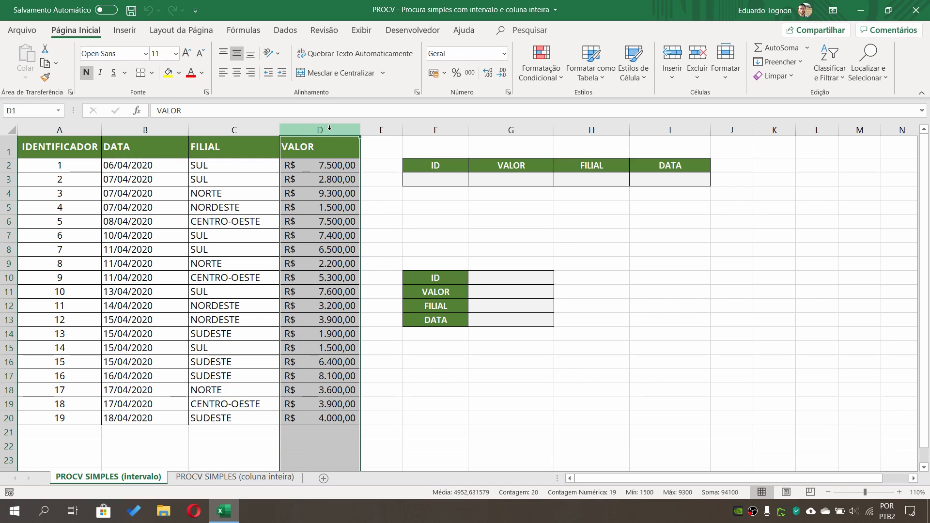
# Review the input cell F3 and the result cells G3, H3 and I3 of the horizontal lookup table
pyautogui.click(508, 181)
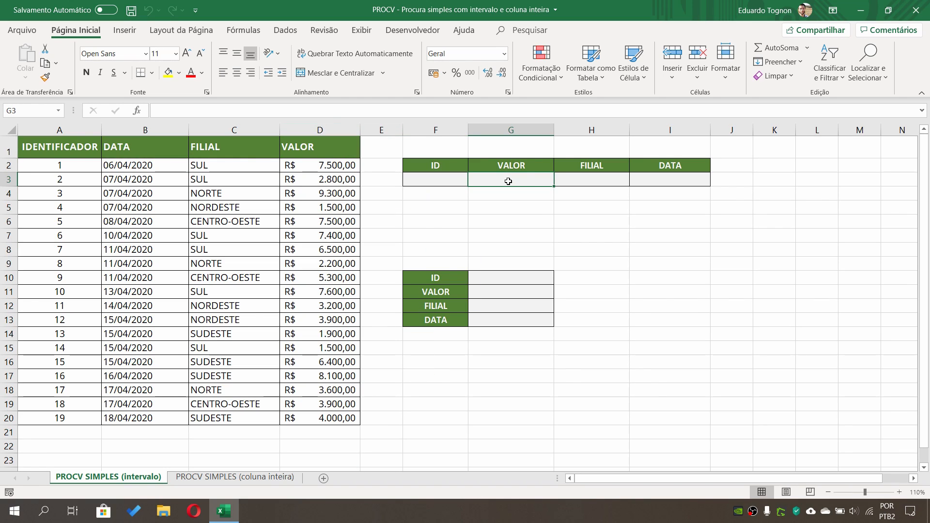
pyautogui.click(453, 179)
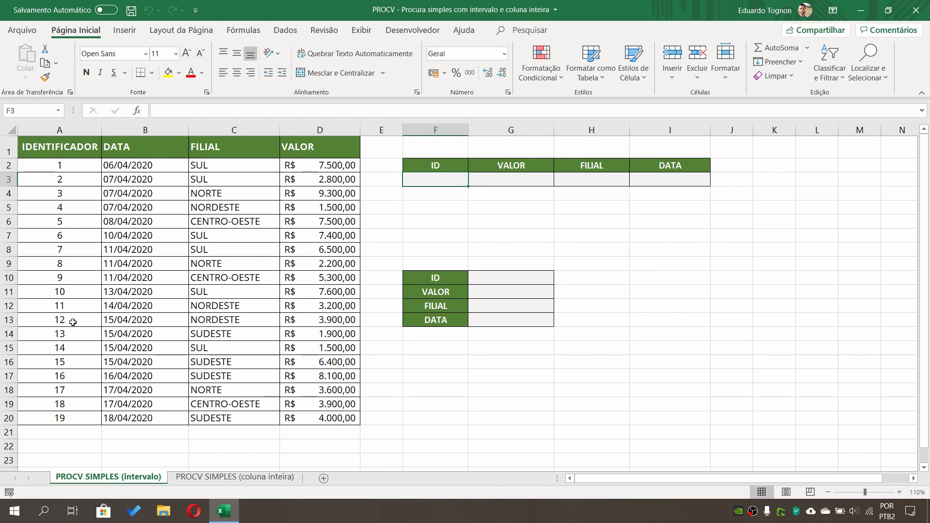
pyautogui.click(536, 175)
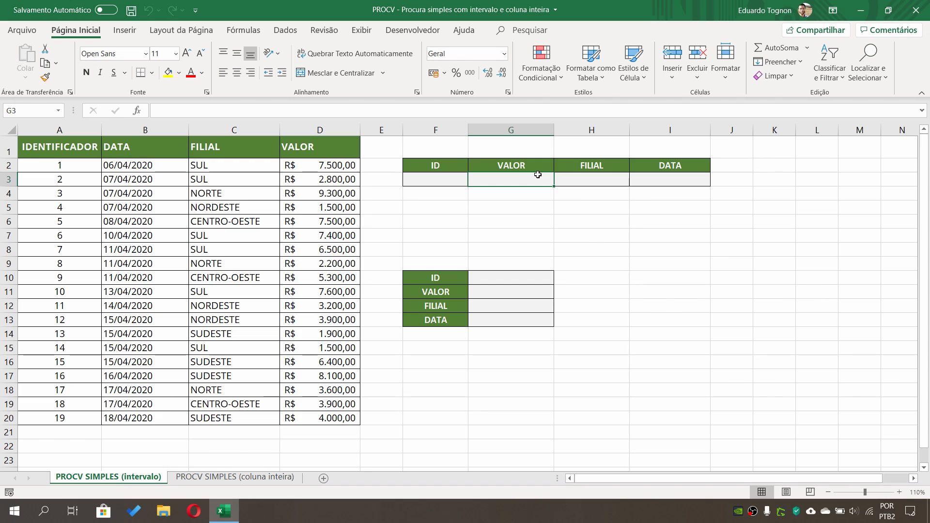
pyautogui.click(598, 179)
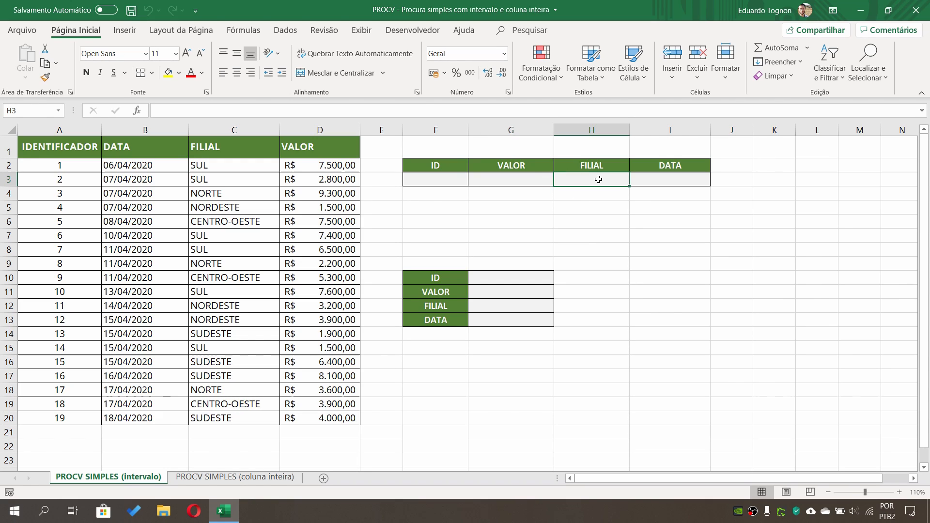
pyautogui.click(686, 176)
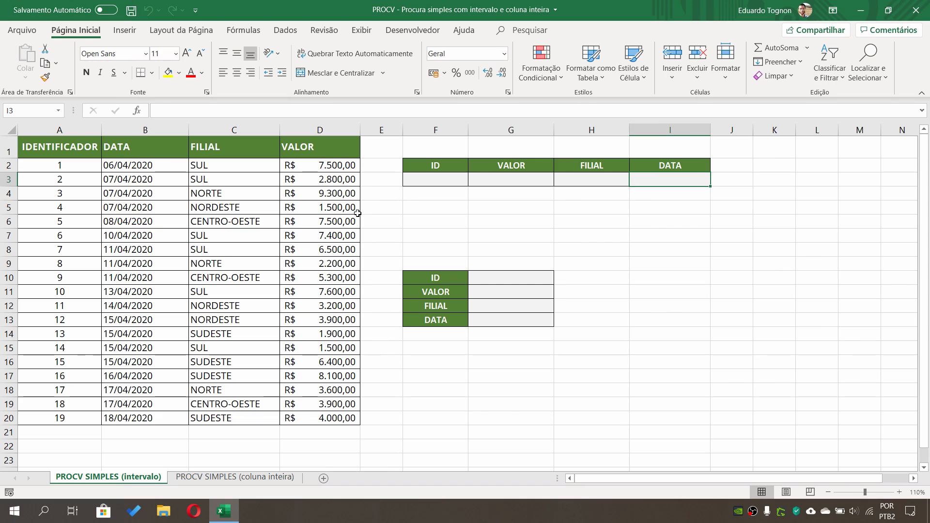
# Compare the horizontal lookup table's headers with the source table's columns, matching ID to IDENTIFICADOR and VALOR to column D
pyautogui.click(437, 167)
pyautogui.click(67, 143)
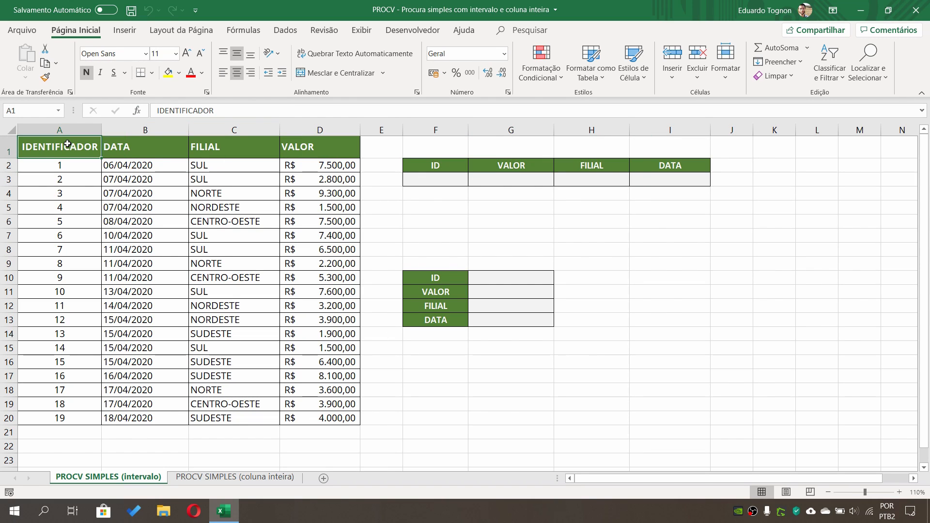
pyautogui.click(455, 160)
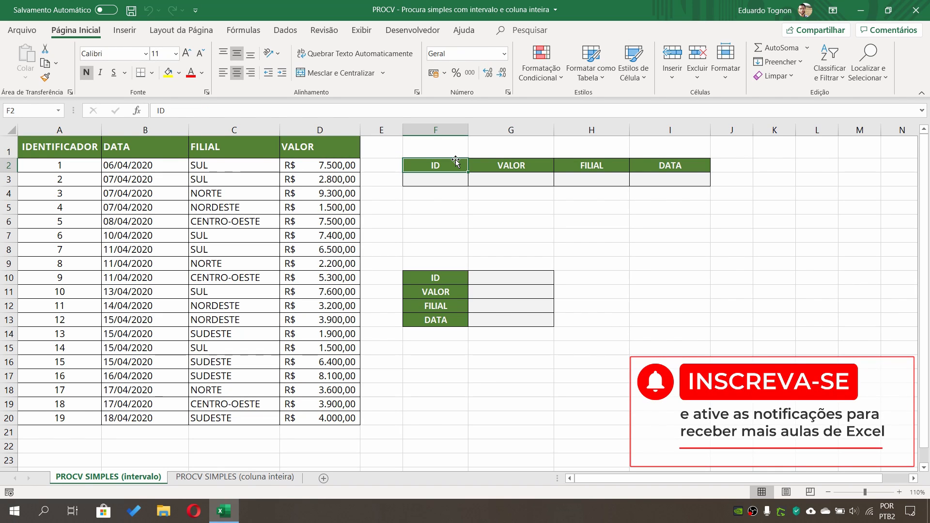
pyautogui.click(68, 150)
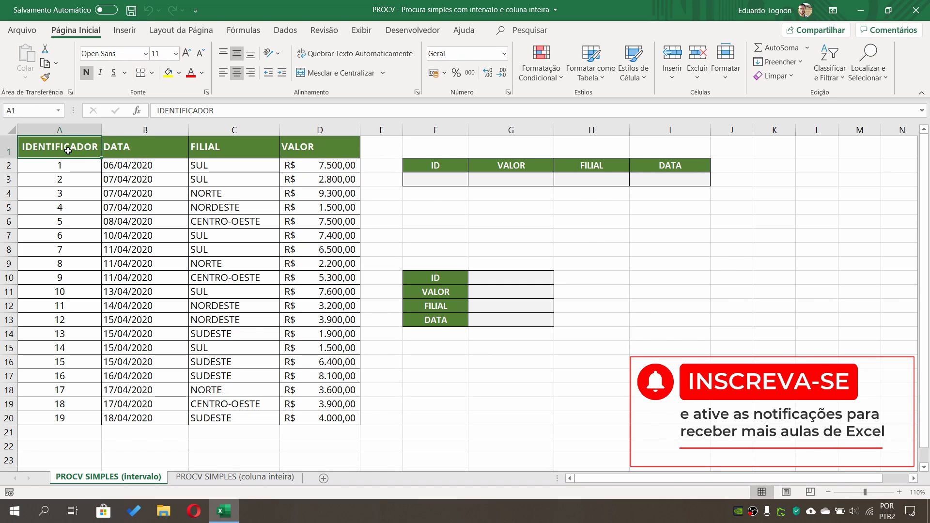
pyautogui.click(545, 169)
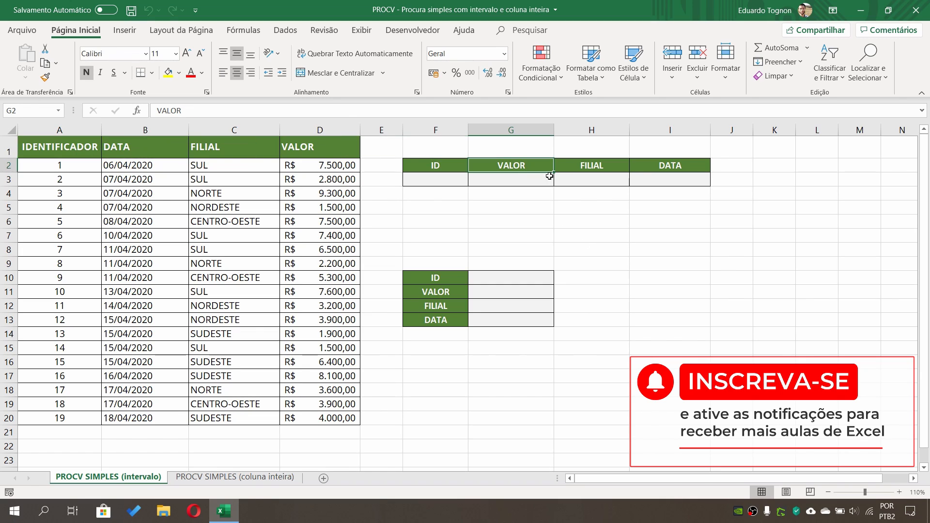
pyautogui.click(623, 167)
pyautogui.click(671, 165)
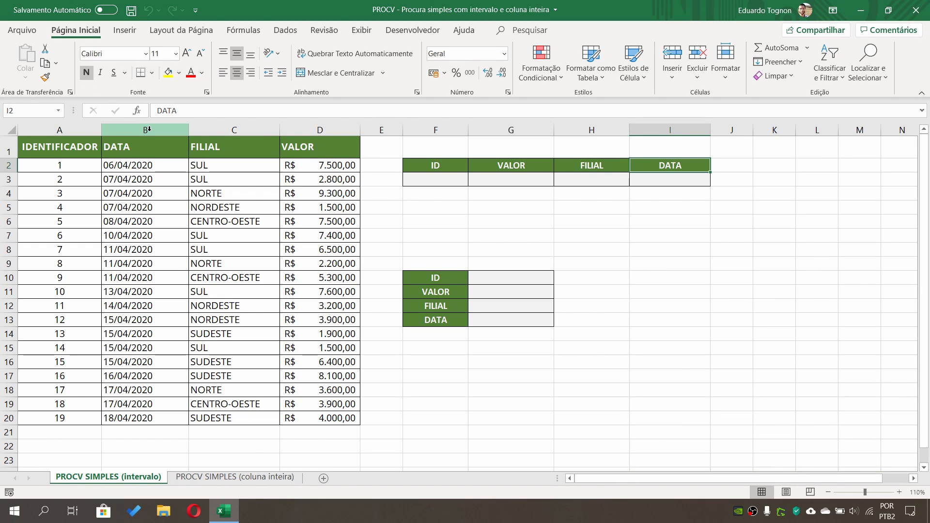
pyautogui.click(523, 164)
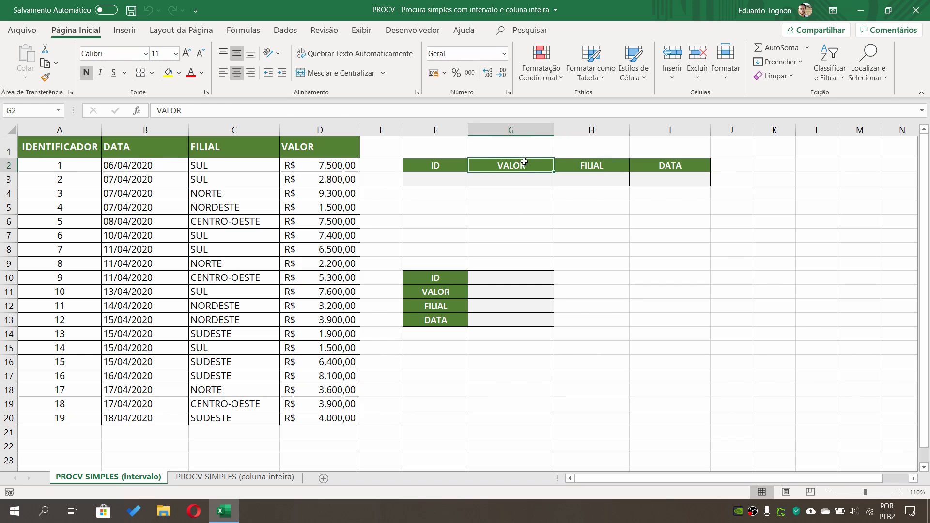
pyautogui.click(309, 129)
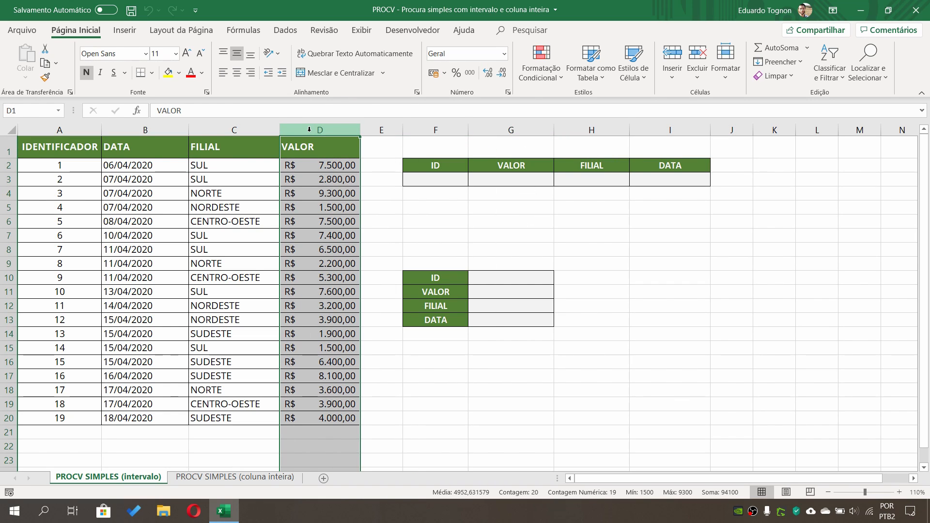
pyautogui.click(511, 179)
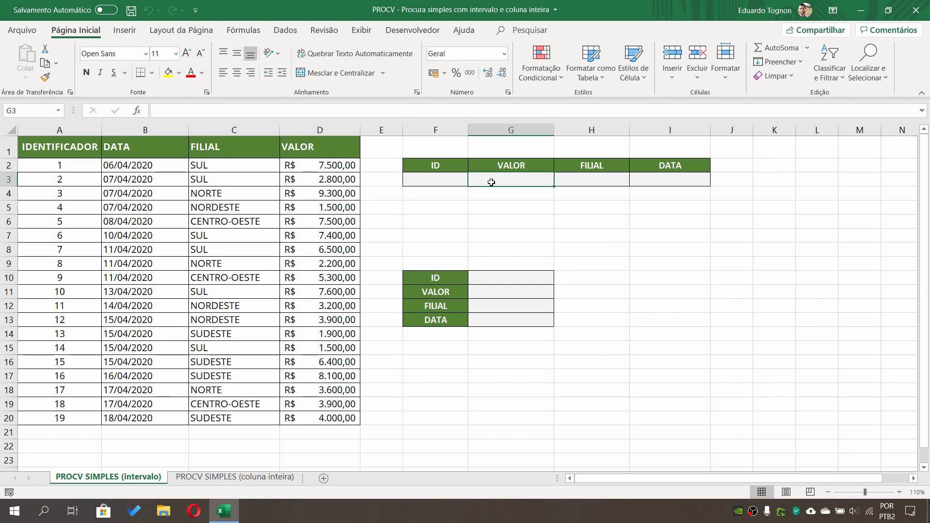
pyautogui.click(434, 179)
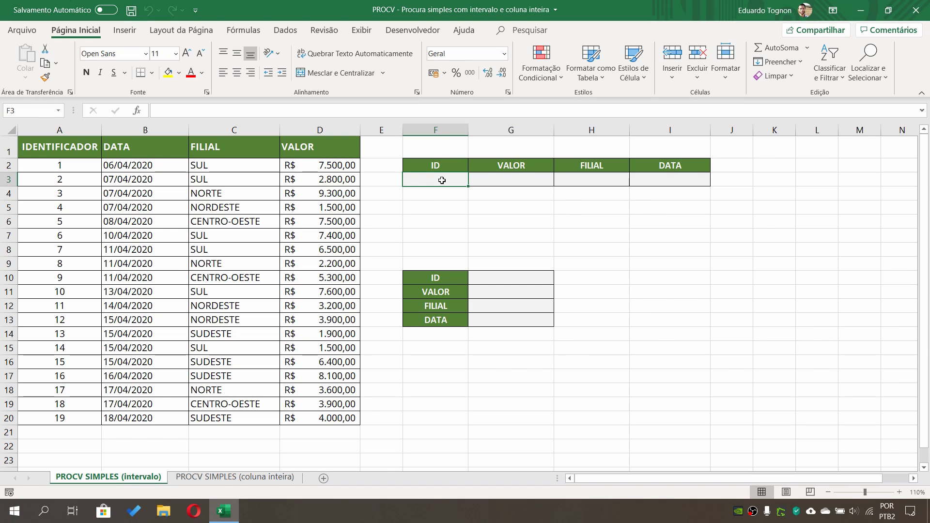
# Start a PROCV formula in the horizontal table's VALOR cell G3 with the absolute reference $F$3 as the lookup value
pyautogui.click(542, 183)
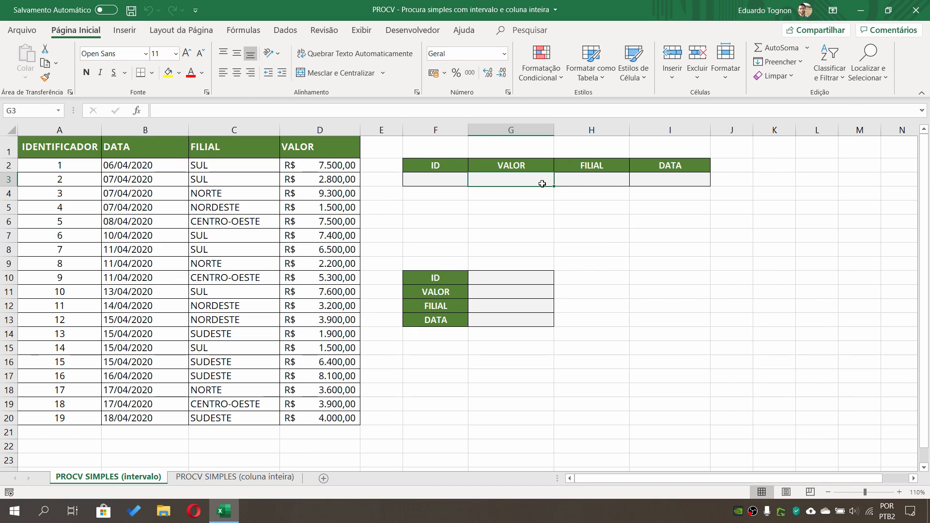
pyautogui.write('=')
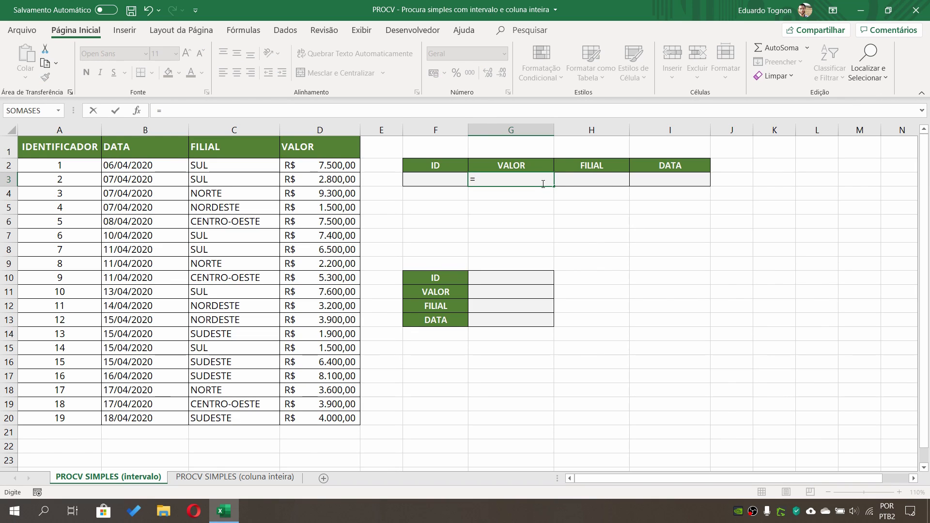
pyautogui.write('procv')
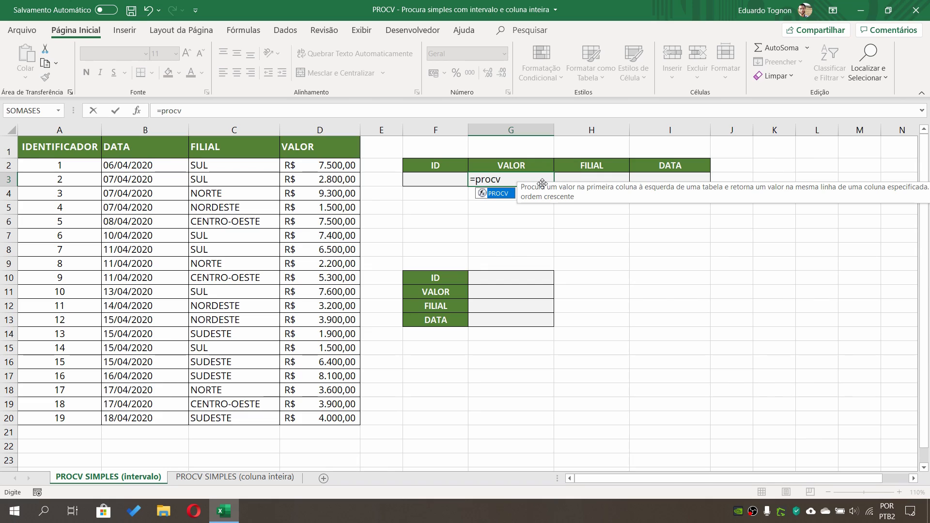
pyautogui.write('(')
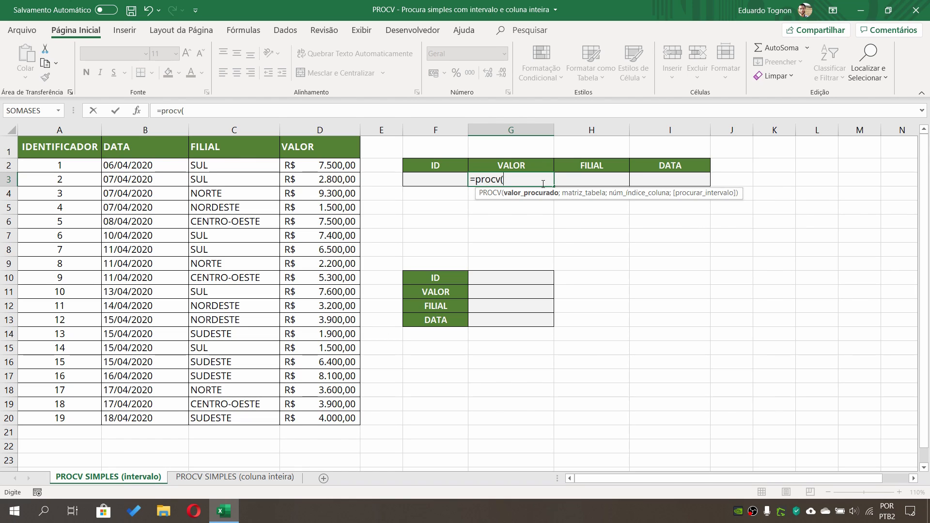
pyautogui.click(441, 178)
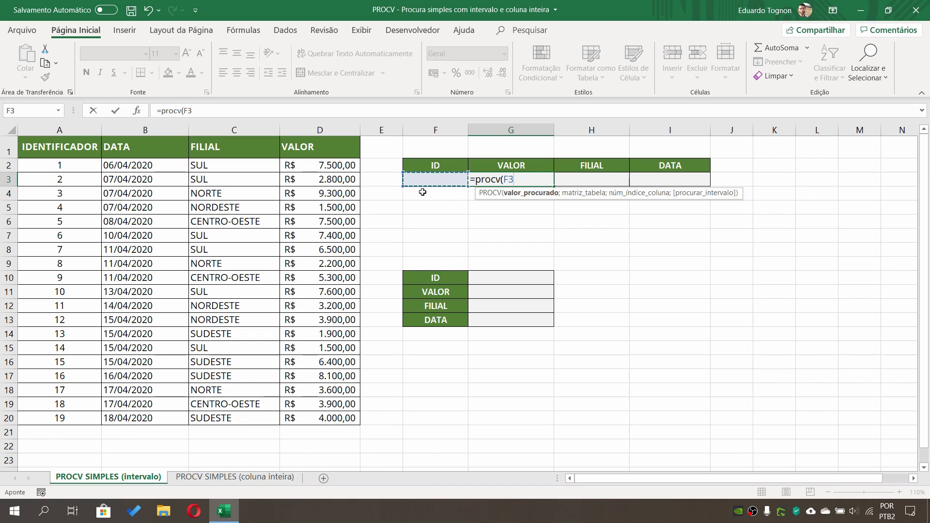
pyautogui.press('F4')
pyautogui.write(';')
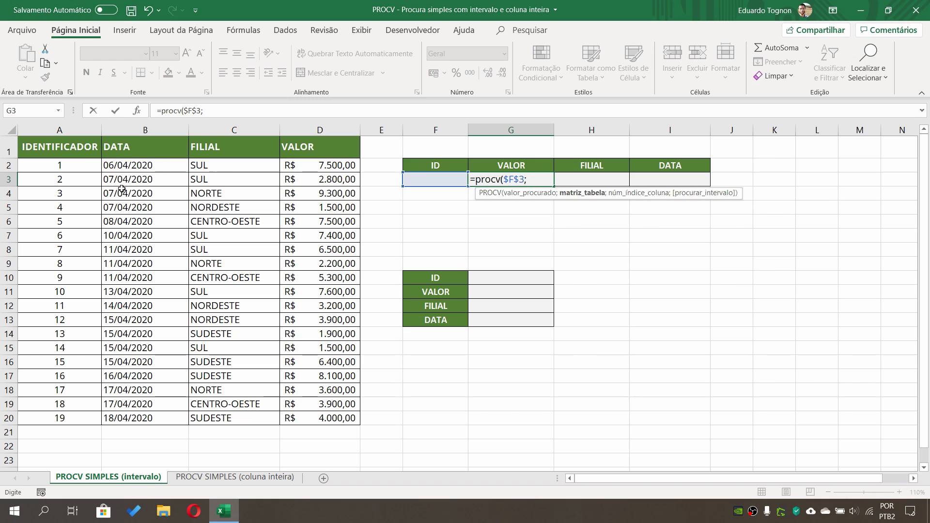
# Add the whole source table as the PROCV table array, using the absolute range $A$1:$D$20
pyautogui.moveTo(45, 151); pyautogui.dragTo(358, 421)
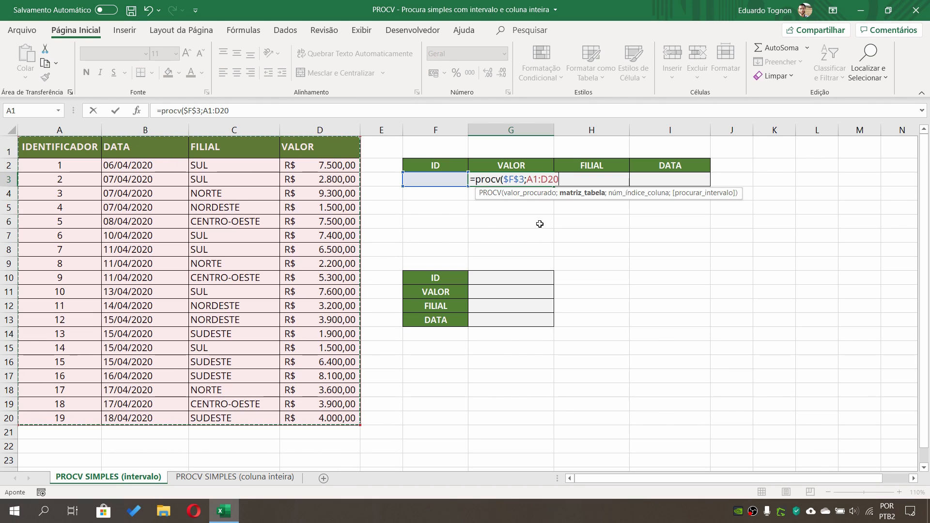
pyautogui.click(533, 178)
pyautogui.press('F2')
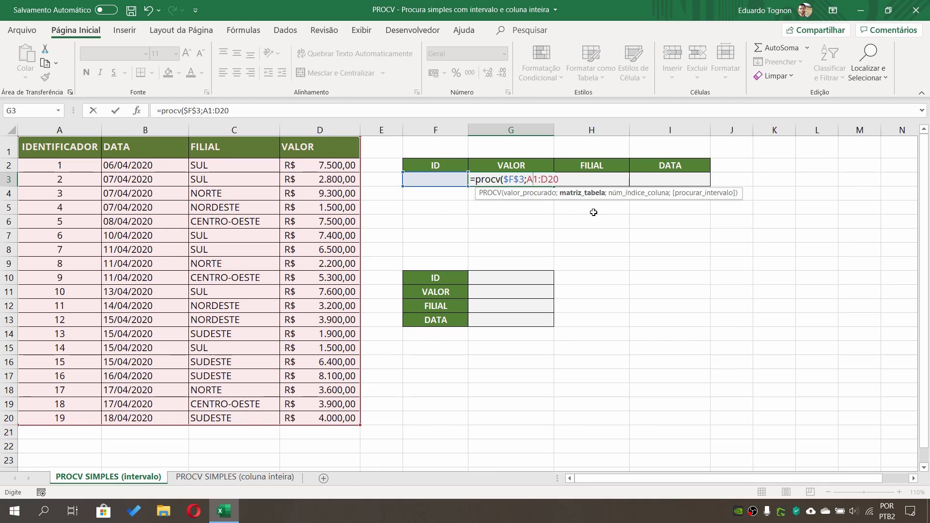
pyautogui.press('F2')
pyautogui.press('F4')
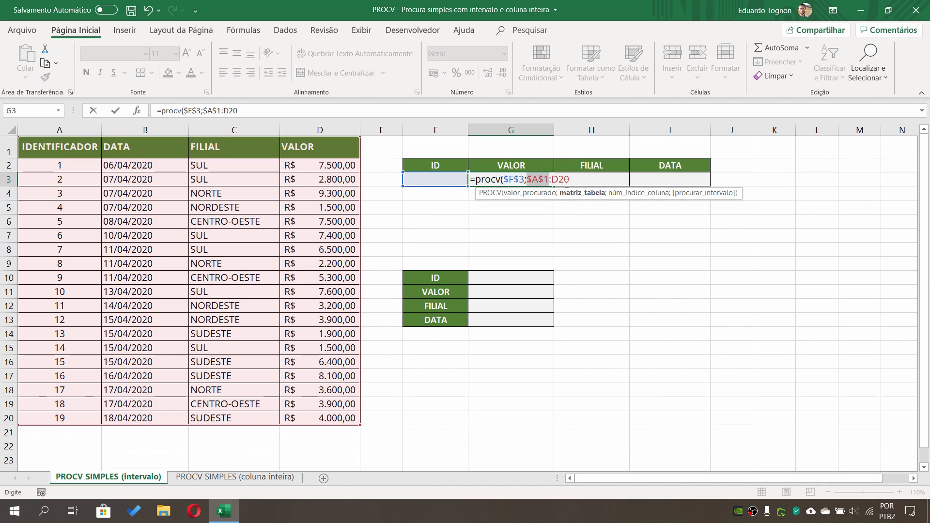
pyautogui.click(564, 178)
pyautogui.press('F4')
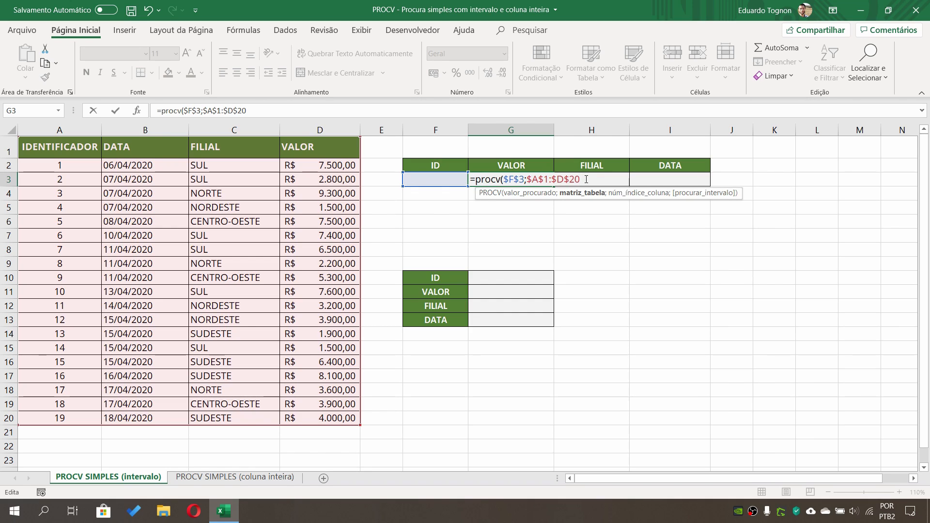
# Complete the G3 formula with column index 4 and 0 for exact match, giving =PROCV($F$3;$A$1:$D$20;4;0)
pyautogui.write(';')
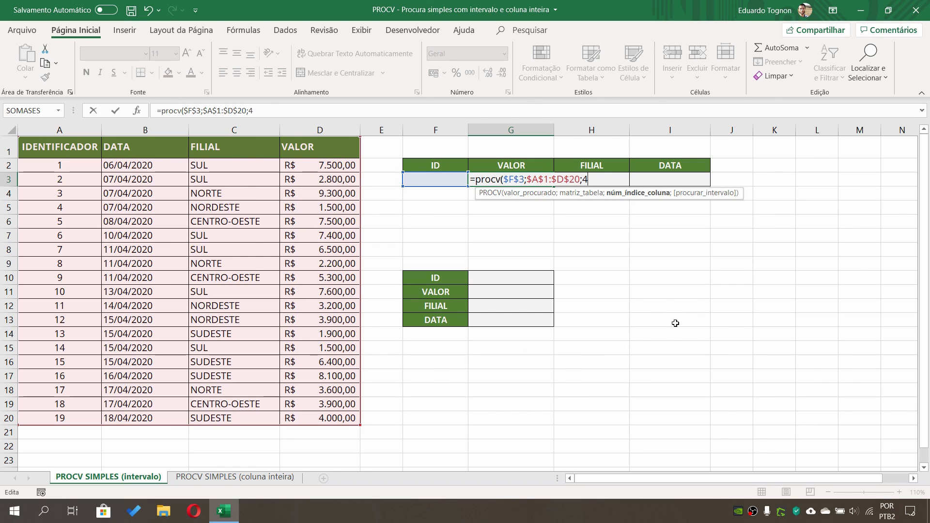
pyautogui.write('4')
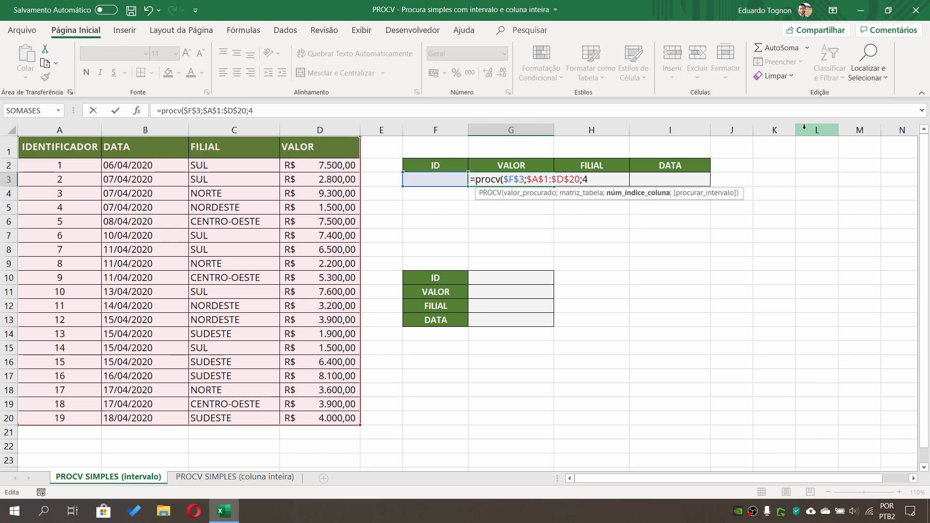
pyautogui.write(';')
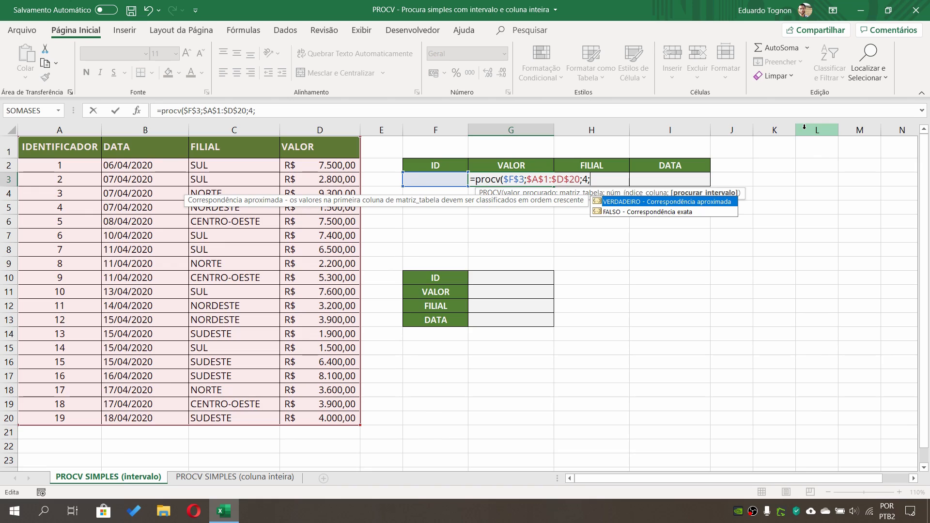
pyautogui.write('0')
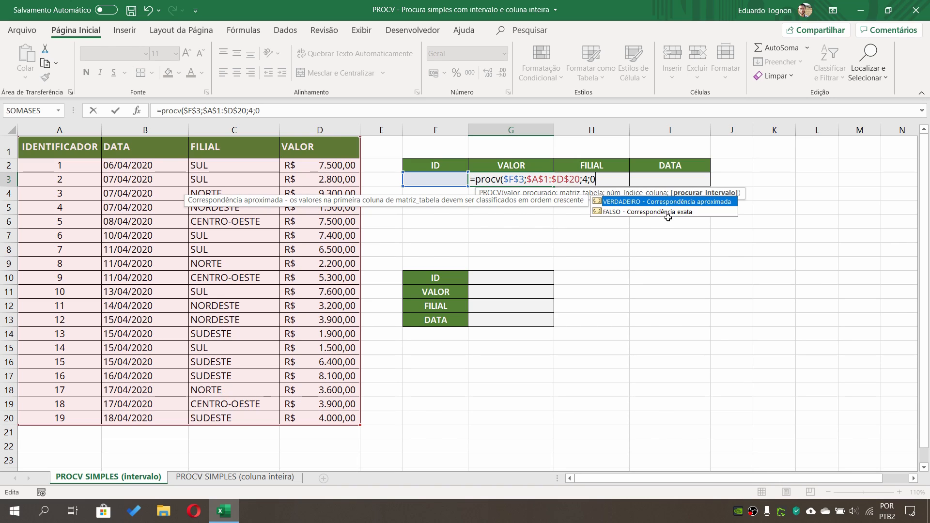
pyautogui.write(')')
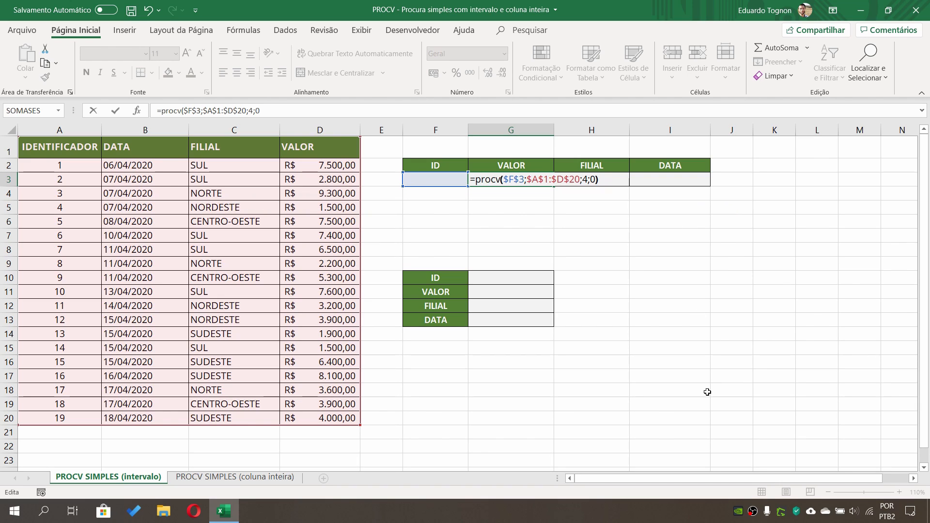
pyautogui.press('Return')
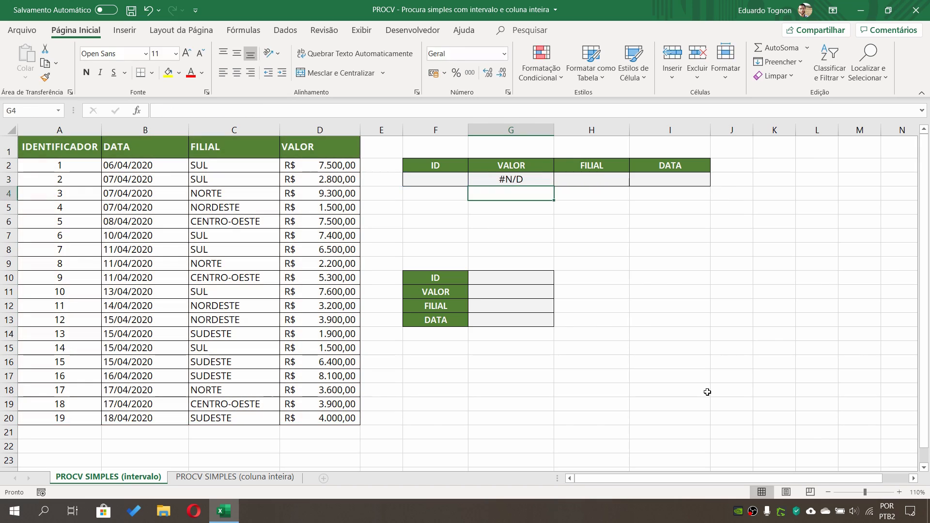
# Enter 6 as the ID in F3 and compare the returned VALOR with identifier 6's row in the source table
pyautogui.click(530, 180)
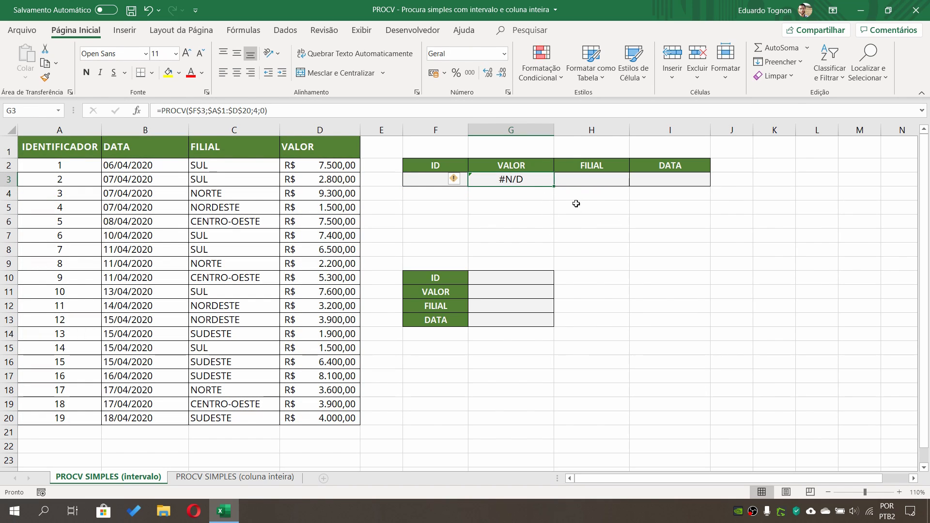
pyautogui.click(422, 180)
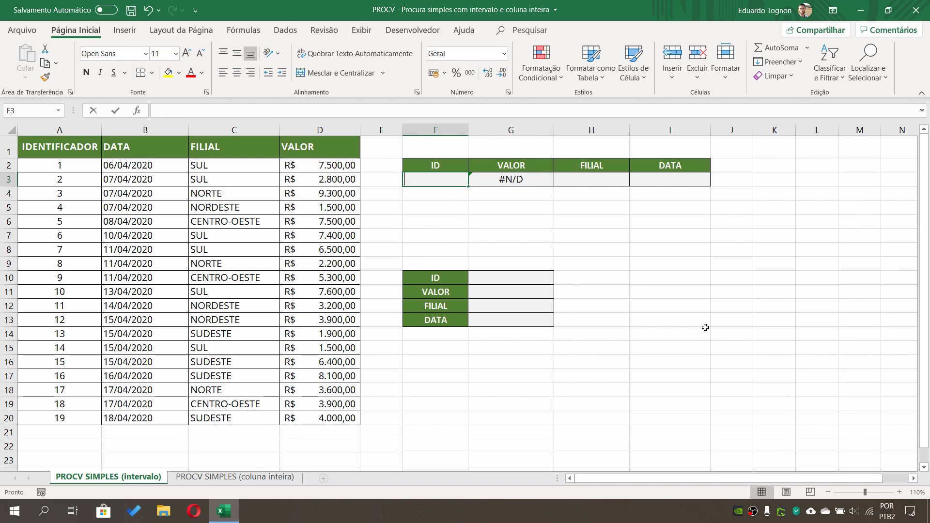
pyautogui.write('6')
pyautogui.press('Return')
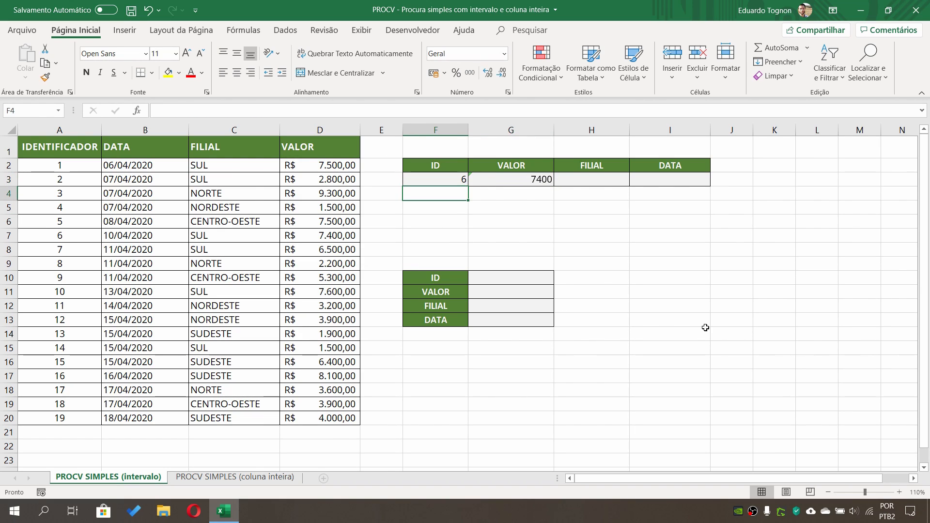
pyautogui.click(422, 175)
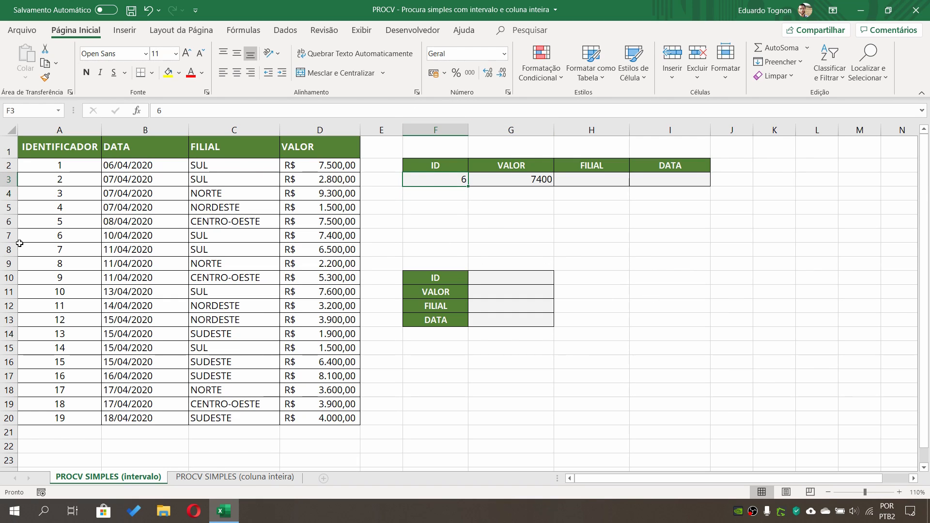
pyautogui.click(2, 221)
pyautogui.click(8, 235)
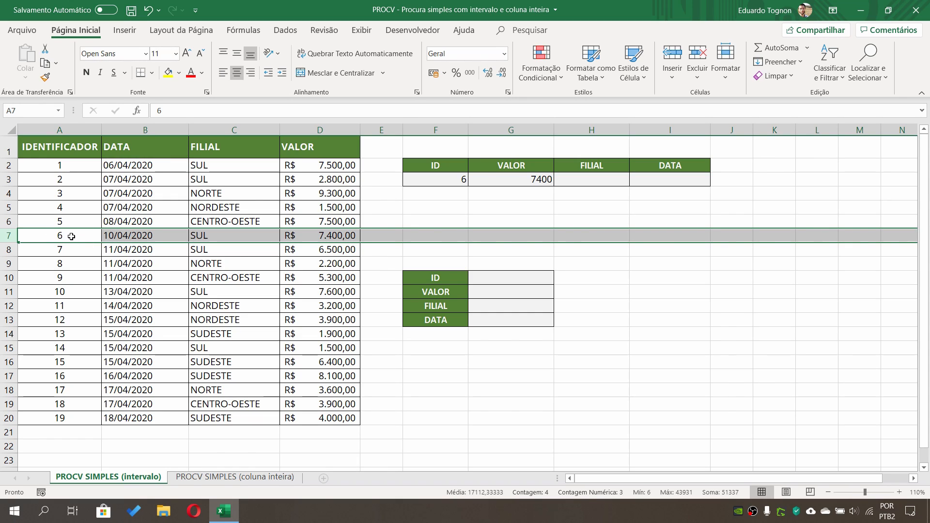
pyautogui.click(336, 236)
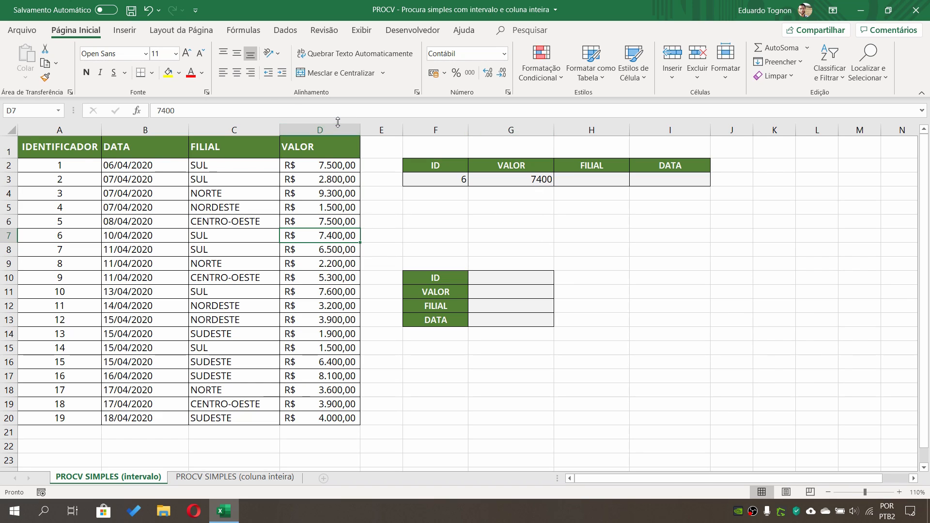
# Apply the Contábil number format to G3 and compare it with the VALOR in D7
pyautogui.click(546, 180)
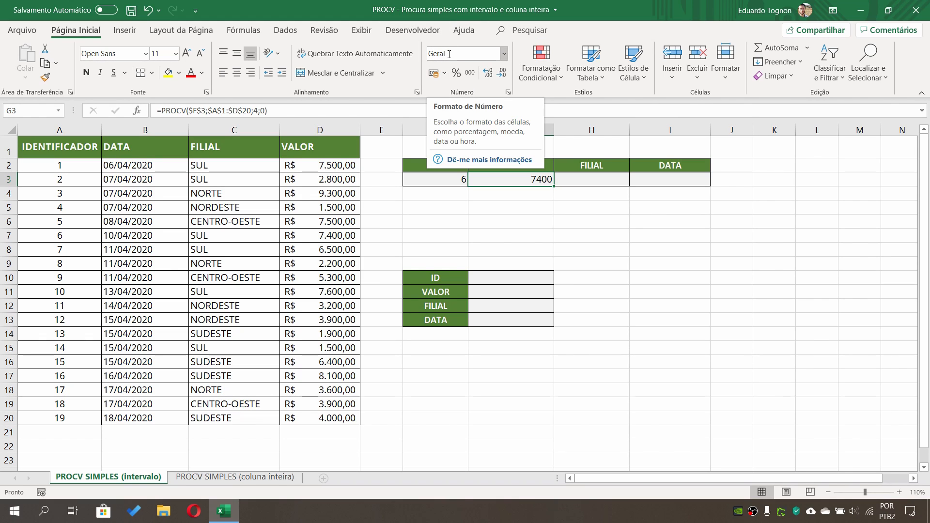
pyautogui.click(433, 73)
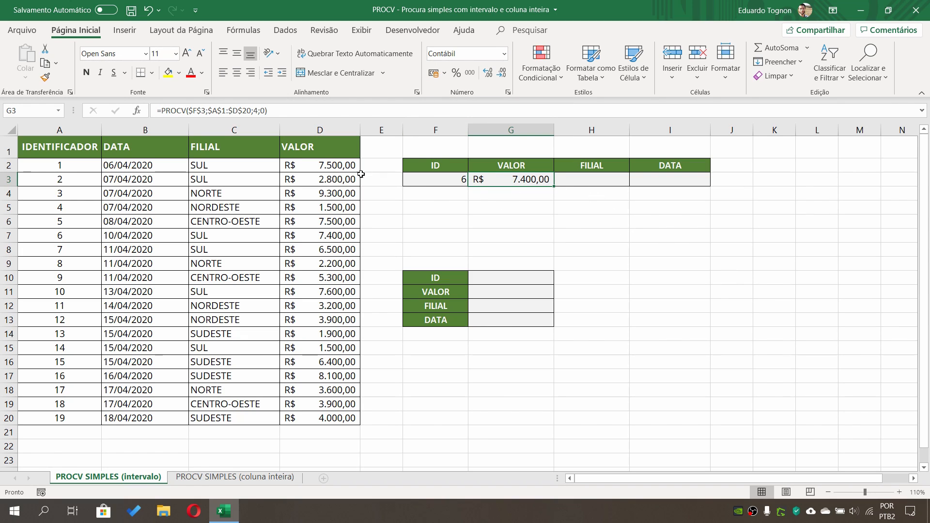
pyautogui.click(343, 184)
pyautogui.click(332, 237)
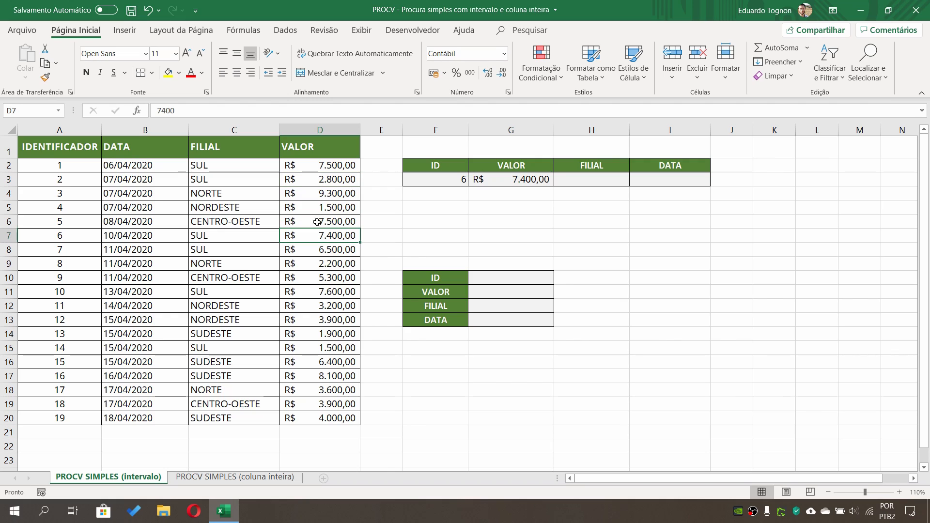
# Set the ID in F3 to 2 and check the returned VALOR against identifier 2's row in the source table
pyautogui.click(435, 181)
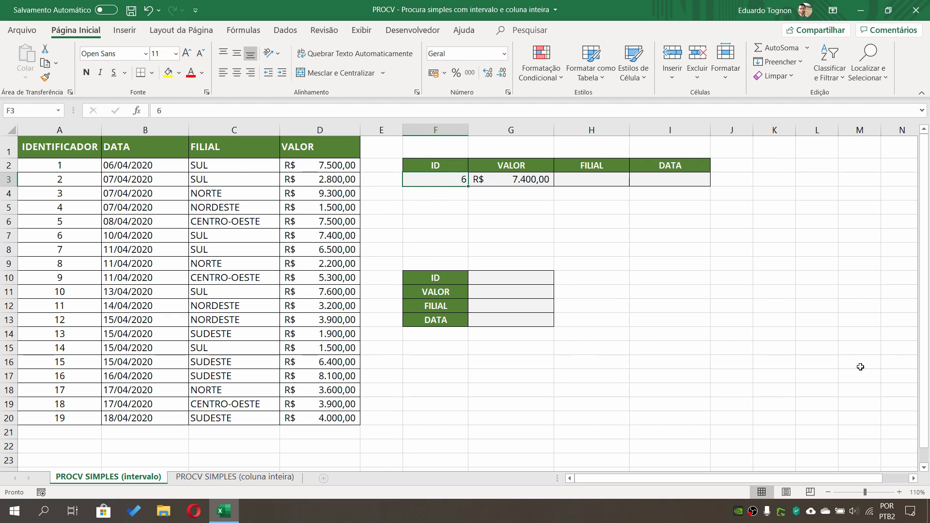
pyautogui.write('2')
pyautogui.press('Return')
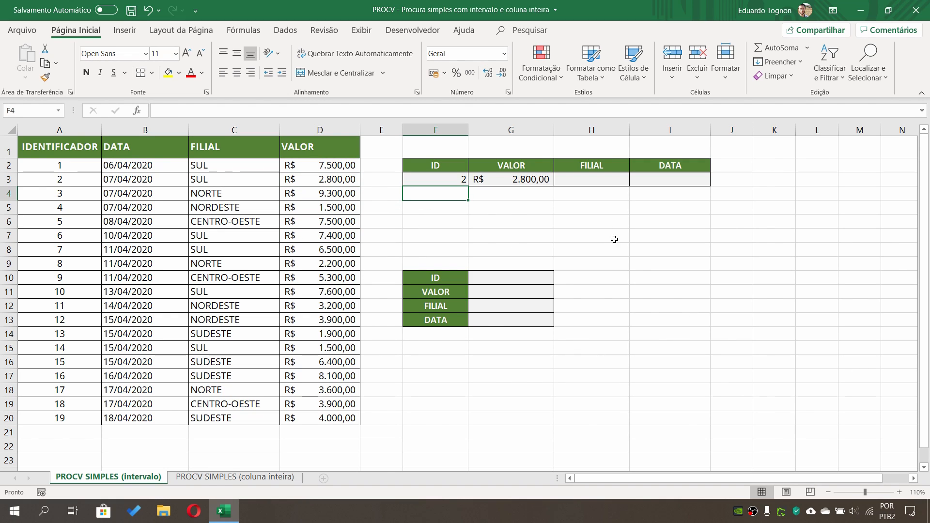
pyautogui.click(472, 178)
pyautogui.click(320, 179)
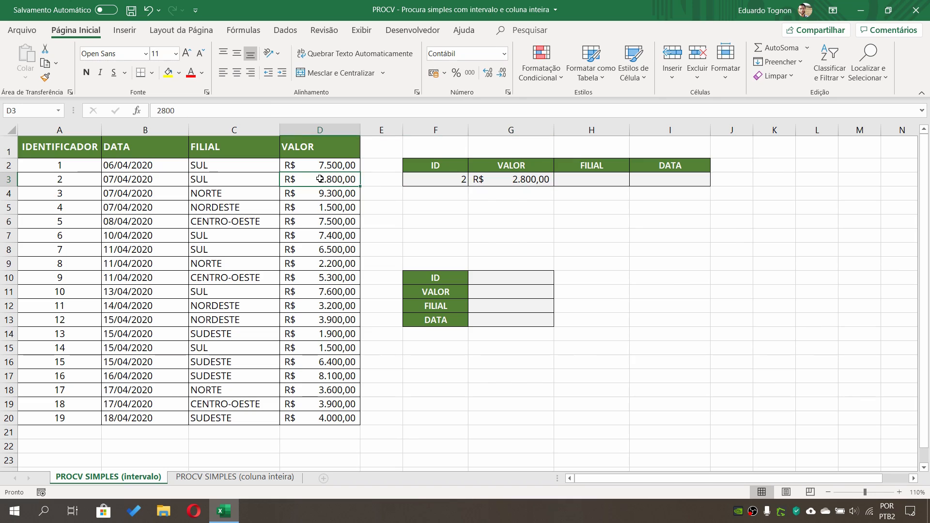
pyautogui.click(73, 179)
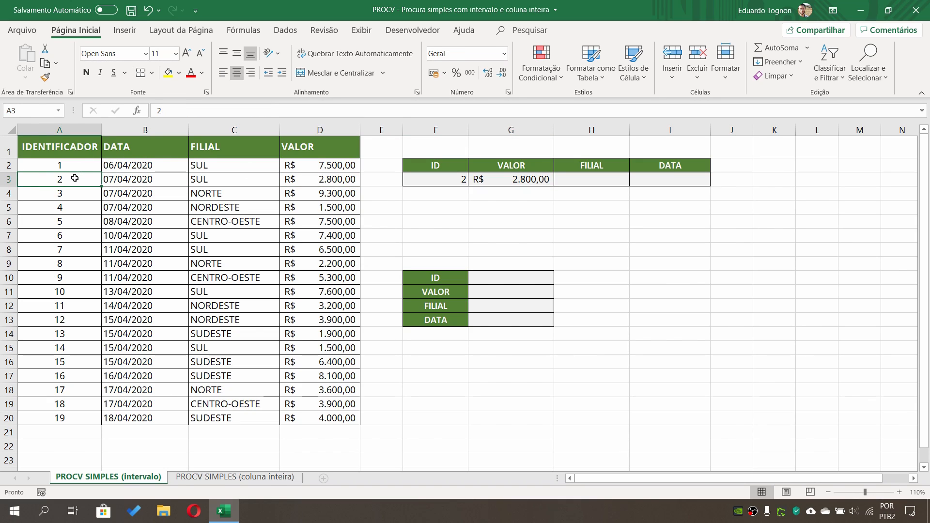
# Compare the ID cell F3 with the source table's IDENTIFICADOR column A and FILIAL column C
pyautogui.click(447, 178)
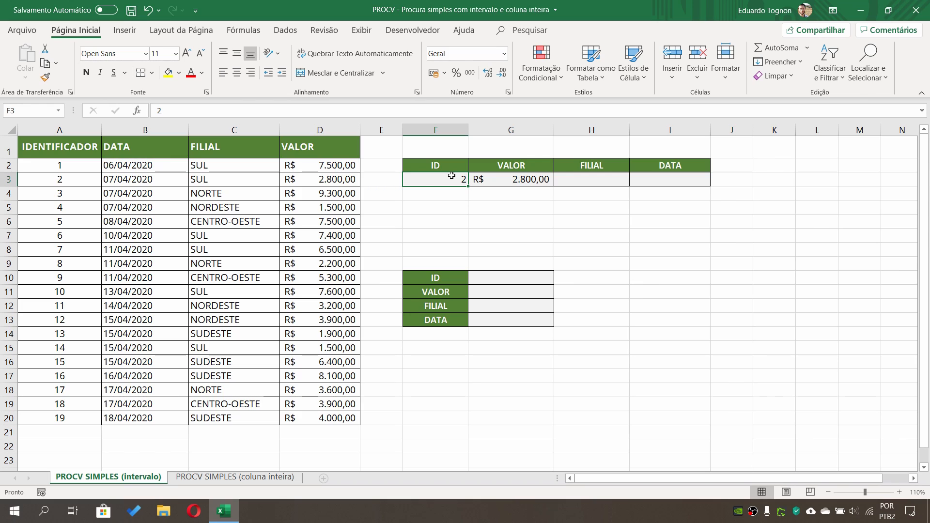
pyautogui.click(58, 130)
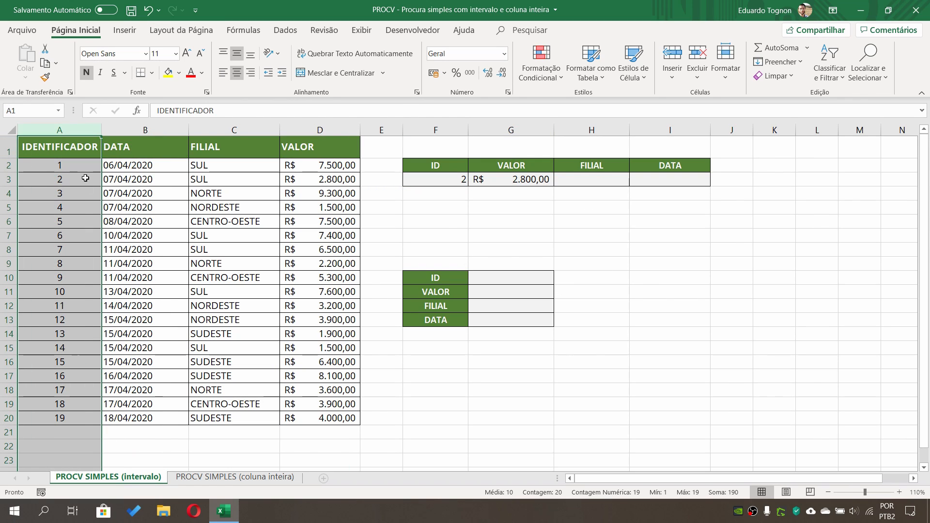
pyautogui.click(248, 129)
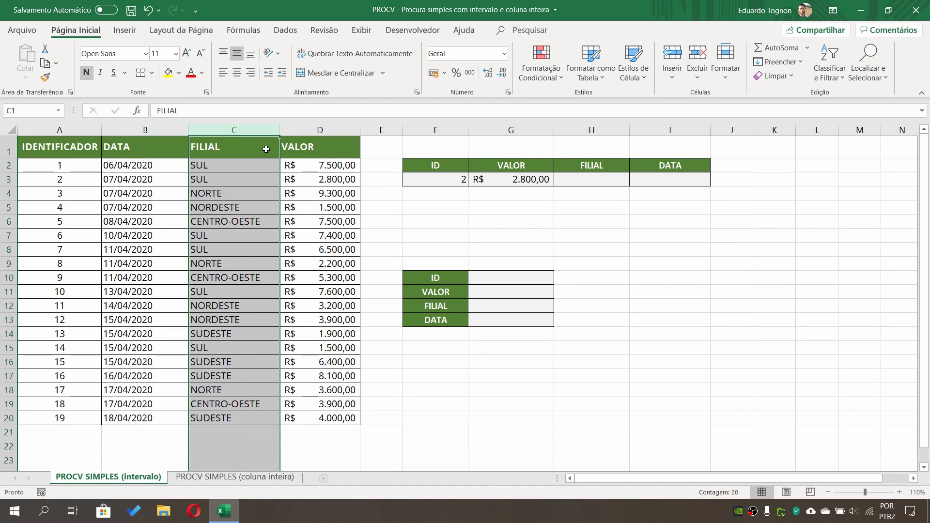
pyautogui.click(449, 181)
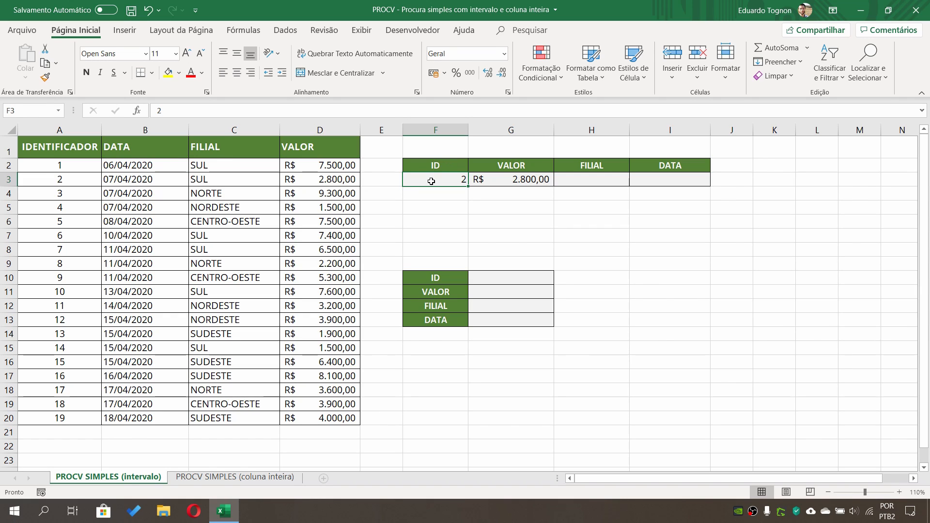
pyautogui.click(213, 167)
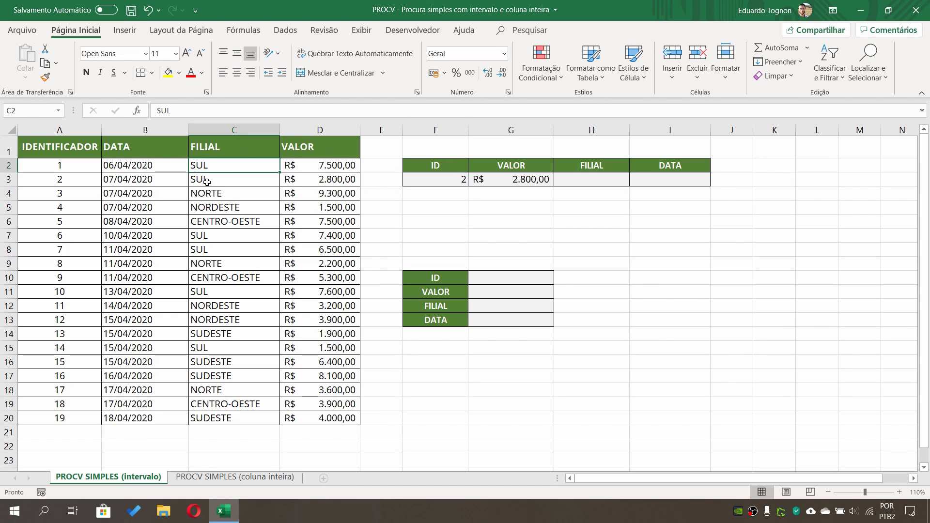
pyautogui.click(240, 125)
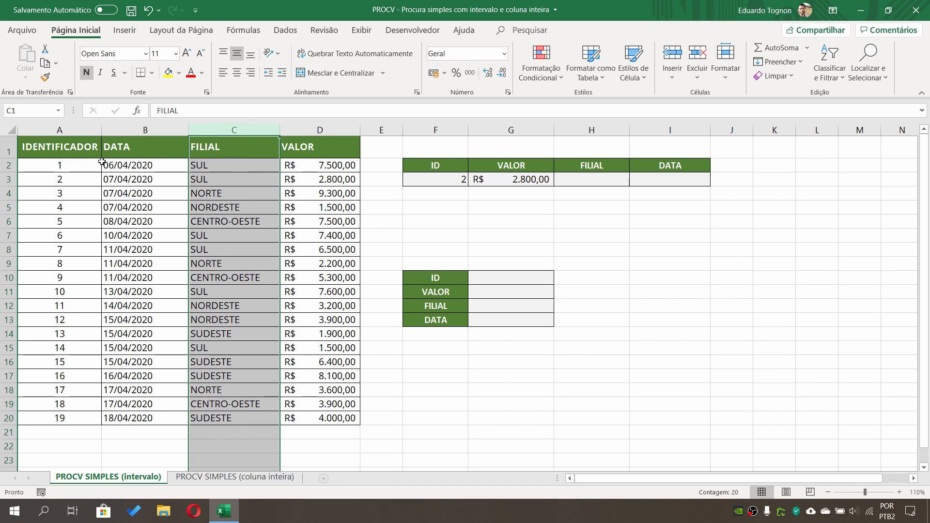
# Examine the source table's IDENTIFICADOR and FILIAL columns against the ID in F3 and the empty FILIAL cell H3
pyautogui.click(68, 128)
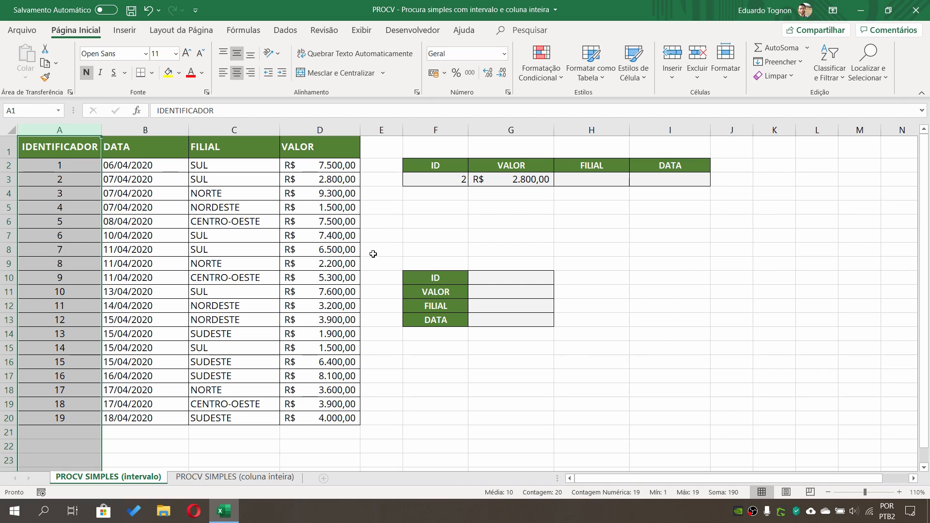
pyautogui.click(510, 198)
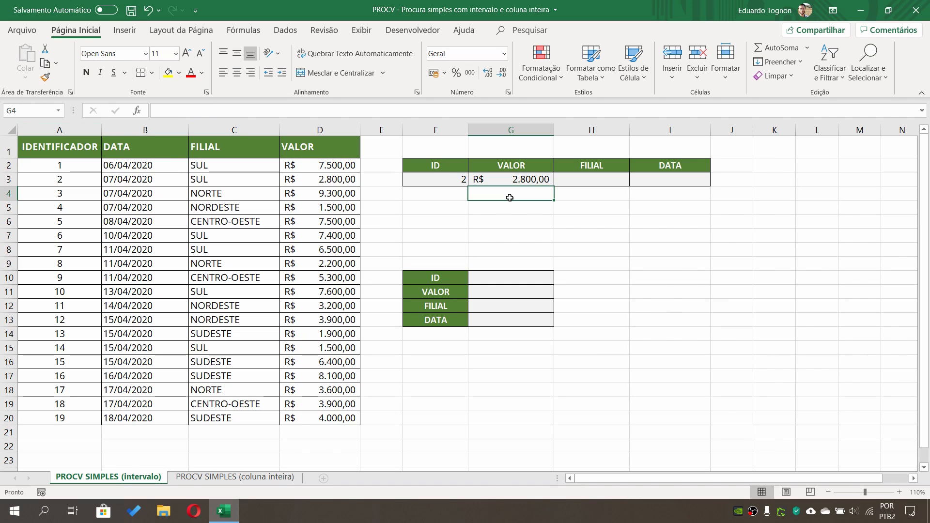
pyautogui.click(603, 178)
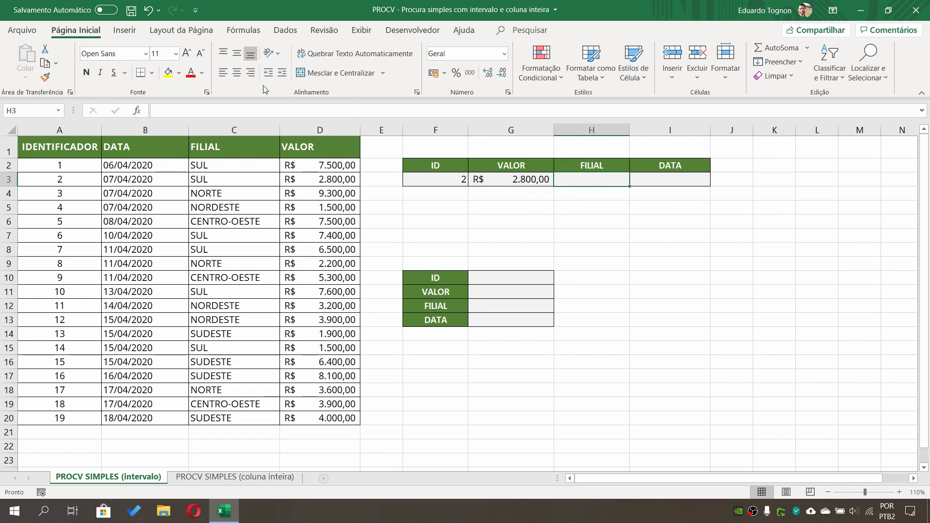
pyautogui.click(236, 130)
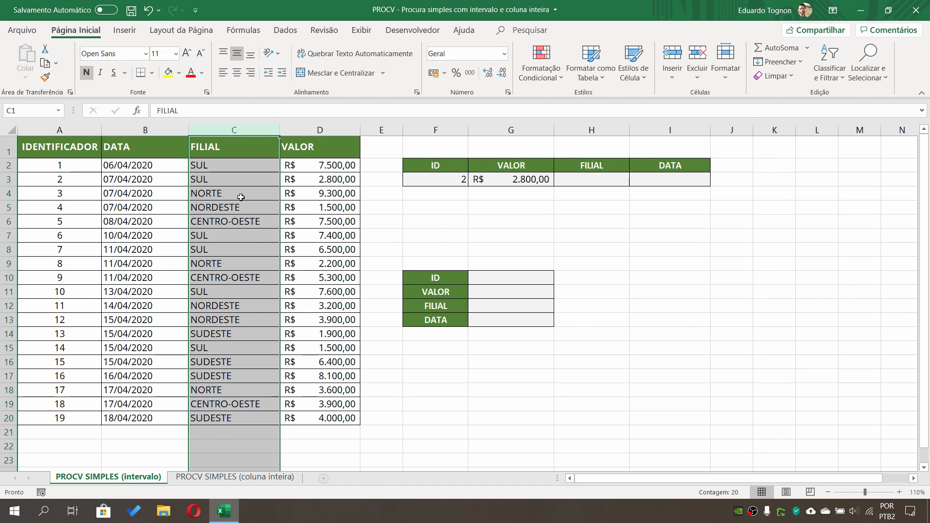
pyautogui.click(439, 179)
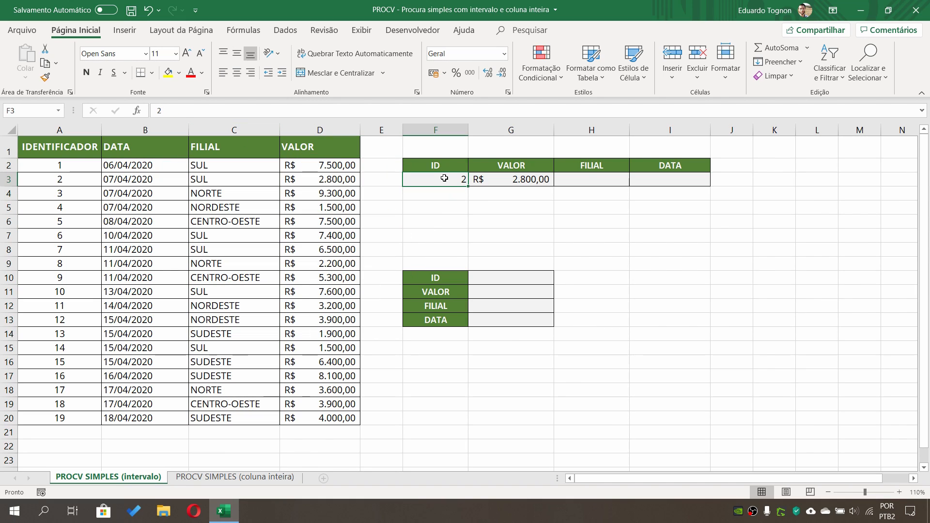
pyautogui.click(591, 130)
pyautogui.click(222, 130)
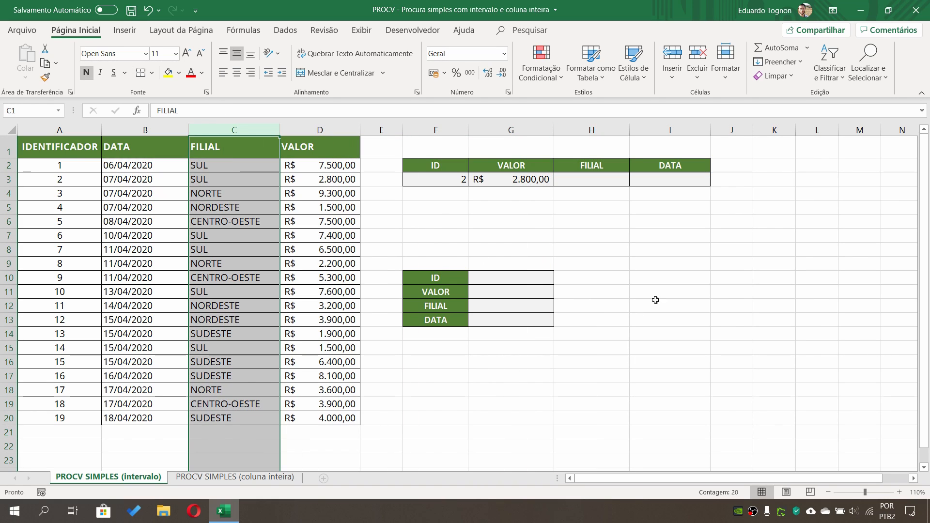
# Copy the PROCV formula from G3 across into H3 and I3 and check the copied formulas
pyautogui.click(518, 179)
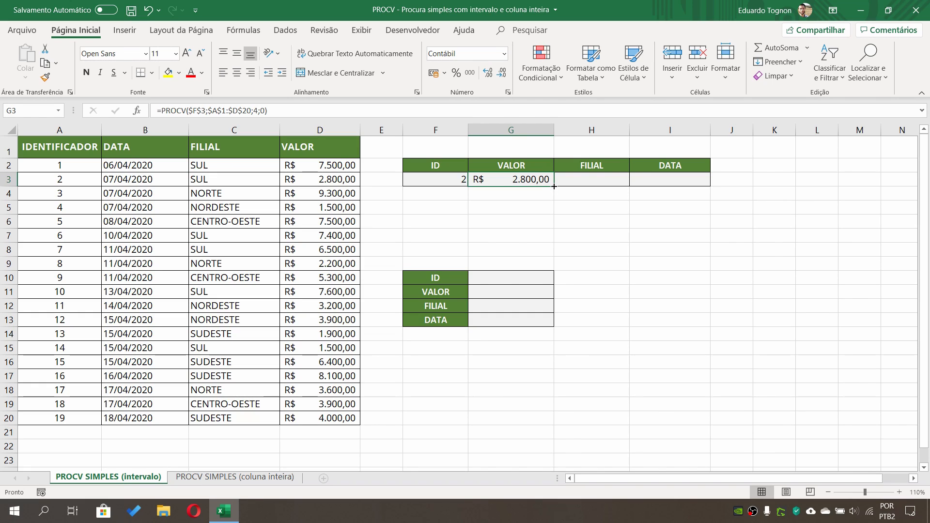
pyautogui.moveTo(553, 187); pyautogui.dragTo(688, 192)
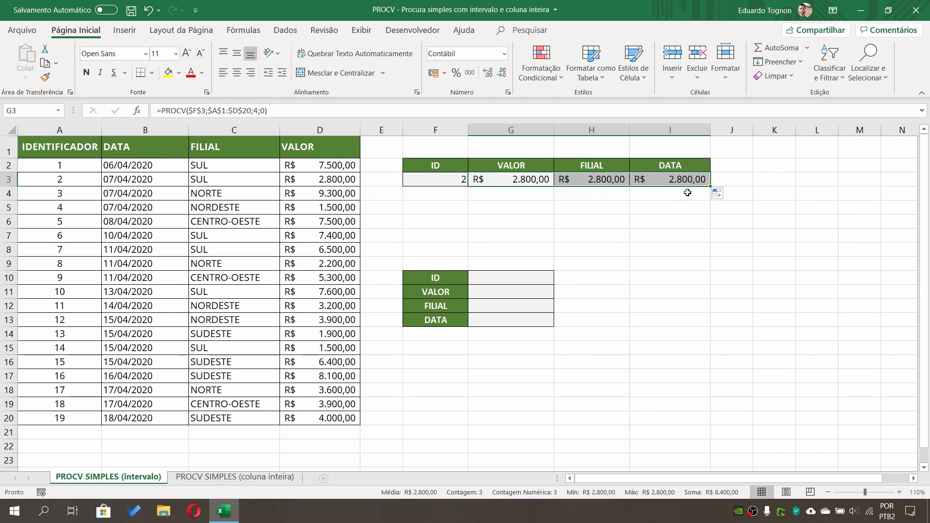
pyautogui.click(584, 178)
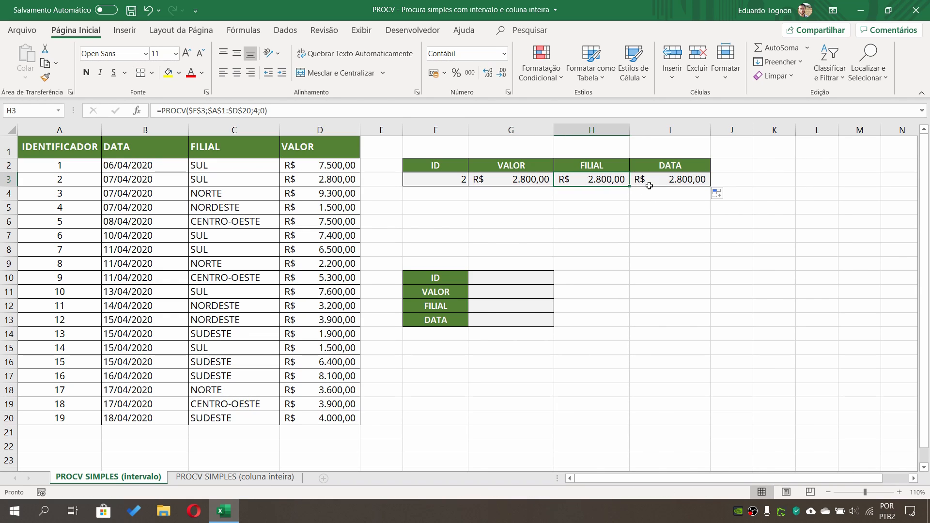
pyautogui.click(649, 186)
# Compare the formulas in G3, H3 and I3, then check the result table's DATA column against source columns C and D
pyautogui.click(501, 179)
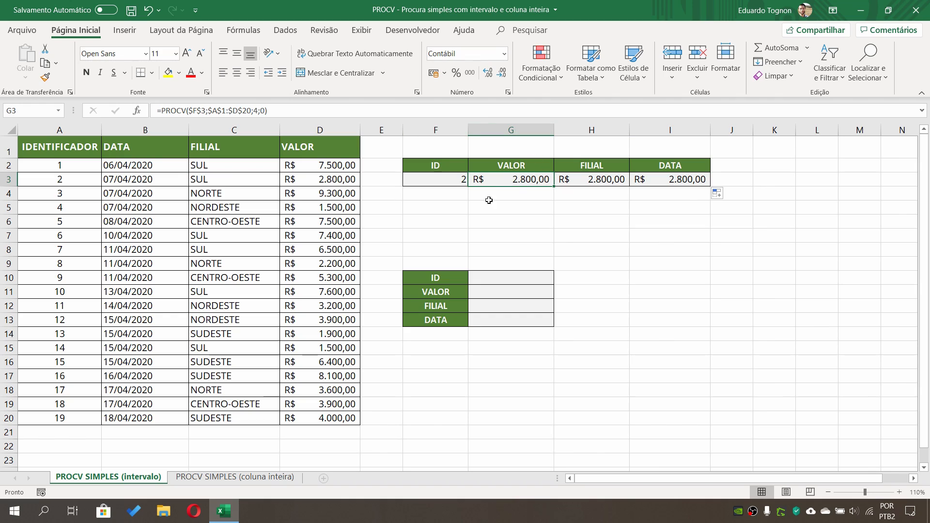
pyautogui.click(607, 180)
pyautogui.click(667, 180)
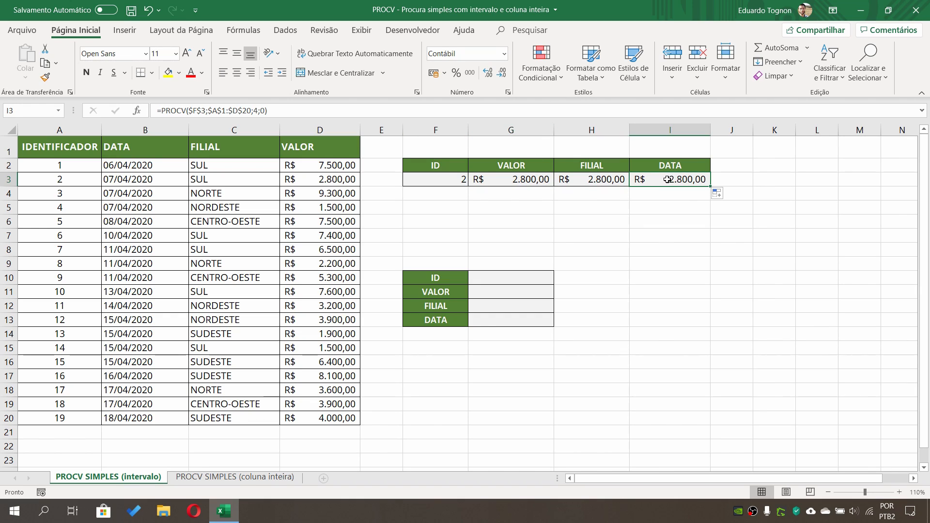
pyautogui.click(525, 179)
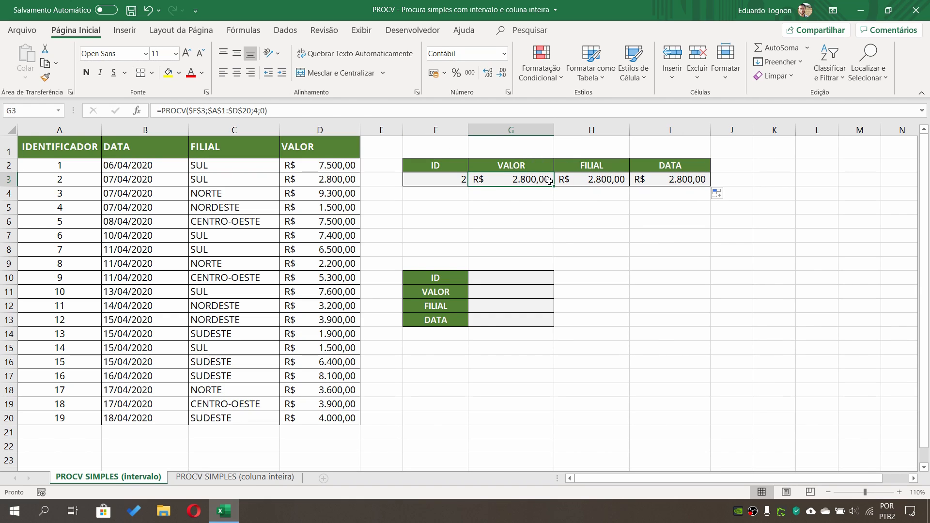
pyautogui.click(612, 180)
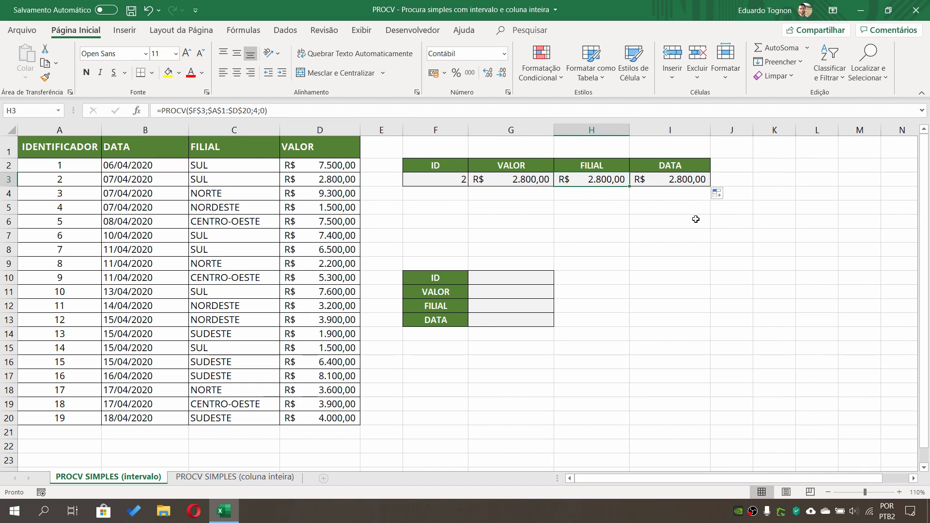
pyautogui.click(677, 130)
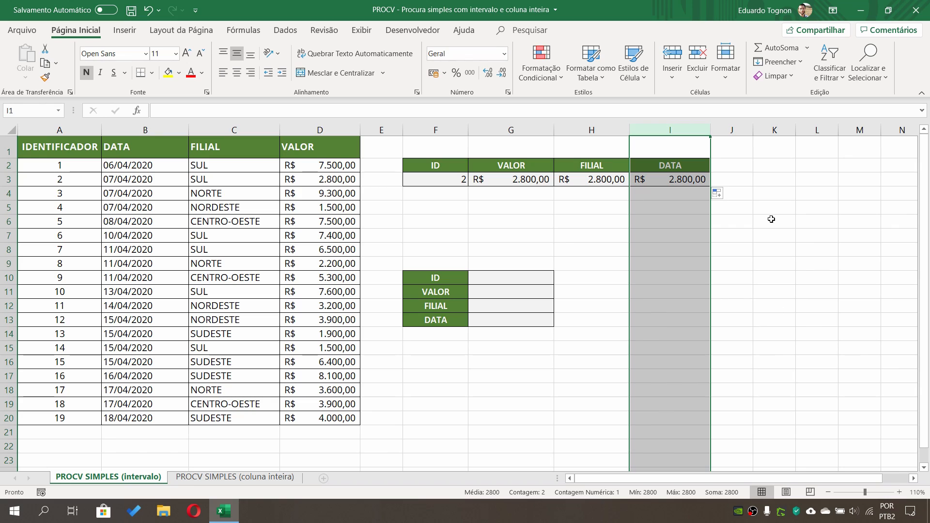
pyautogui.moveTo(225, 129); pyautogui.dragTo(446, 138)
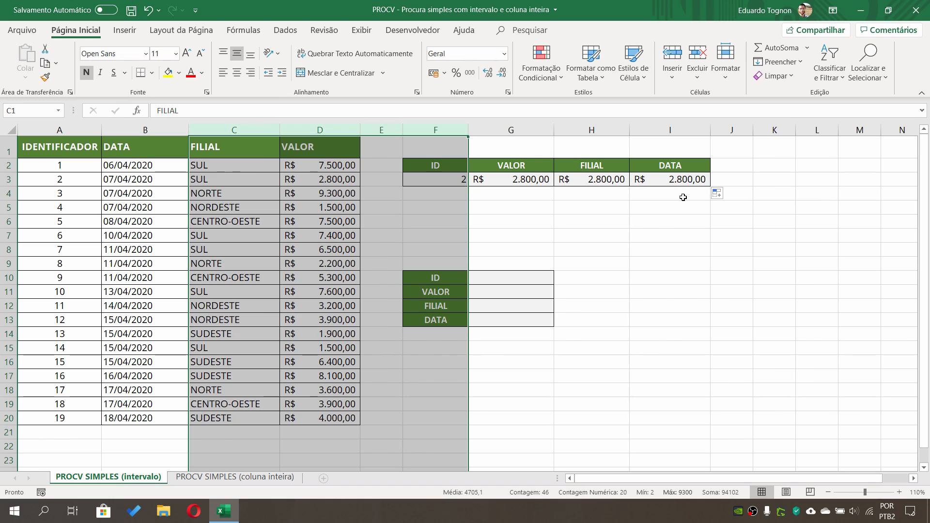
pyautogui.click(527, 179)
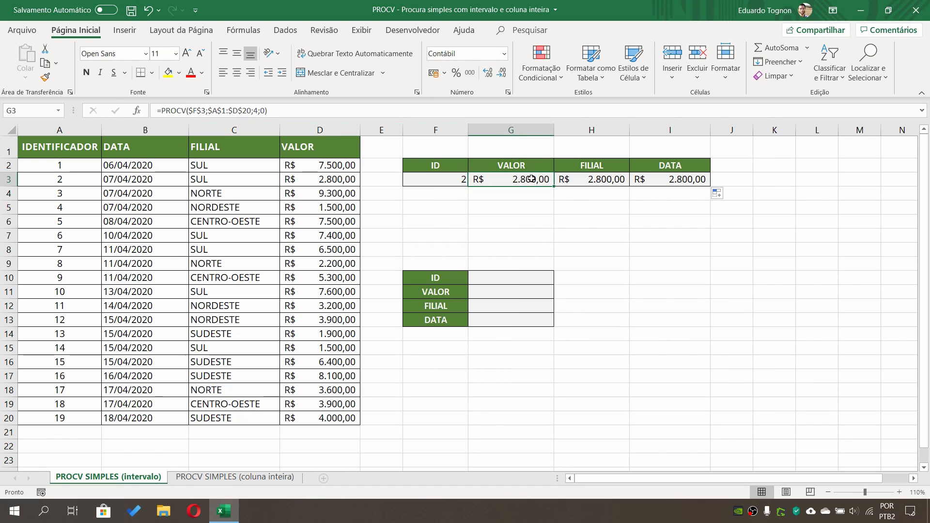
# Set the column index in H3's PROCV formula to 3 so it returns the FILIAL
pyautogui.click(595, 182)
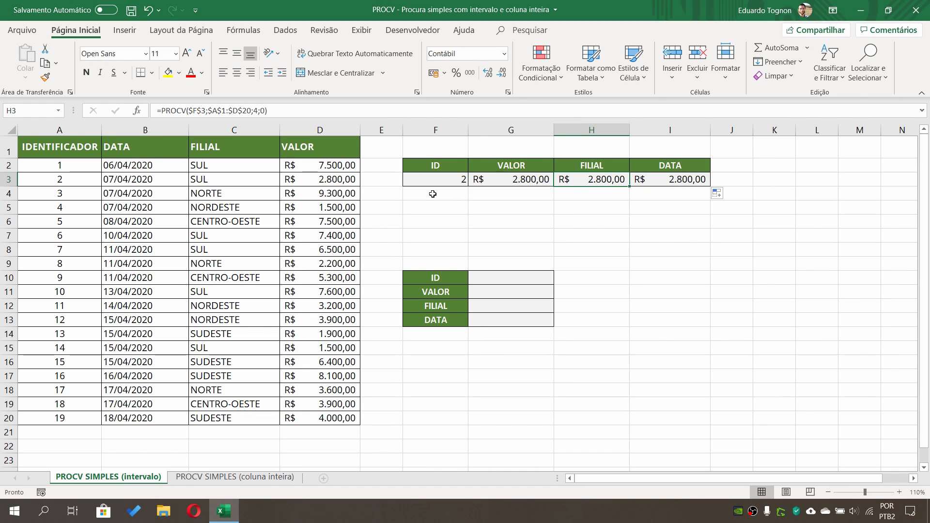
pyautogui.doubleClick(591, 175)
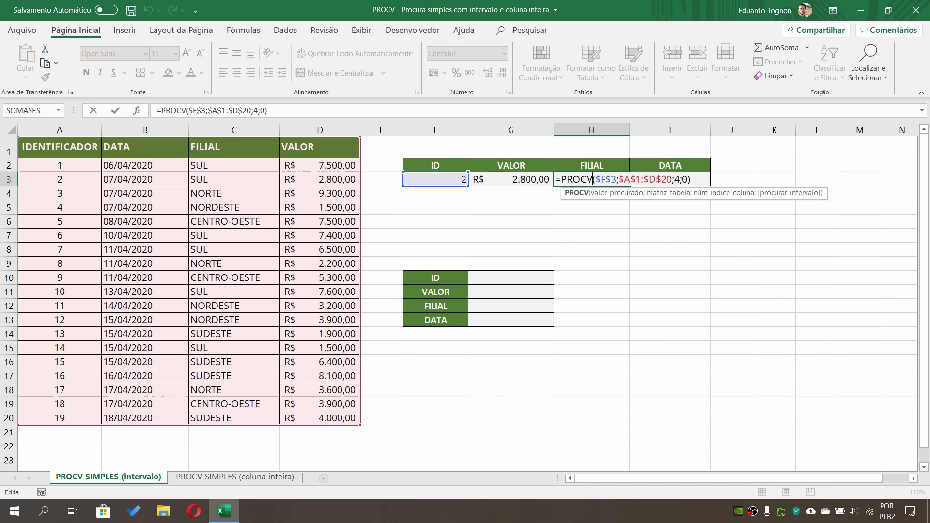
pyautogui.click(679, 178)
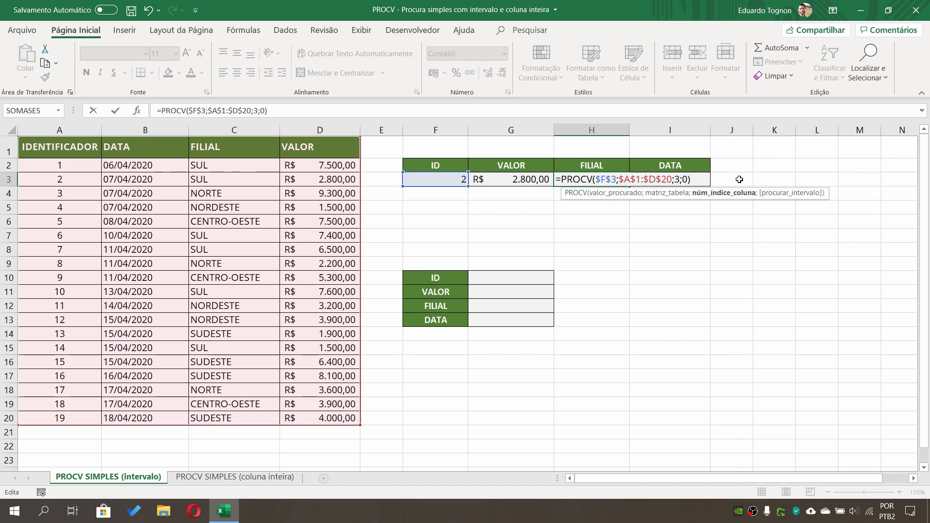
pyautogui.write('3')
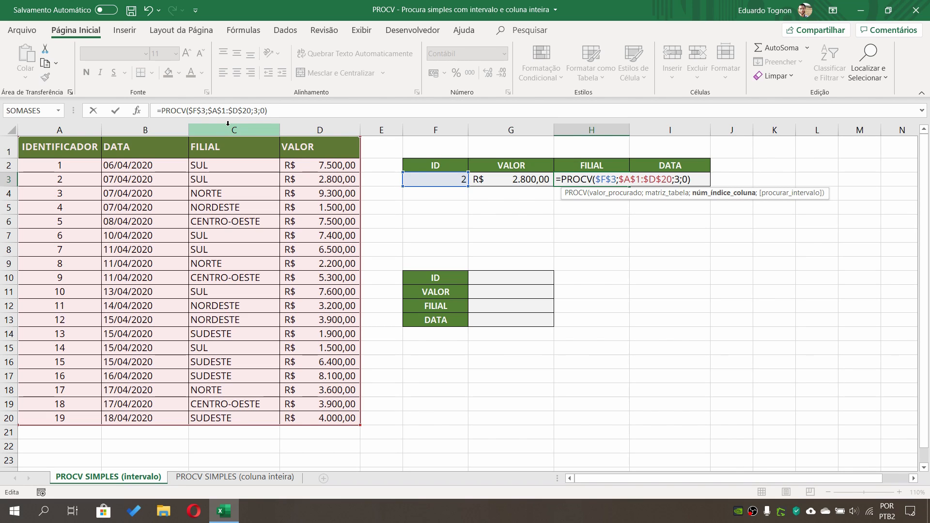
pyautogui.press('Return')
# Set the column index in I3's PROCV formula to 2 so it returns the DATA
pyautogui.click(674, 179)
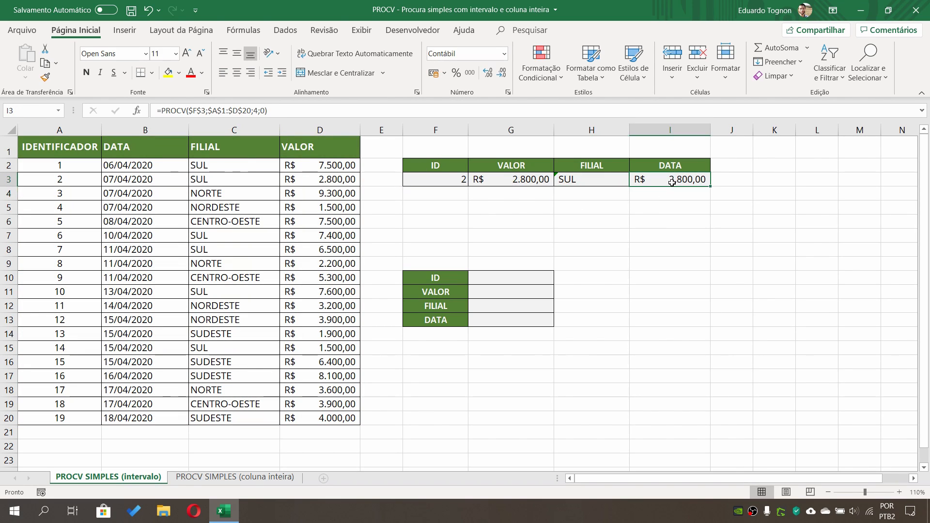
pyautogui.click(258, 110)
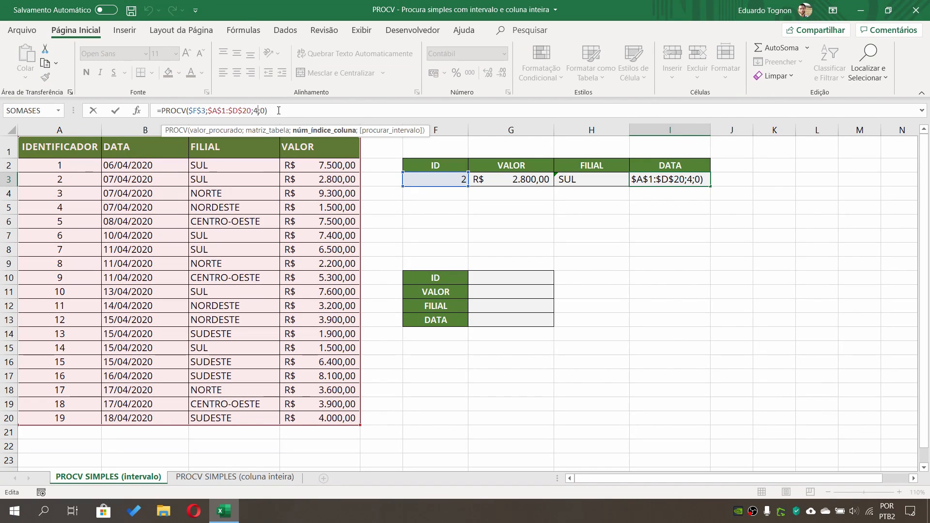
pyautogui.press('BackSpace')
pyautogui.write('2')
pyautogui.press('Return')
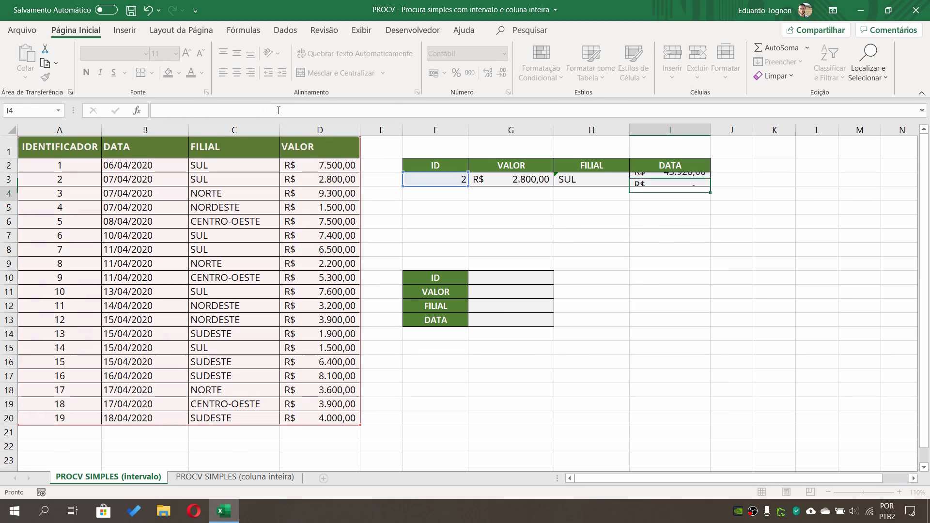
# Review the formulas and formats in G3:I3 and apply the Geral number format to the FILIAL cell H3
pyautogui.click(668, 179)
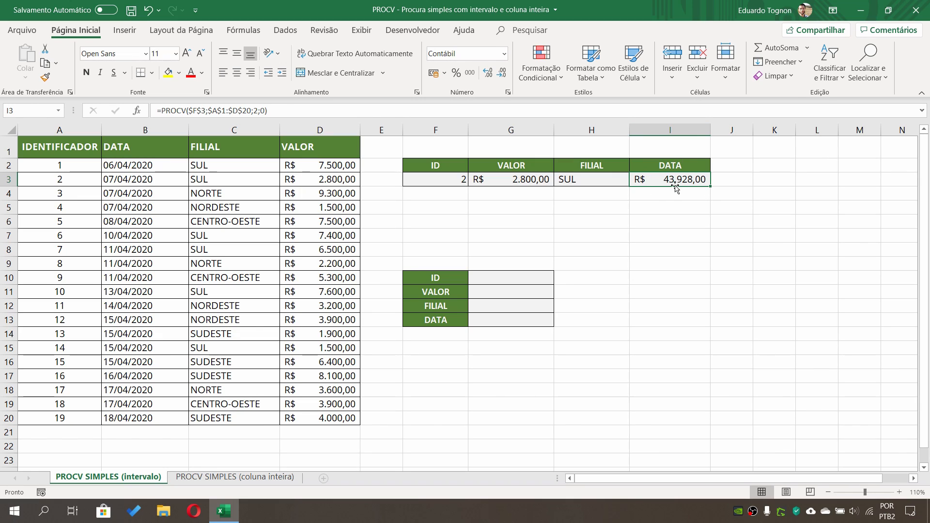
pyautogui.click(533, 179)
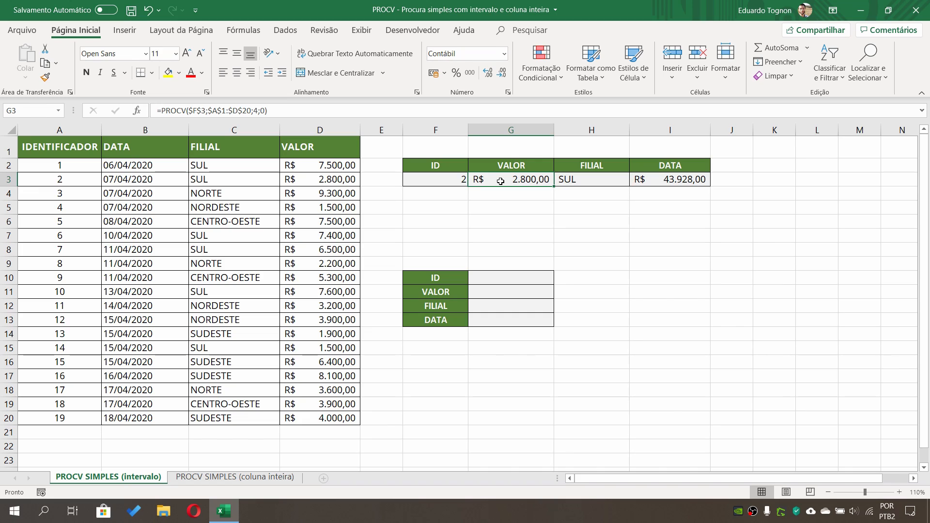
pyautogui.click(594, 180)
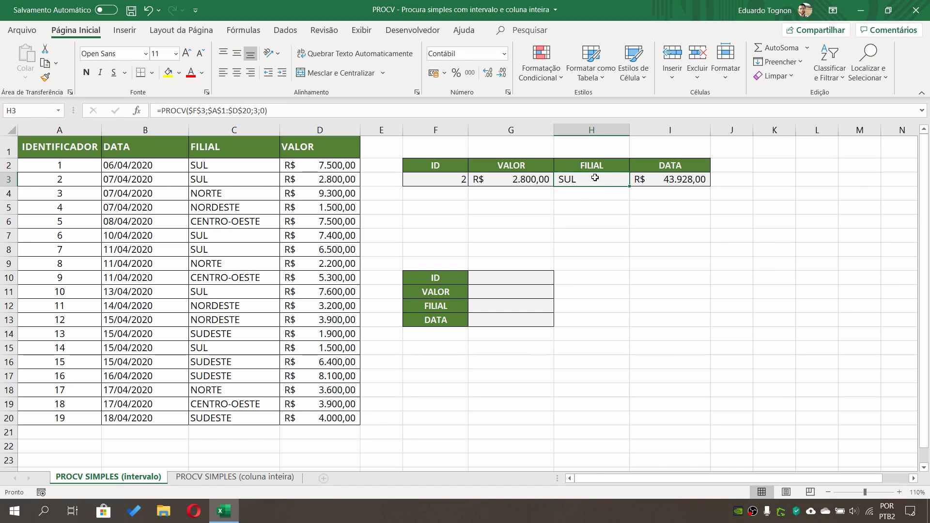
pyautogui.click(661, 182)
pyautogui.click(585, 179)
pyautogui.click(503, 54)
pyautogui.click(499, 74)
# Apply the Data Abreviada format to I3 and compare the date with identifier 2's DATA in B3
pyautogui.click(690, 182)
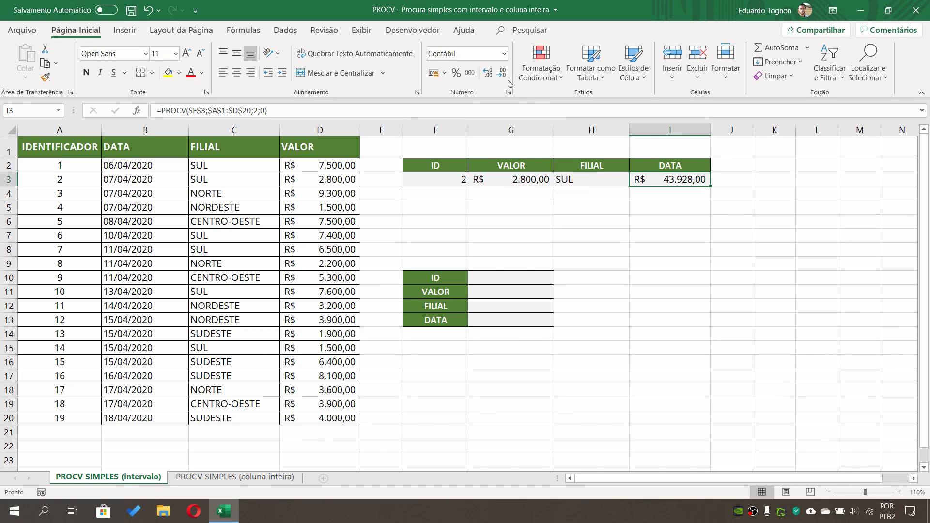
pyautogui.click(505, 53)
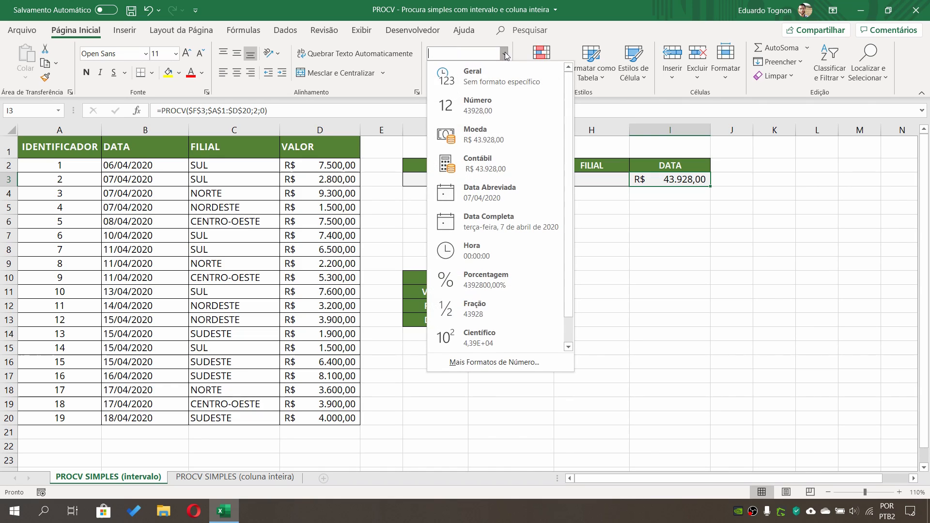
pyautogui.click(500, 195)
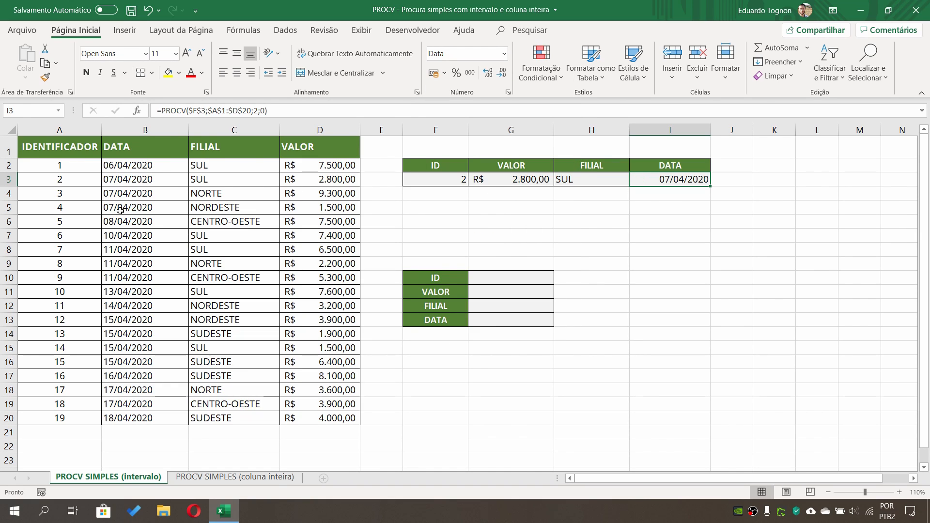
pyautogui.click(138, 181)
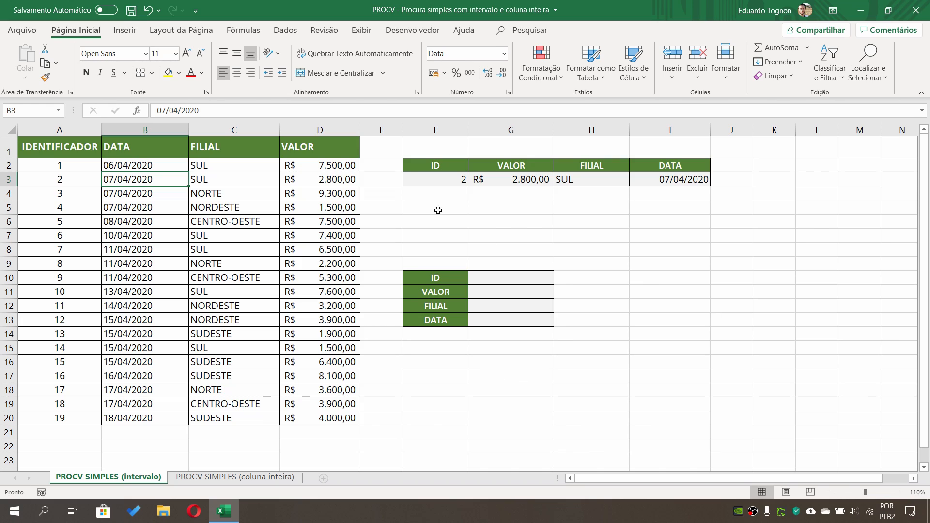
# Set the ID in F3 to 13 and check the returned VALOR, FILIAL and DATA against identifier 13's row in the source table
pyautogui.click(423, 178)
pyautogui.write('13')
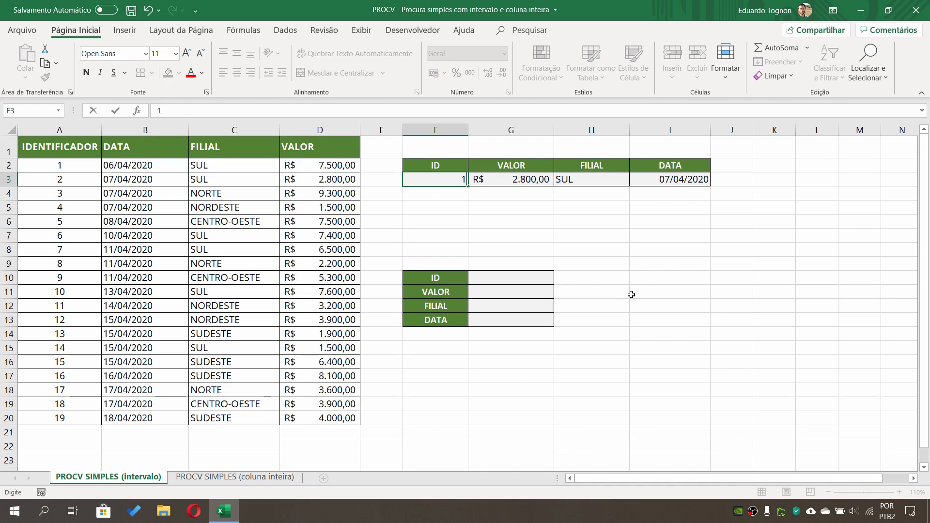
pyautogui.press('Return')
pyautogui.click(544, 183)
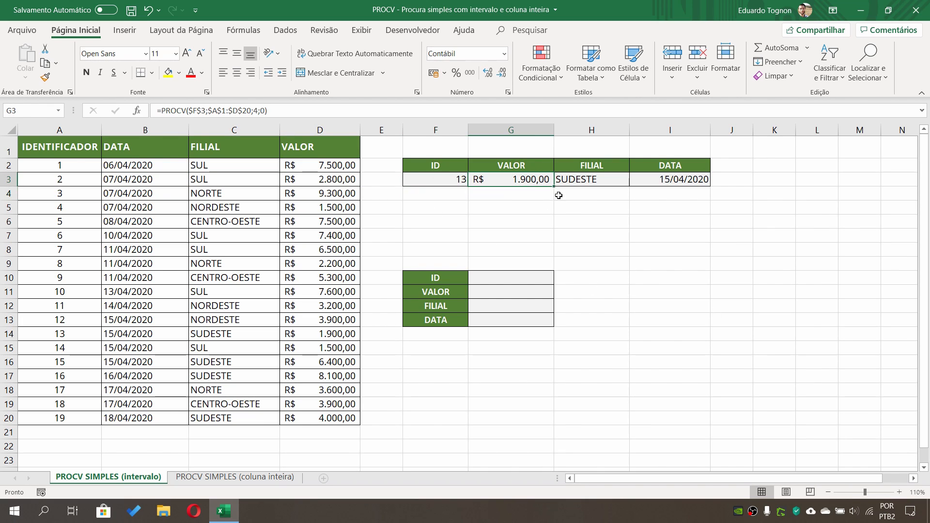
pyautogui.click(593, 181)
pyautogui.click(673, 181)
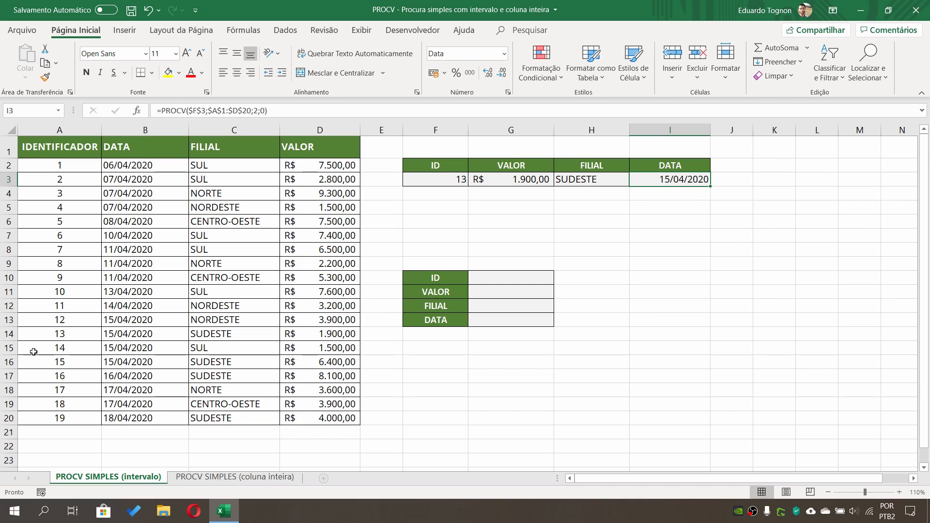
pyautogui.click(8, 333)
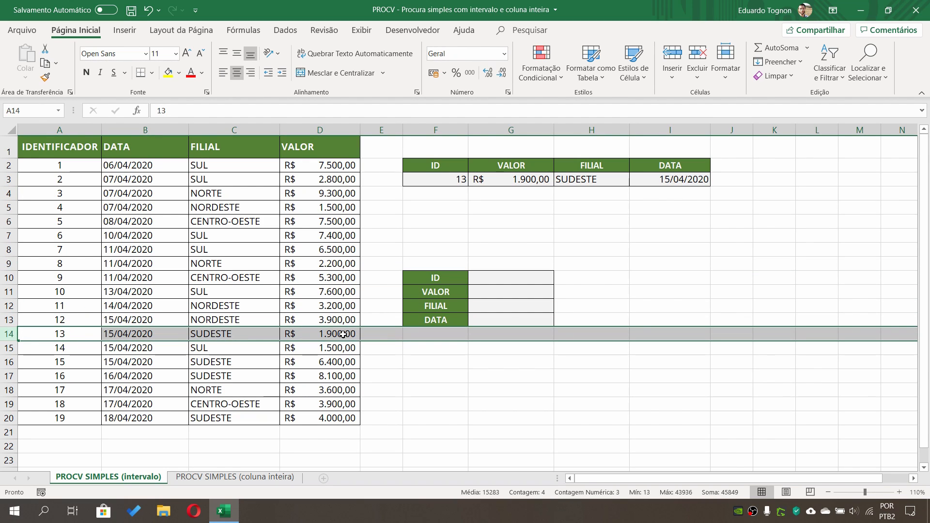
pyautogui.click(581, 393)
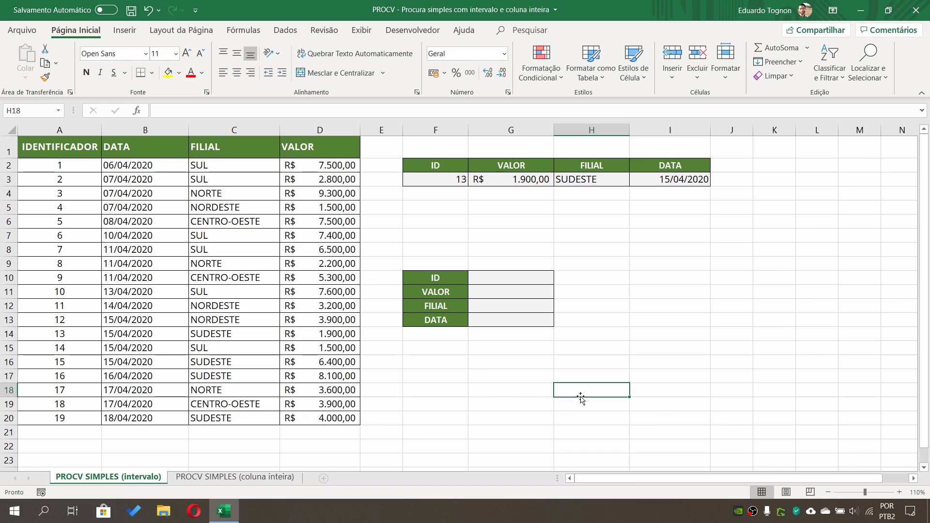
# Copy the text of G3's PROCV formula into the VALOR cell G11 of the vertical lookup table
pyautogui.click(490, 279)
pyautogui.click(491, 289)
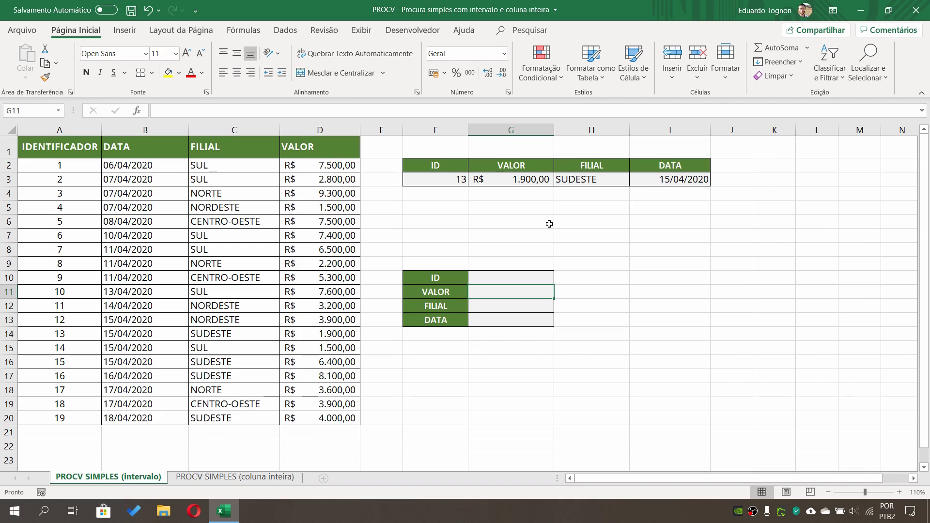
pyautogui.click(526, 179)
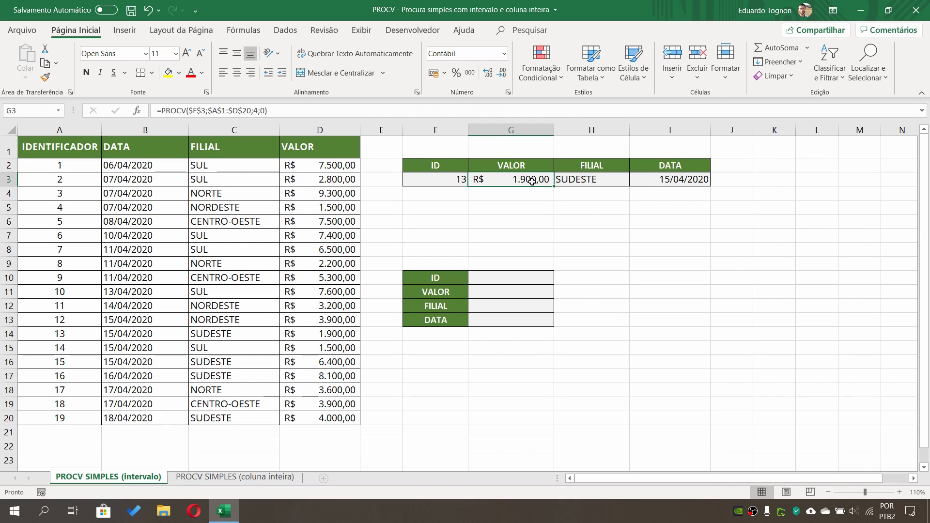
pyautogui.moveTo(266, 110); pyautogui.dragTo(226, 111)
pyautogui.hotkey('shift', 'Home')
pyautogui.hotkey('ctrl', 'c')
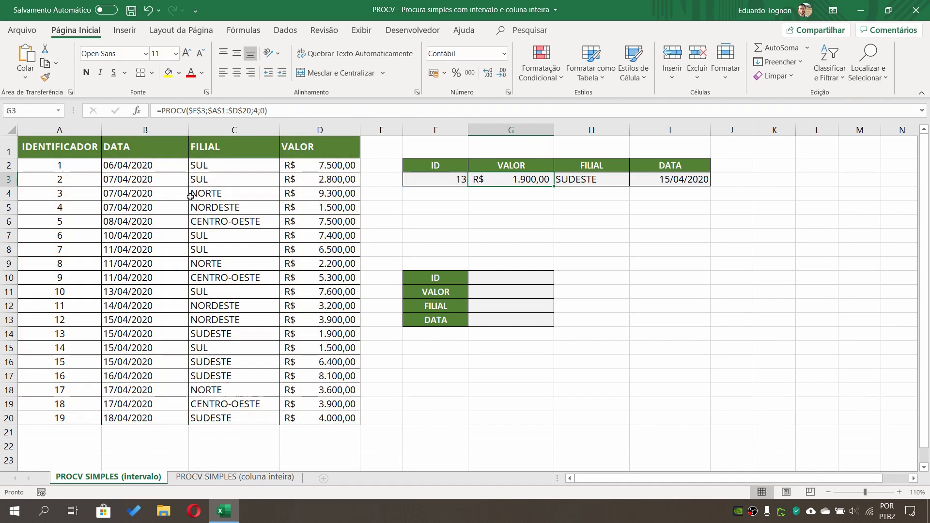
pyautogui.press('Escape')
pyautogui.click(496, 291)
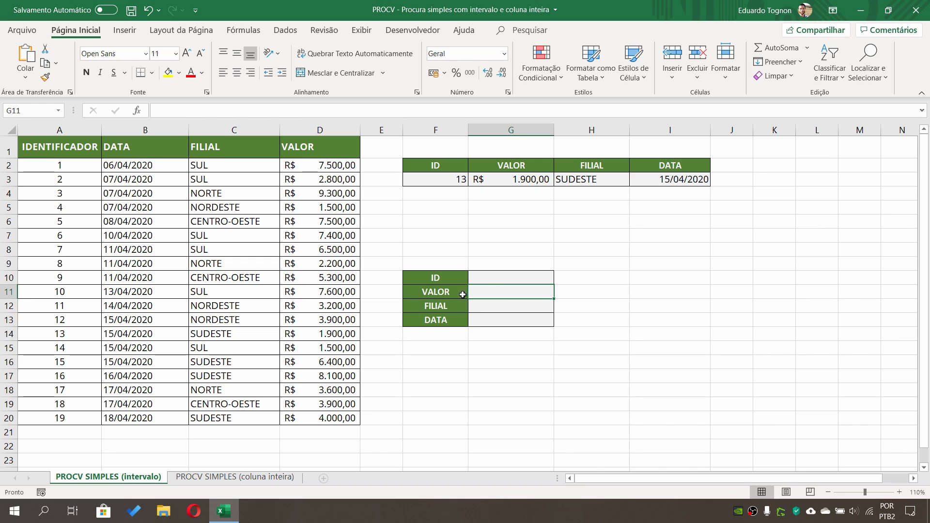
pyautogui.click(192, 109)
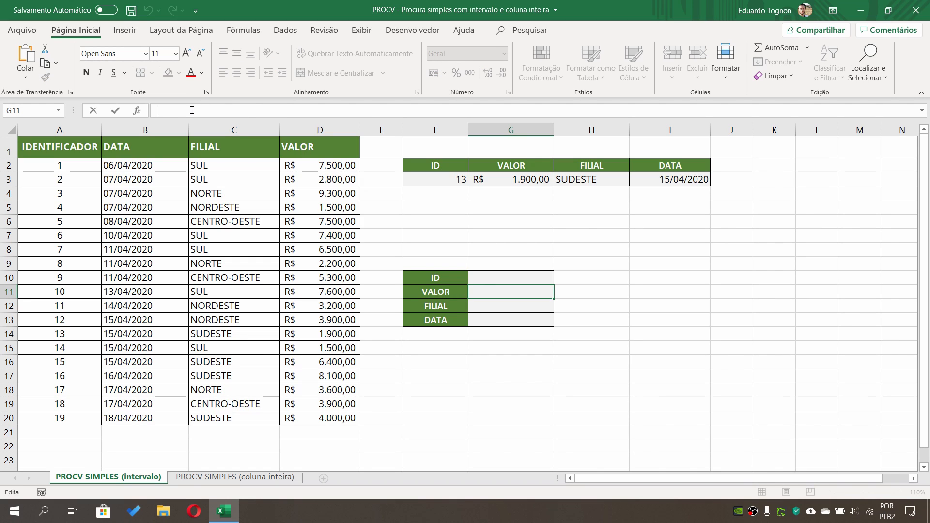
pyautogui.hotkey('ctrl', 'v')
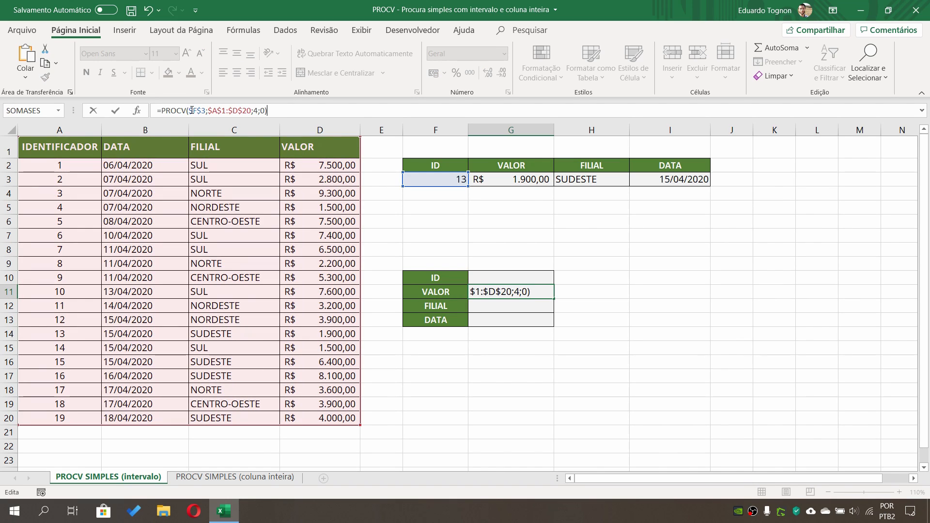
pyautogui.press('Return')
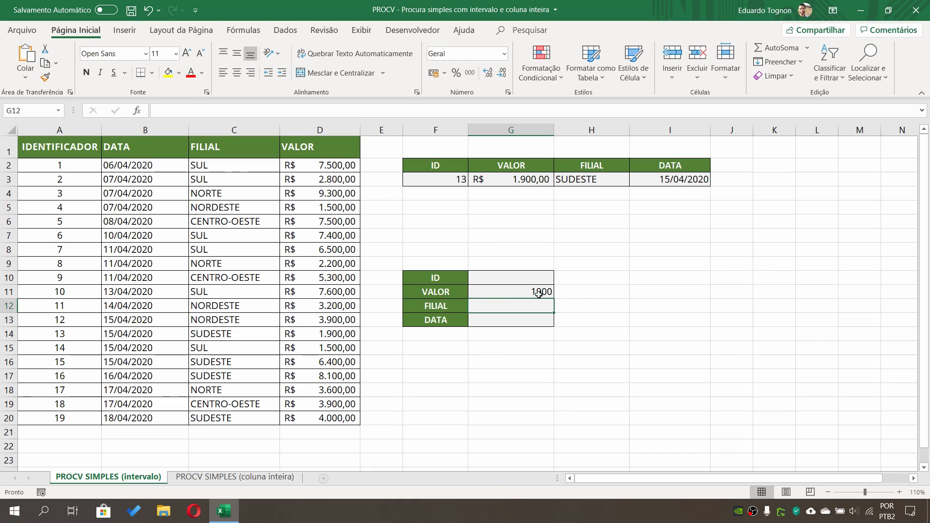
# Change the lookup value in G11's PROCV formula to $G$10, the vertical table's ID cell
pyautogui.click(516, 290)
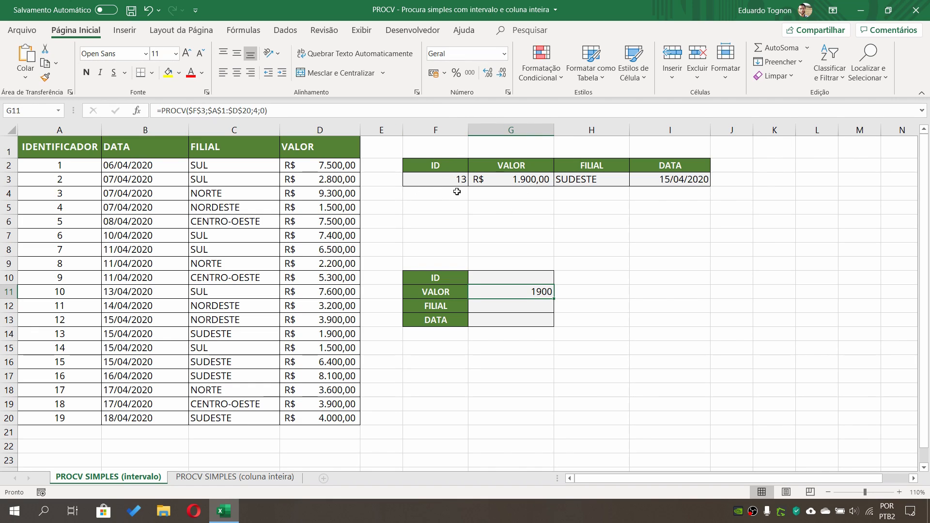
pyautogui.click(520, 277)
pyautogui.click(513, 290)
pyautogui.click(494, 278)
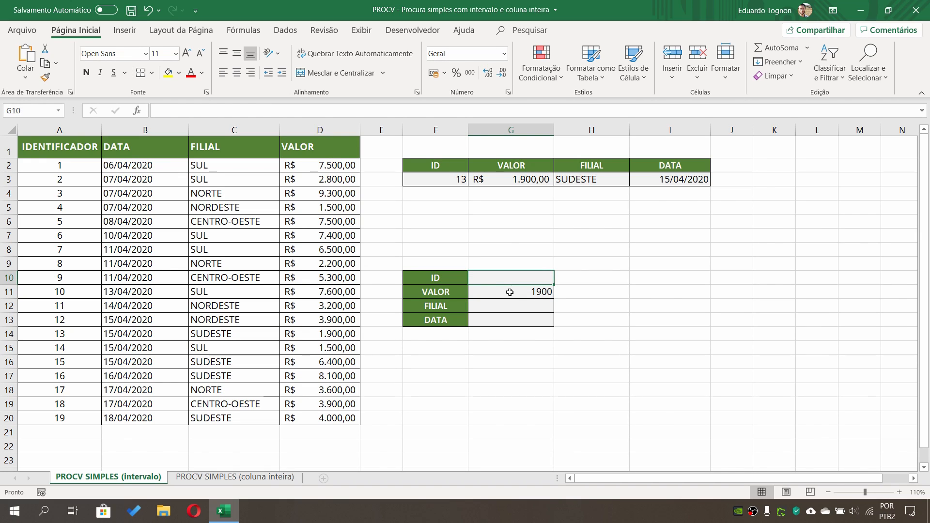
pyautogui.click(509, 291)
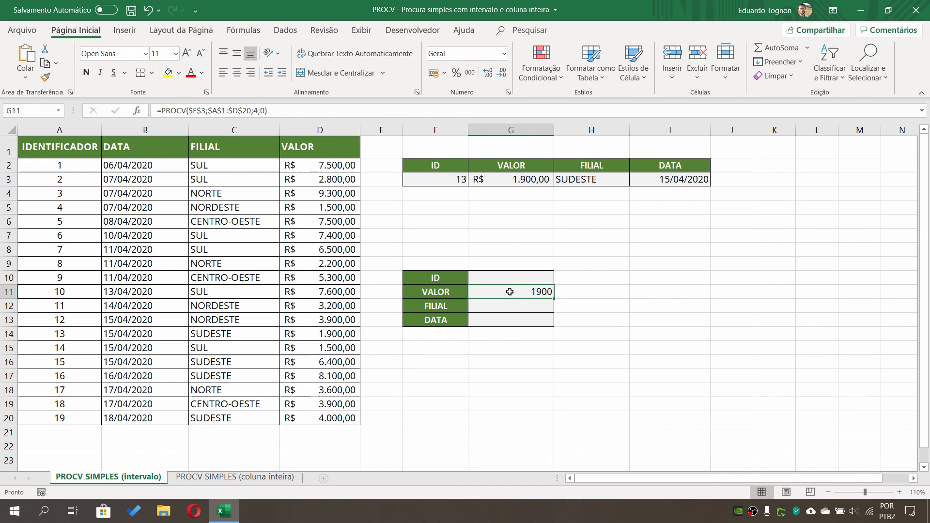
pyautogui.click(198, 111)
pyautogui.press('BackSpace')
pyautogui.write('g')
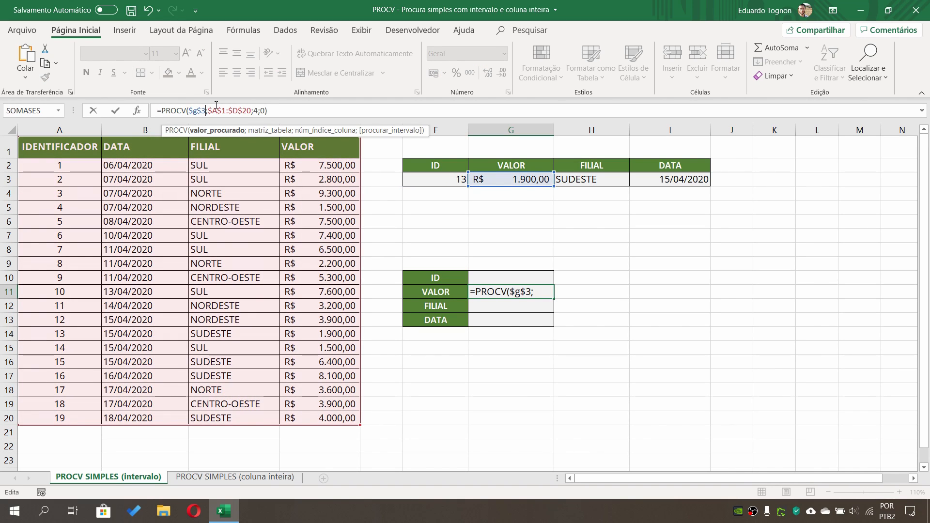
pyautogui.press('BackSpace')
pyautogui.write('10')
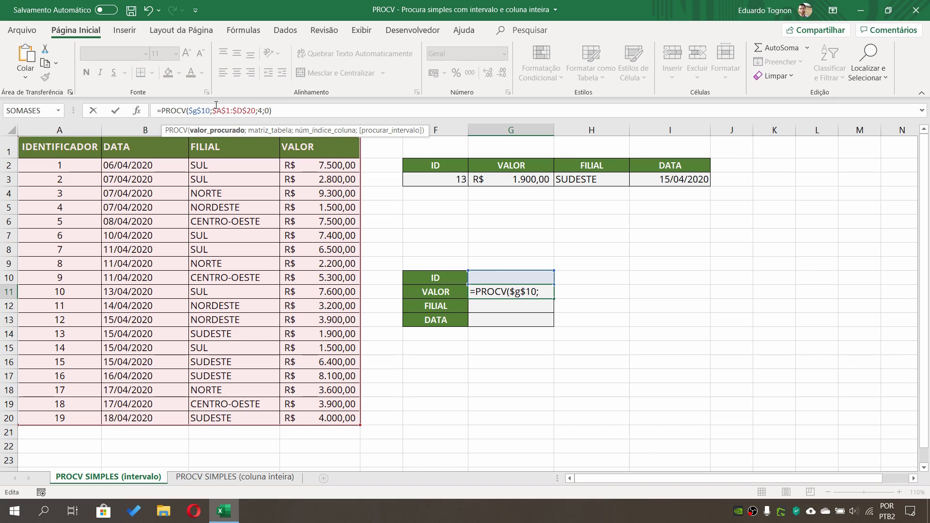
pyautogui.press('Return')
# Enter ID 10 in G10 and compare the returned VALOR with identifier 10's row in the source table
pyautogui.moveTo(514, 264); pyautogui.dragTo(518, 281)
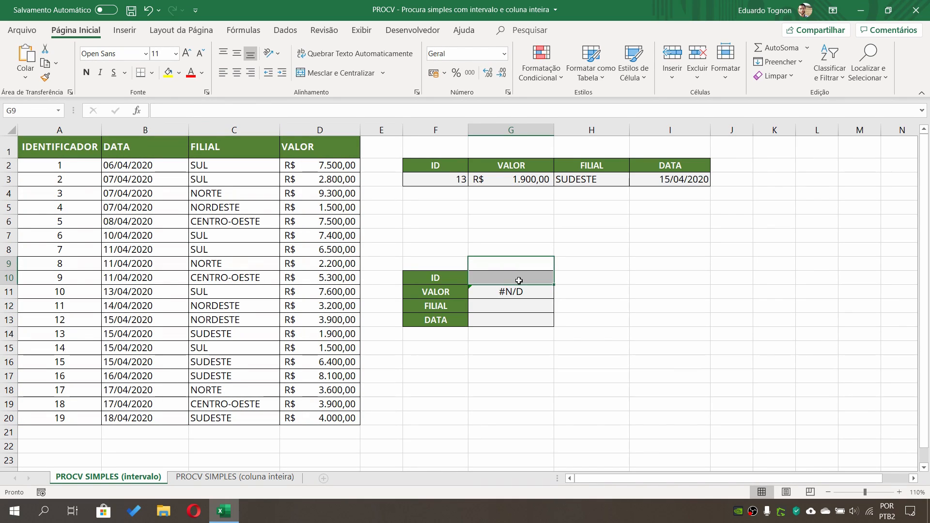
pyautogui.click(519, 281)
pyautogui.write('10')
pyautogui.press('Return')
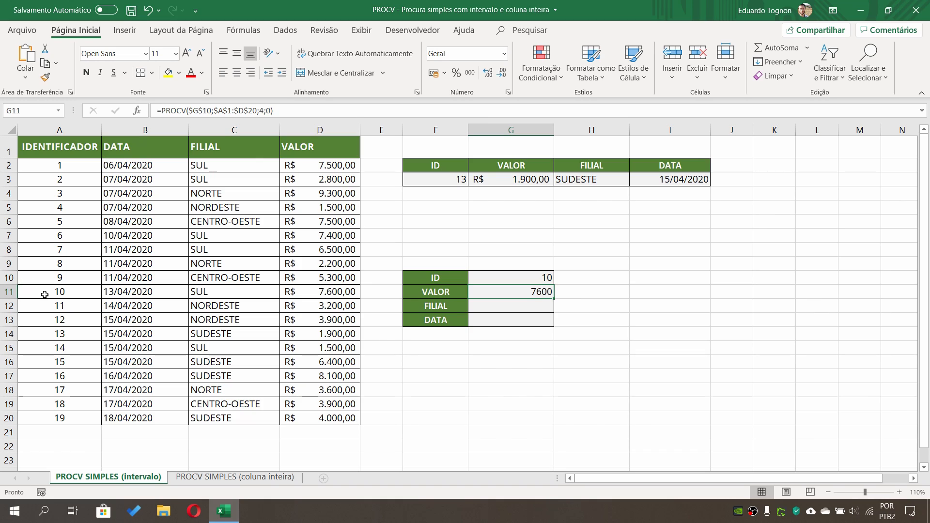
pyautogui.moveTo(44, 294); pyautogui.dragTo(352, 291)
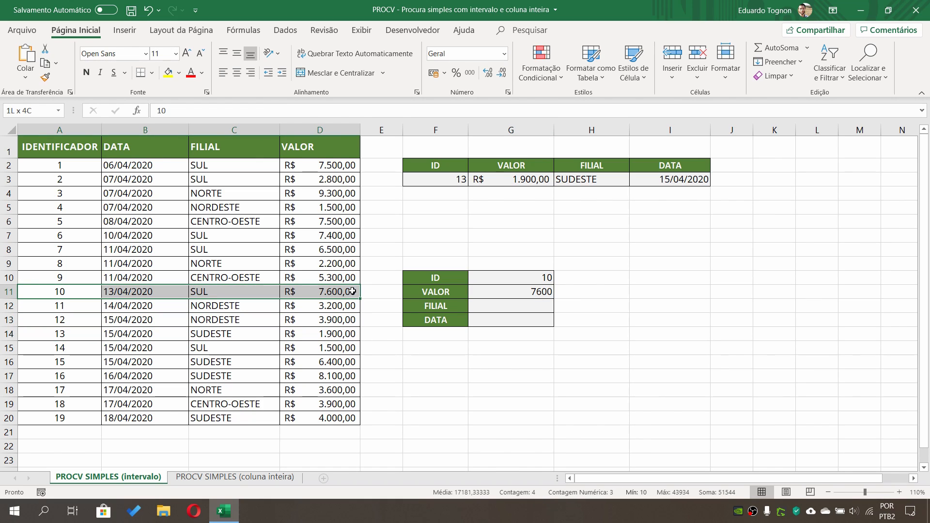
# Fill G11's PROCV formula down to the FILIAL and DATA cells, G12 and G13
pyautogui.click(530, 292)
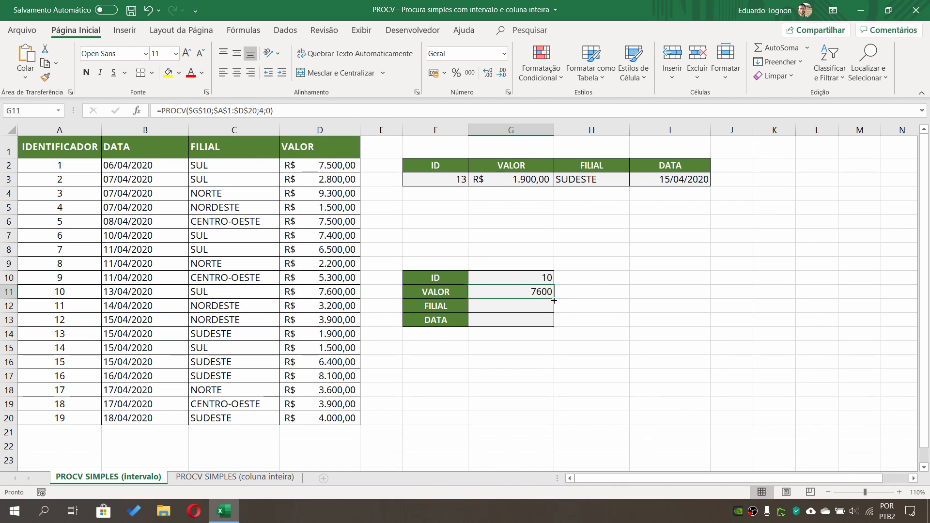
pyautogui.moveTo(554, 301); pyautogui.dragTo(555, 324)
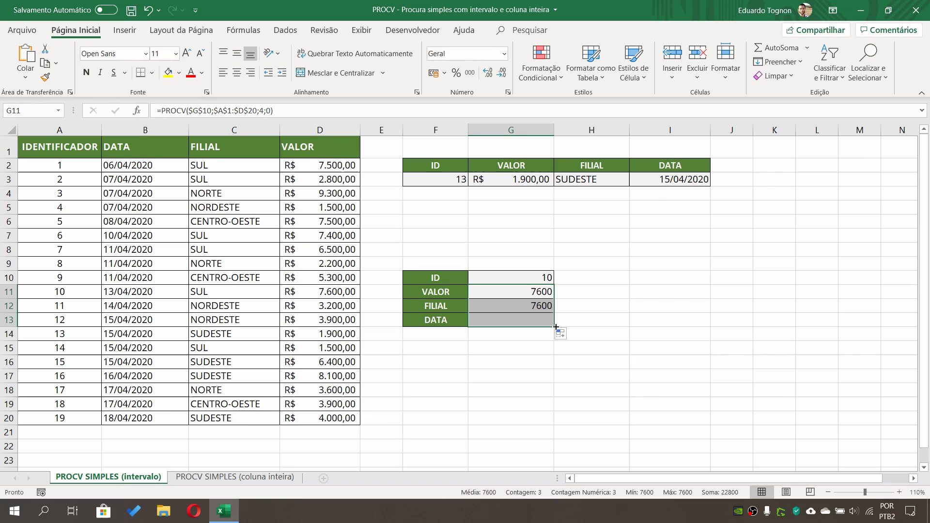
pyautogui.click(658, 338)
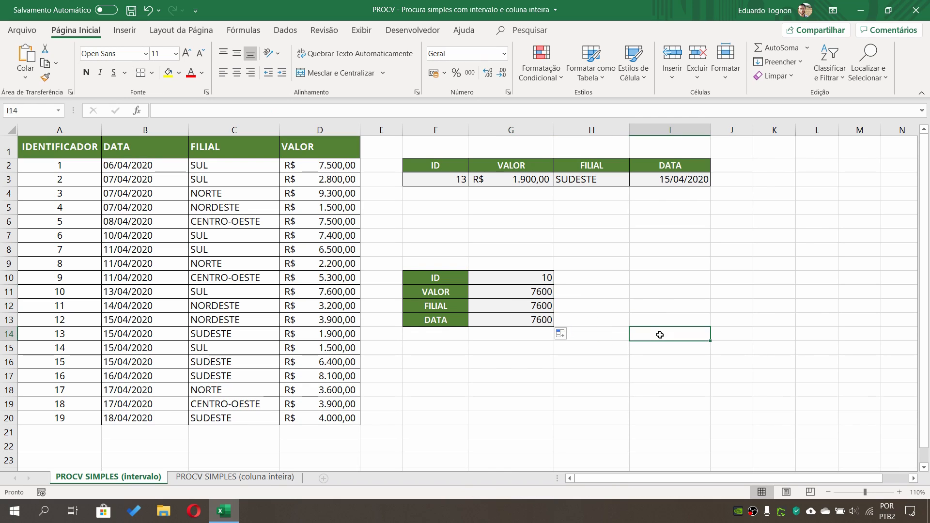
# Set the column index in G12's PROCV formula to 3 so it returns the FILIAL
pyautogui.click(520, 305)
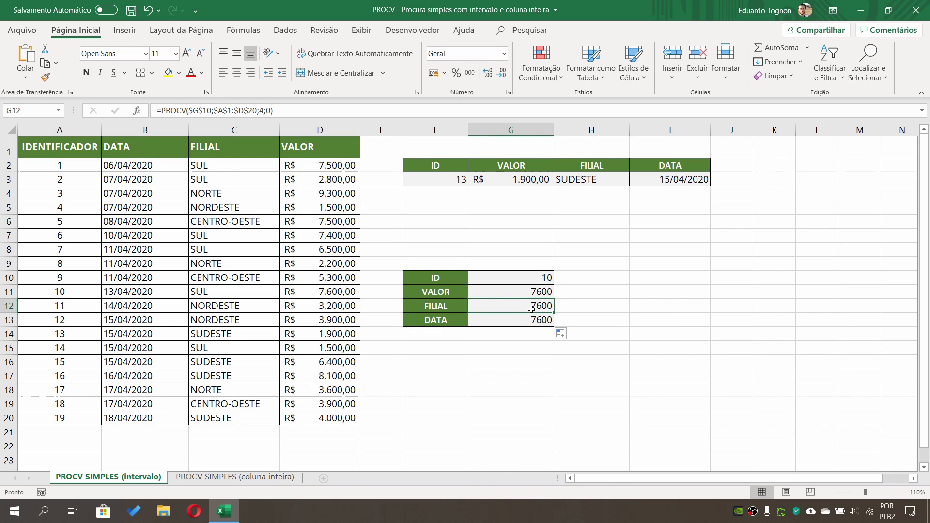
pyautogui.click(265, 113)
pyautogui.press('BackSpace')
pyautogui.write('3')
pyautogui.press('Return')
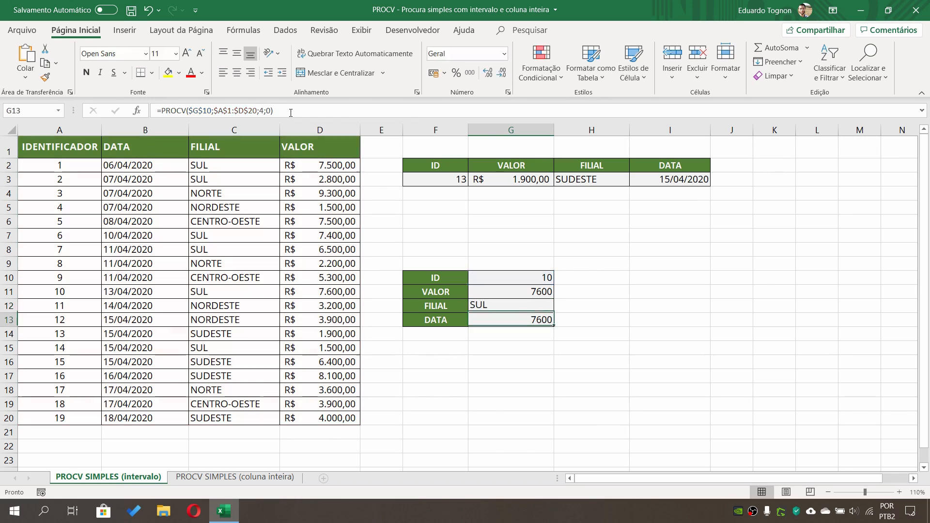
# Set the column index in G13's PROCV formula to 2 so it returns the DATA
pyautogui.click(266, 110)
pyautogui.press('BackSpace')
pyautogui.write('2')
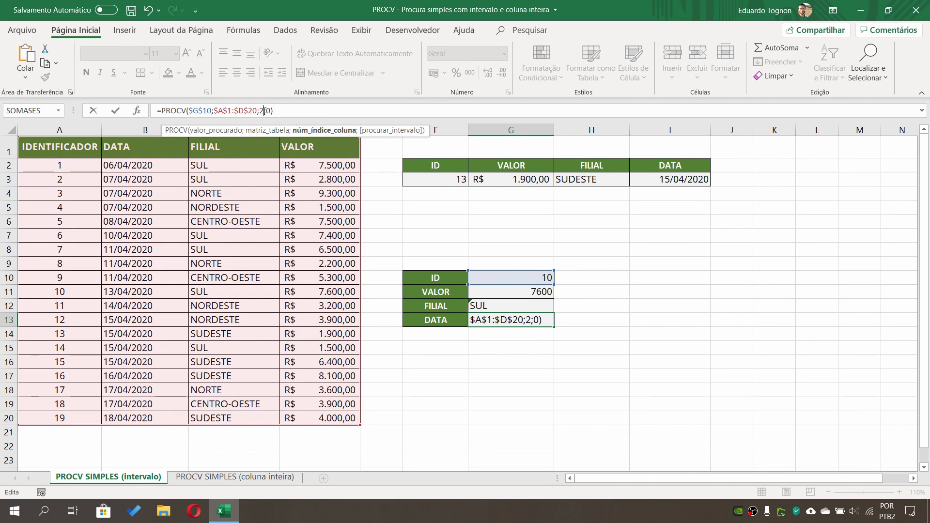
pyautogui.press('Return')
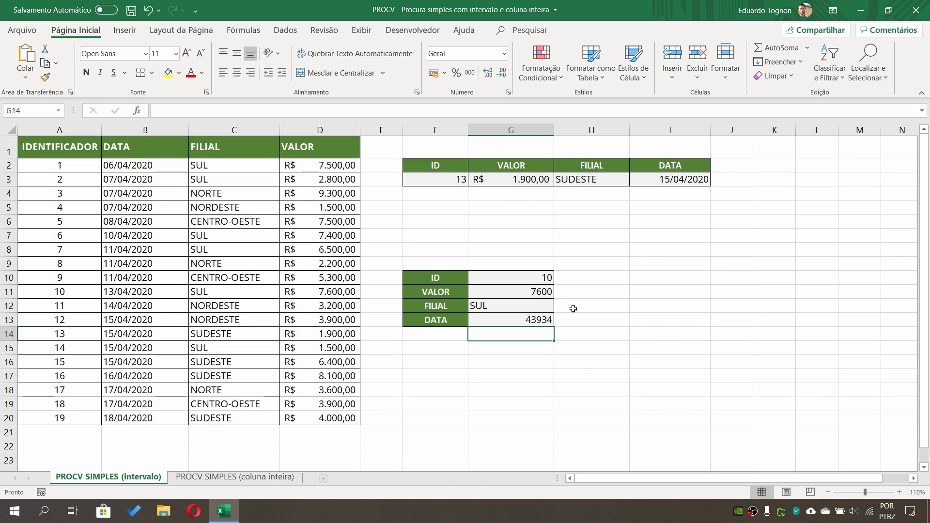
# Apply the Contábil format to the VALOR cell G11 and the Texto format to the FILIAL cell G12
pyautogui.click(521, 289)
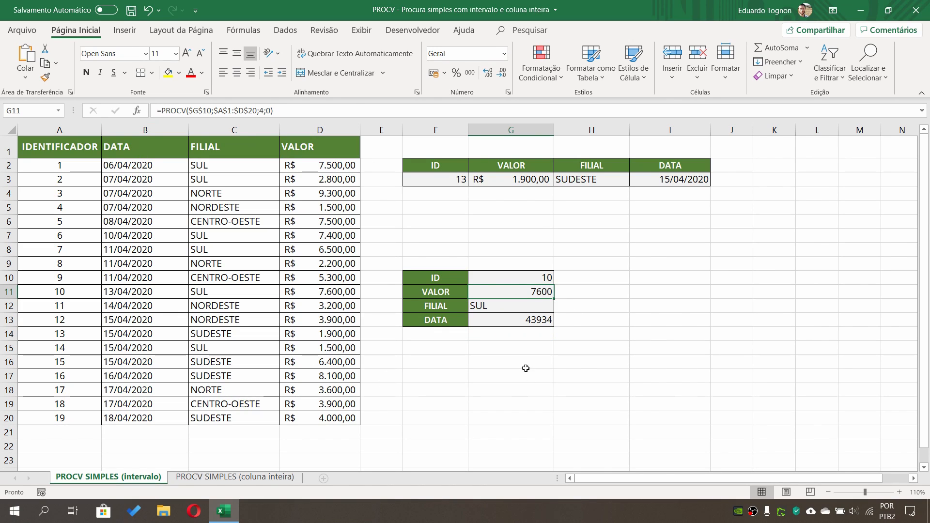
pyautogui.click(433, 73)
pyautogui.click(508, 304)
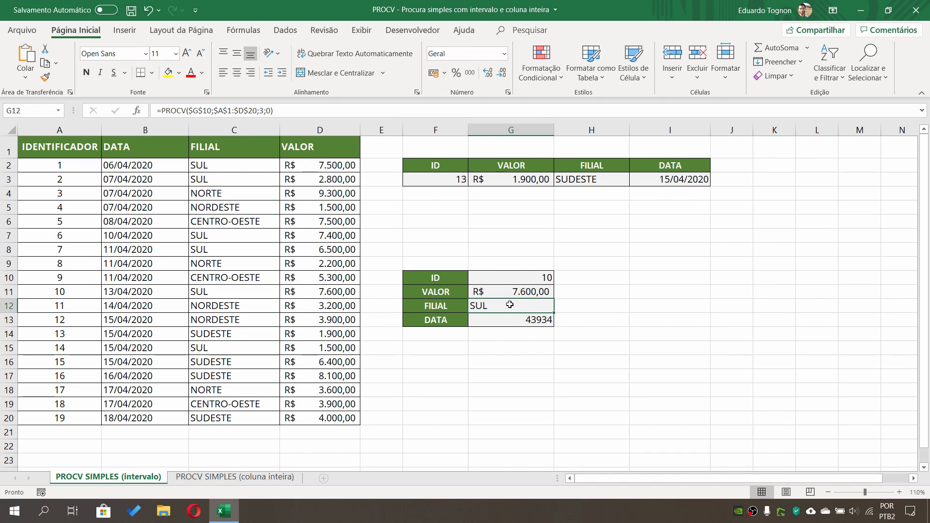
pyautogui.click(503, 54)
pyautogui.scroll(-1, 475, 281)
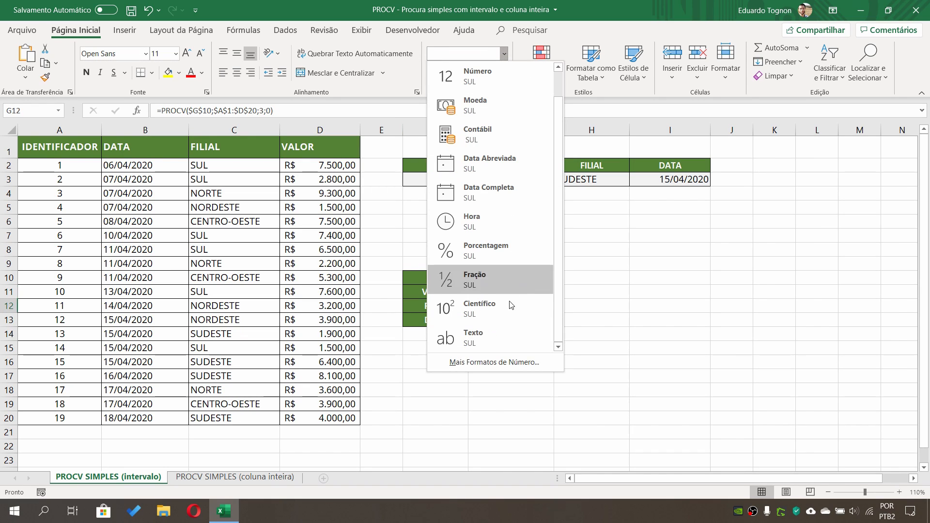
pyautogui.click(474, 337)
# Apply the Data Abreviada format to the DATA cell G13
pyautogui.click(526, 318)
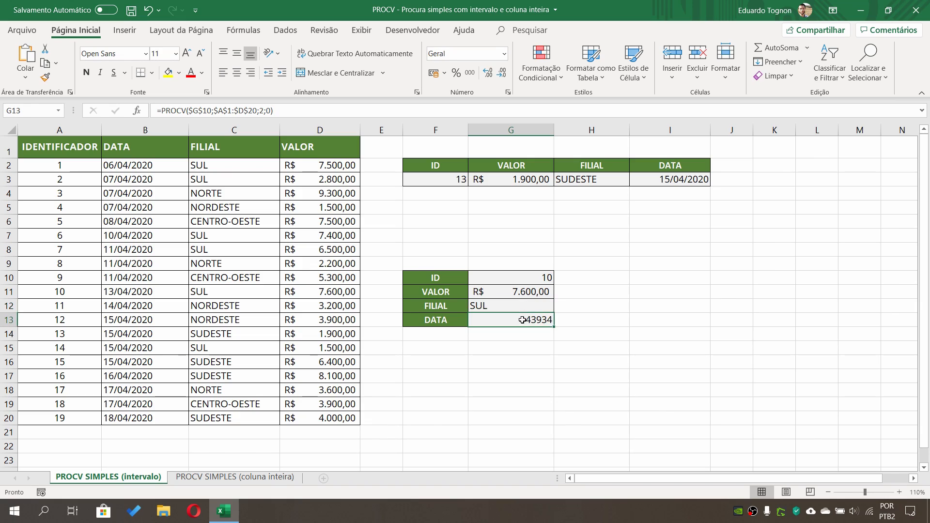
pyautogui.click(503, 55)
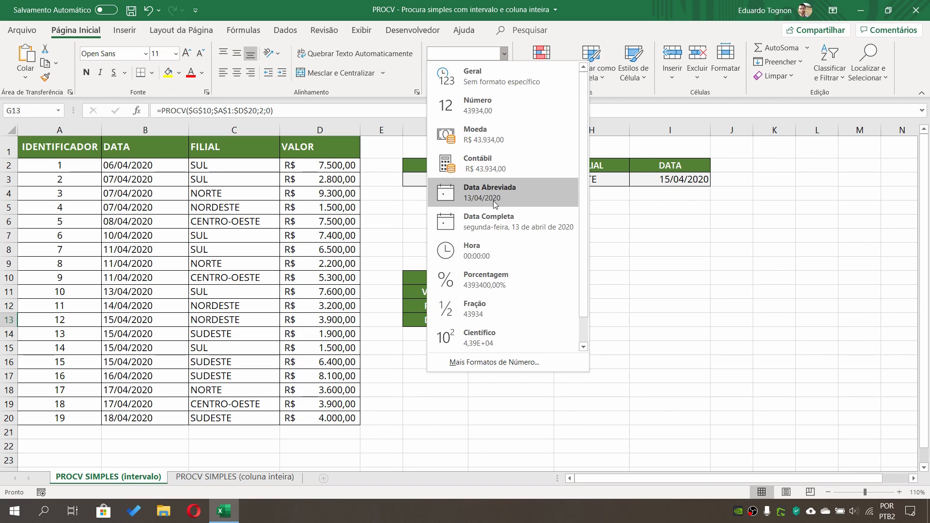
pyautogui.click(465, 194)
pyautogui.click(736, 340)
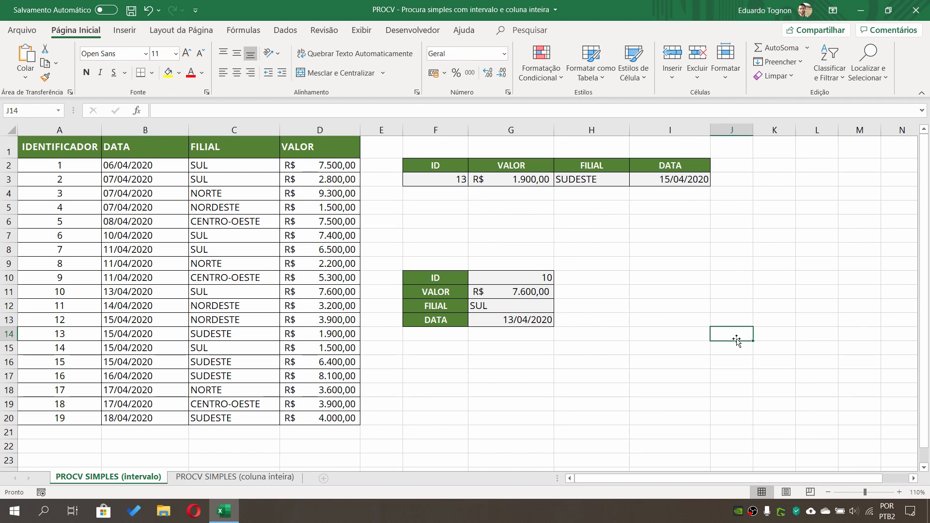
# Set the ID in G10 to 9 to test the vertical table's lookups
pyautogui.click(543, 276)
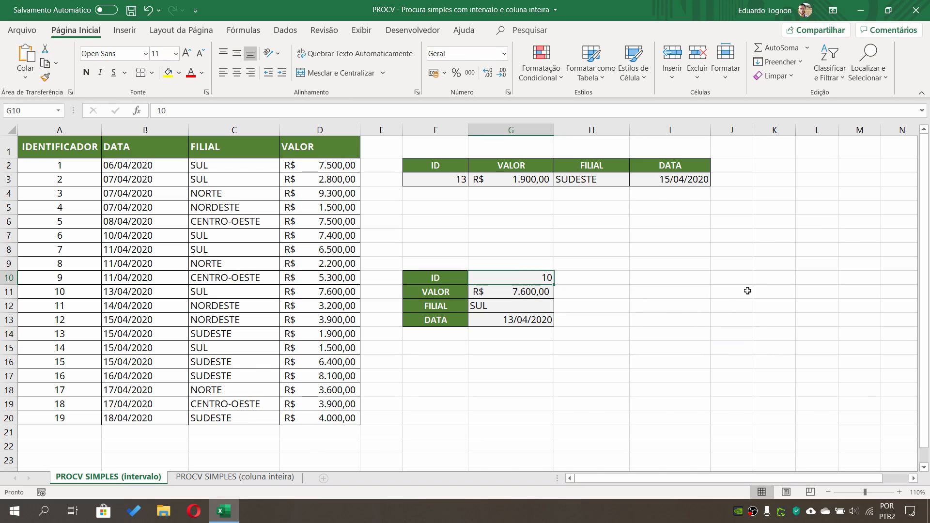
pyautogui.write('9')
pyautogui.press('Return')
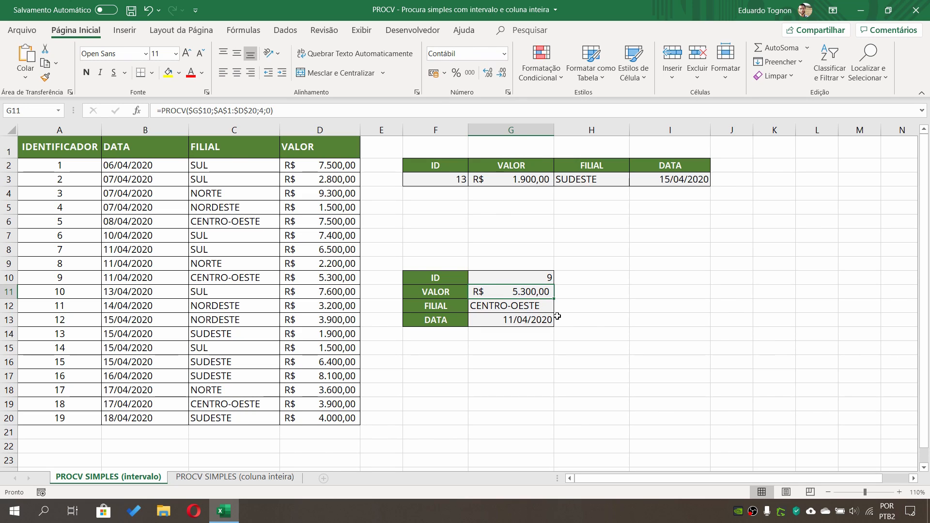
# On the PROCV SIMPLES (coluna inteira) sheet, start a PROCV formula in G3 with the absolute reference $F$3 as lookup value
pyautogui.click(241, 484)
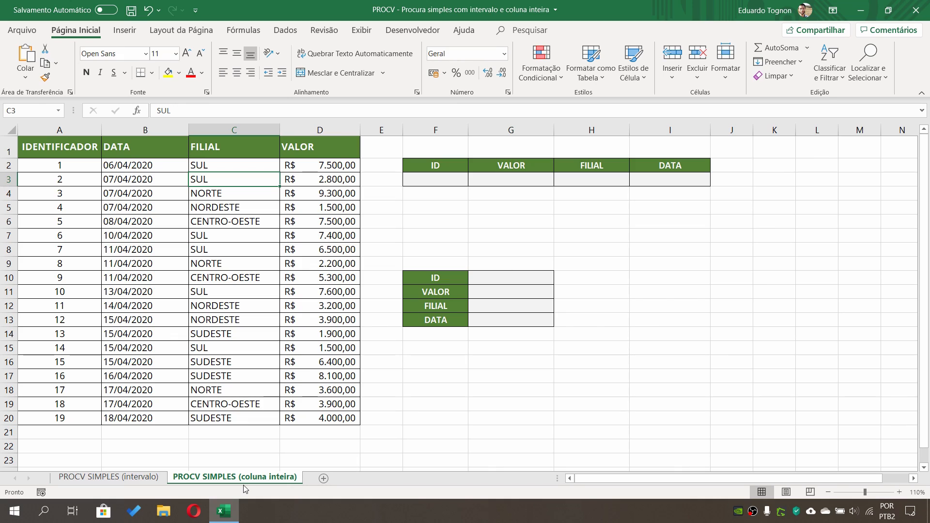
pyautogui.click(537, 180)
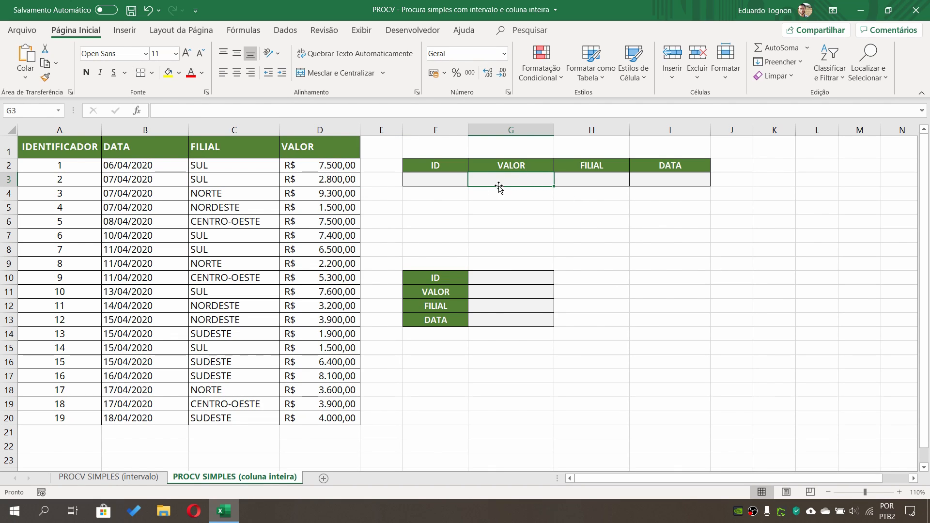
pyautogui.click(436, 177)
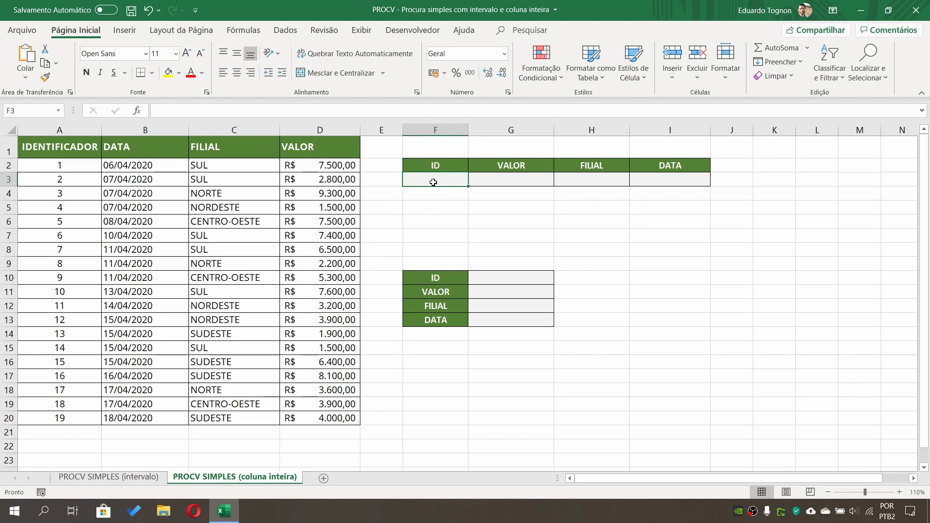
pyautogui.click(518, 174)
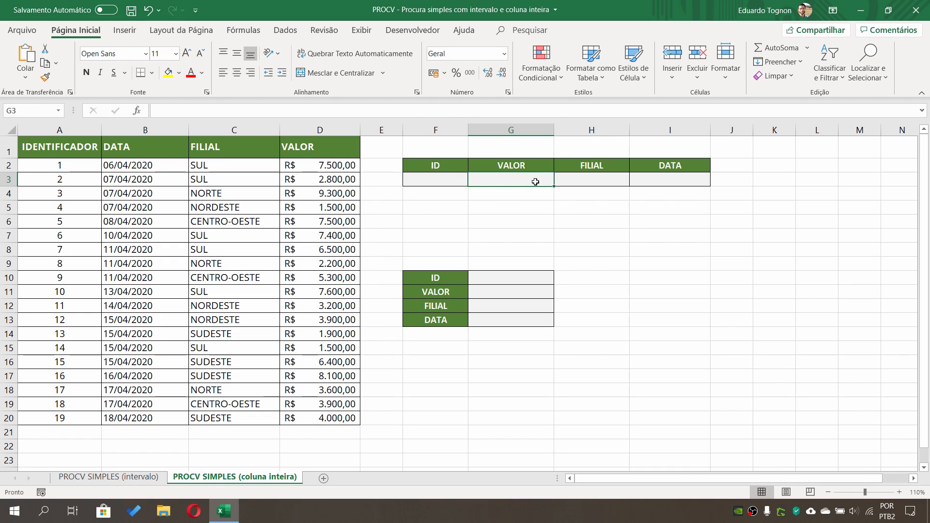
pyautogui.write('=procv(')
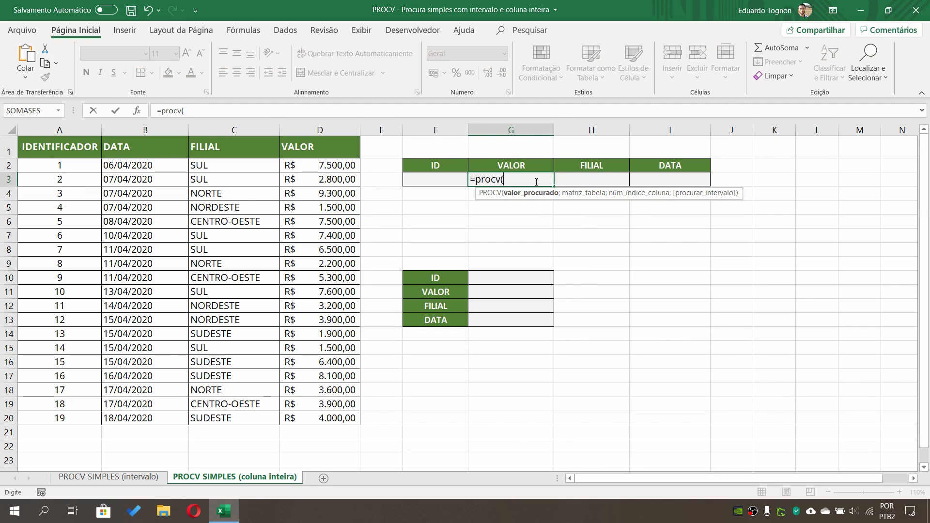
pyautogui.click(433, 179)
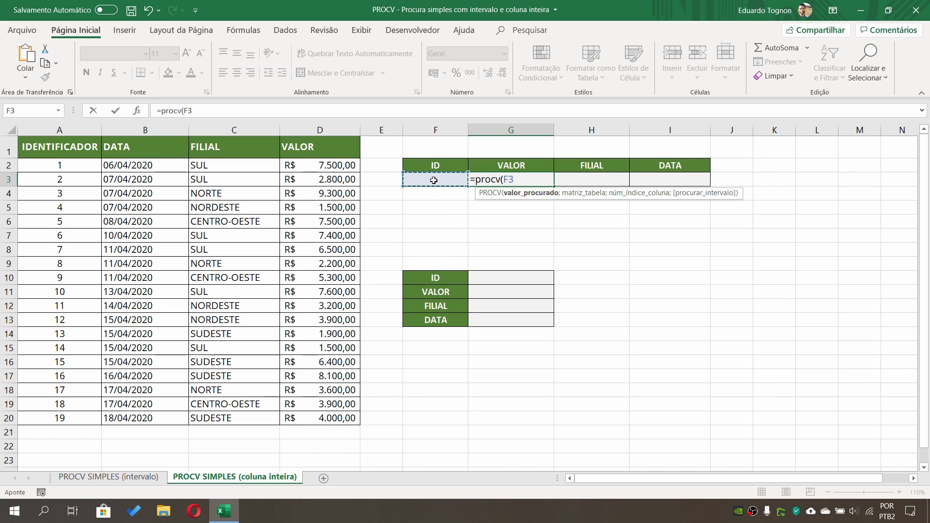
pyautogui.press('F4')
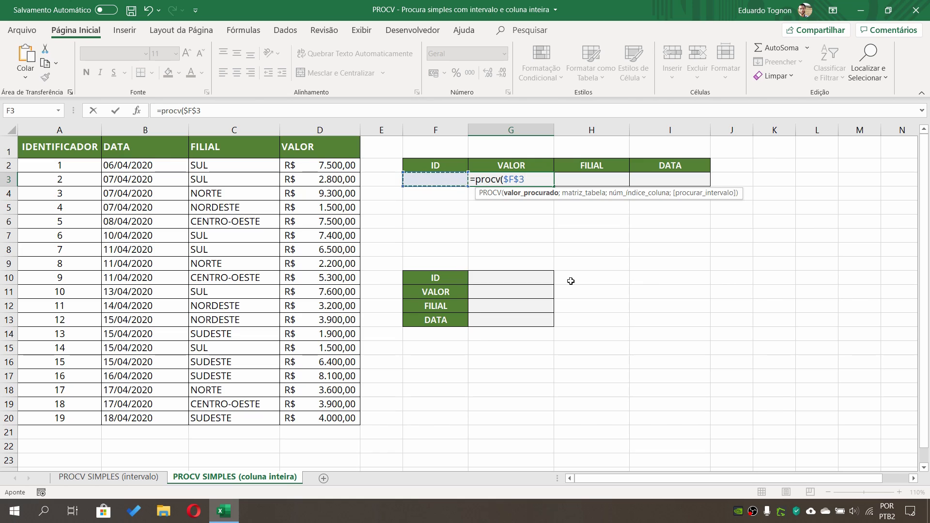
pyautogui.write(';')
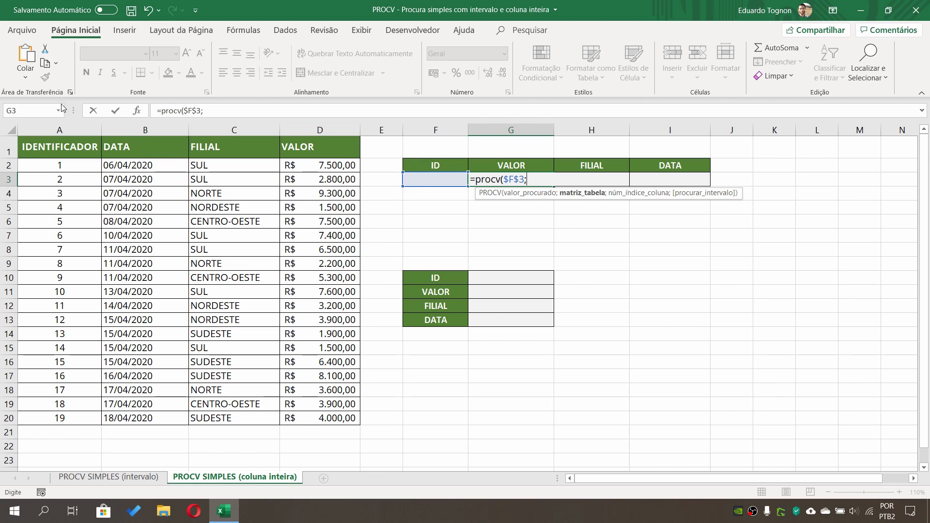
# Complete G3's PROCV formula with the whole columns $A:$D as table, column index 4 and 0 for exact match
pyautogui.moveTo(62, 127); pyautogui.dragTo(339, 128)
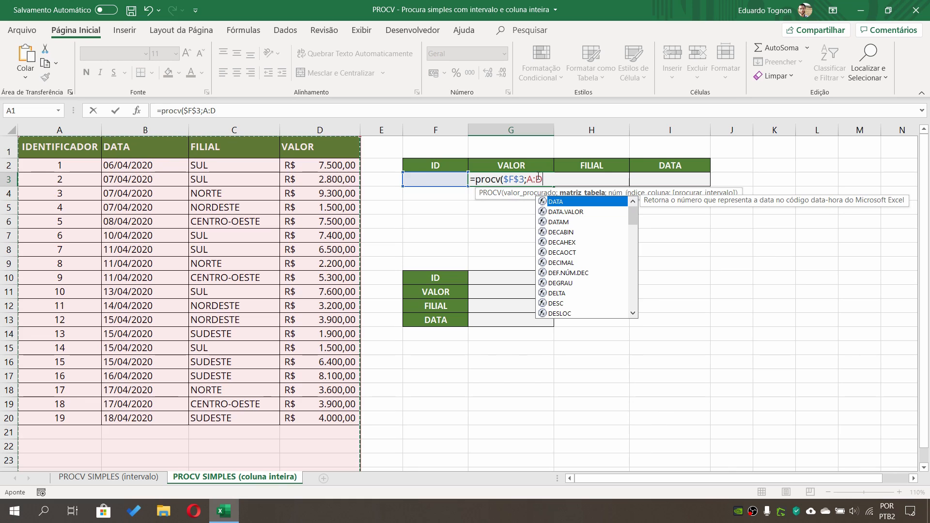
pyautogui.press('F4')
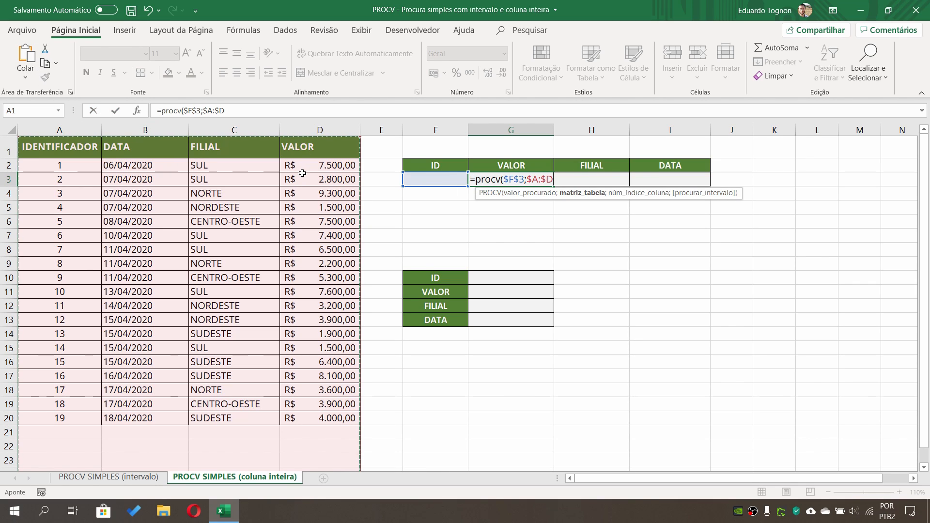
pyautogui.write(';')
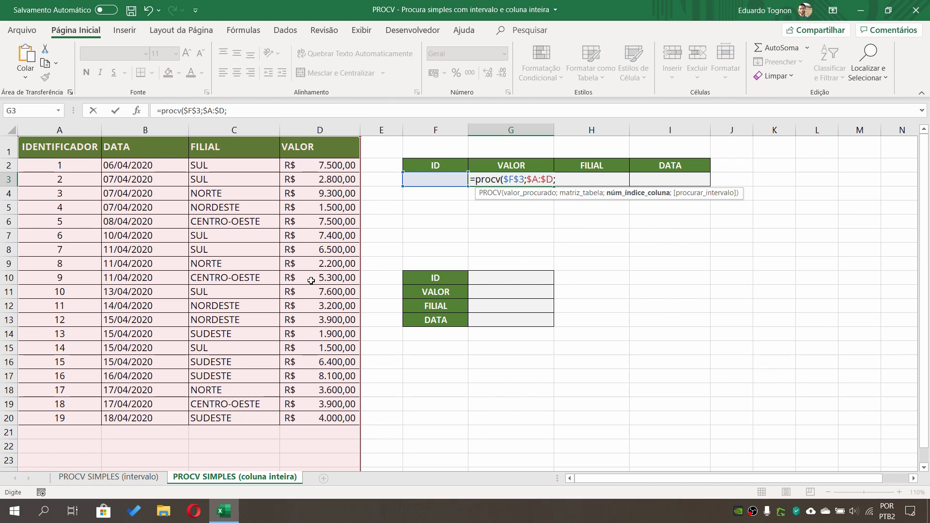
pyautogui.write('4;')
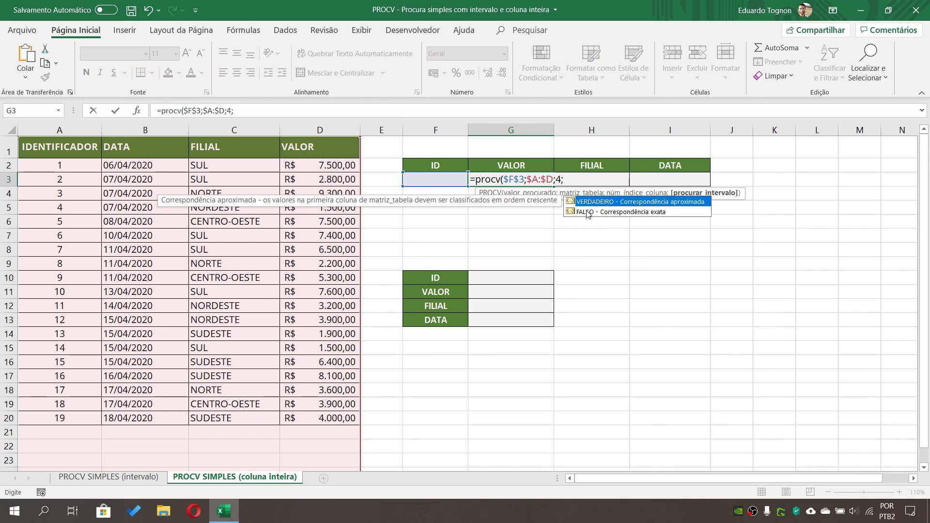
pyautogui.write('0)')
pyautogui.press('Return')
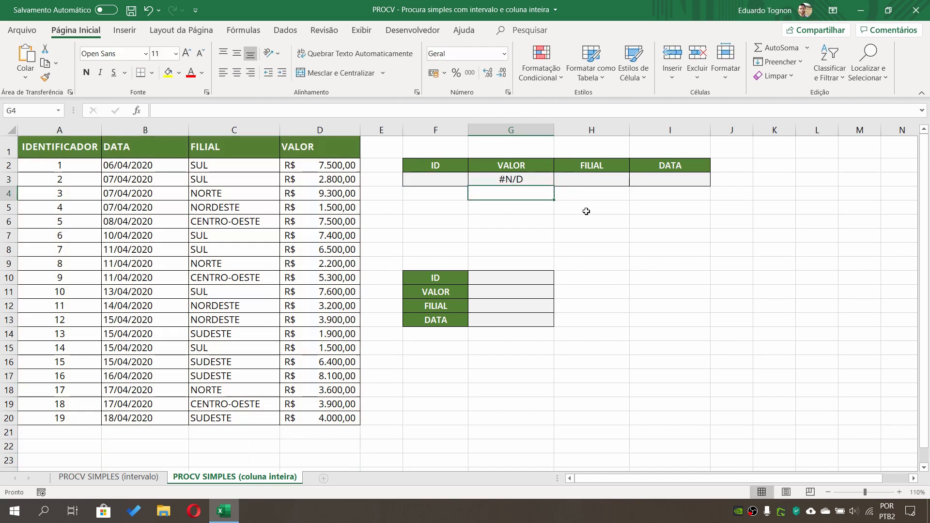
# Set the ID in F3 to 5 and compare G3's VALOR with the table row for that identifier
pyautogui.click(533, 181)
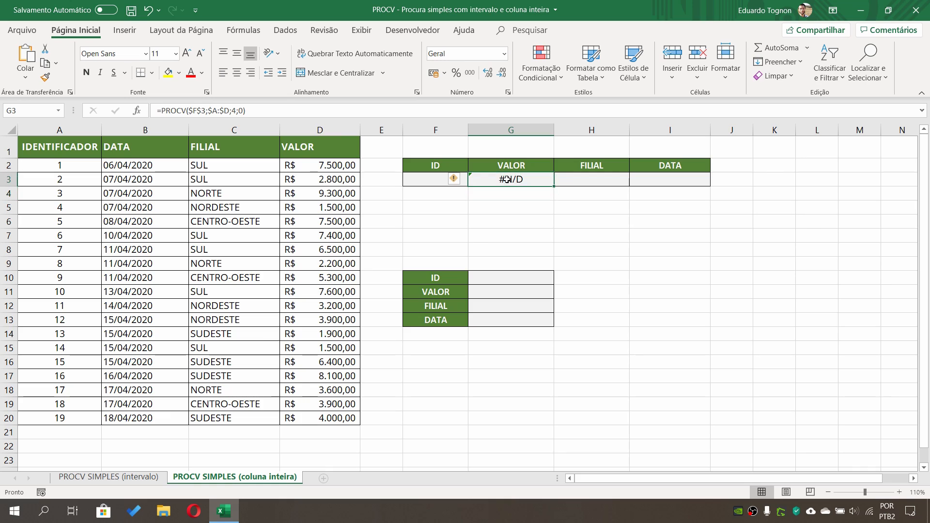
pyautogui.click(419, 177)
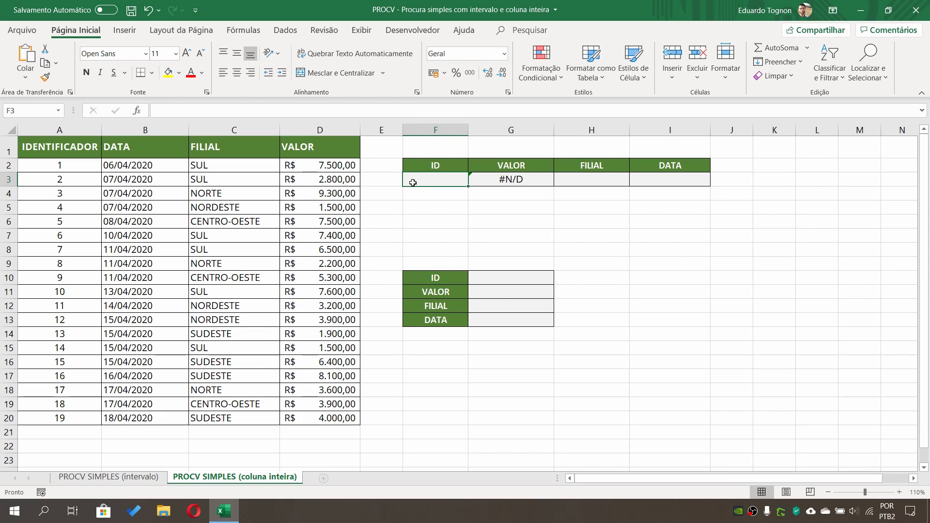
pyautogui.write('5')
pyautogui.press('Return')
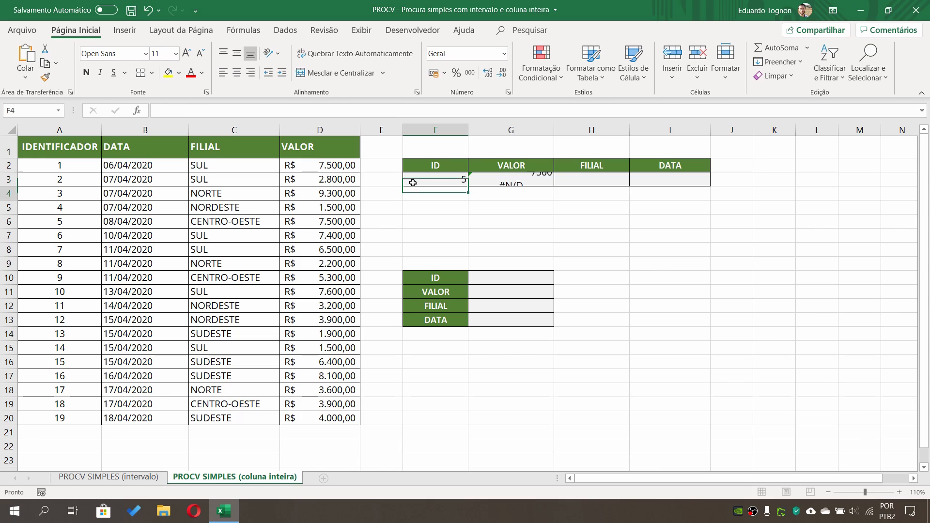
pyautogui.click(486, 179)
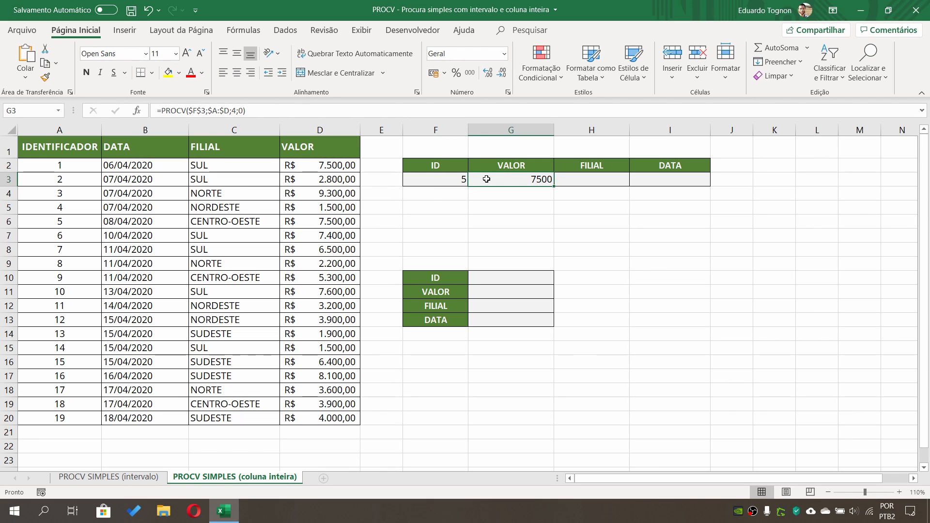
pyautogui.click(65, 221)
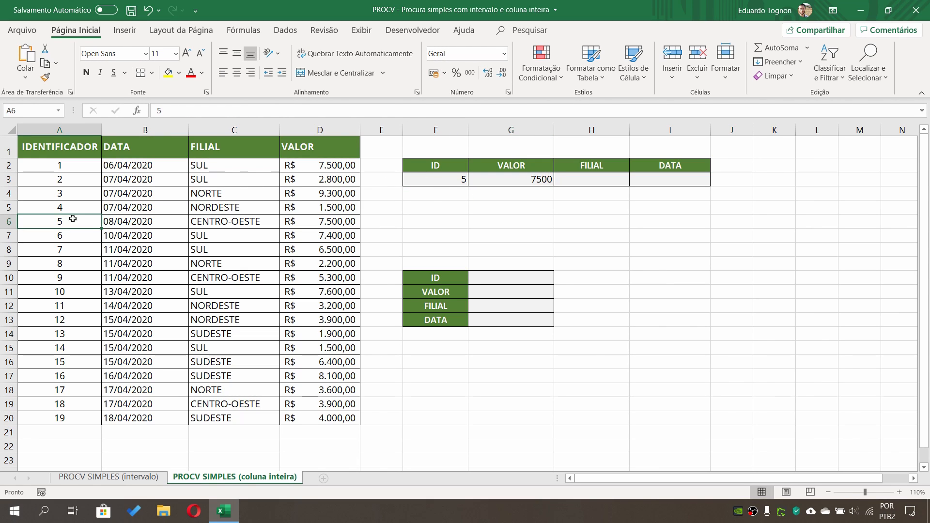
pyautogui.moveTo(72, 219); pyautogui.dragTo(338, 222)
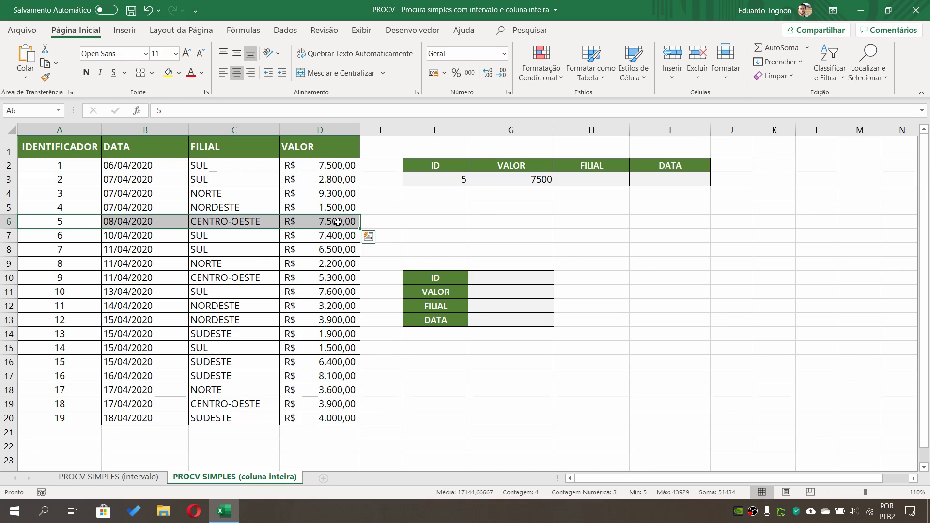
pyautogui.click(675, 305)
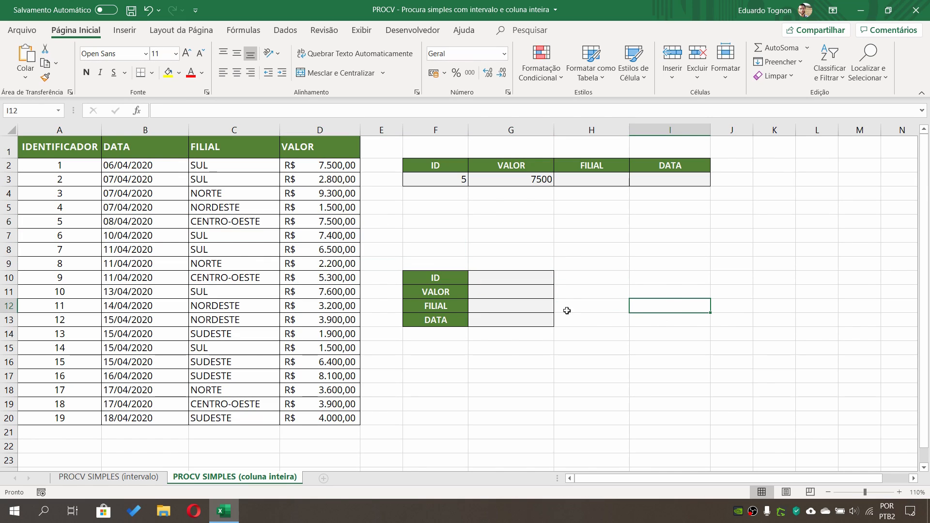
# On the PROCV SIMPLES (intervalo) sheet, add a record in row 21 with identifier 20, date 20/4, branch sul and value 6000
pyautogui.click(116, 477)
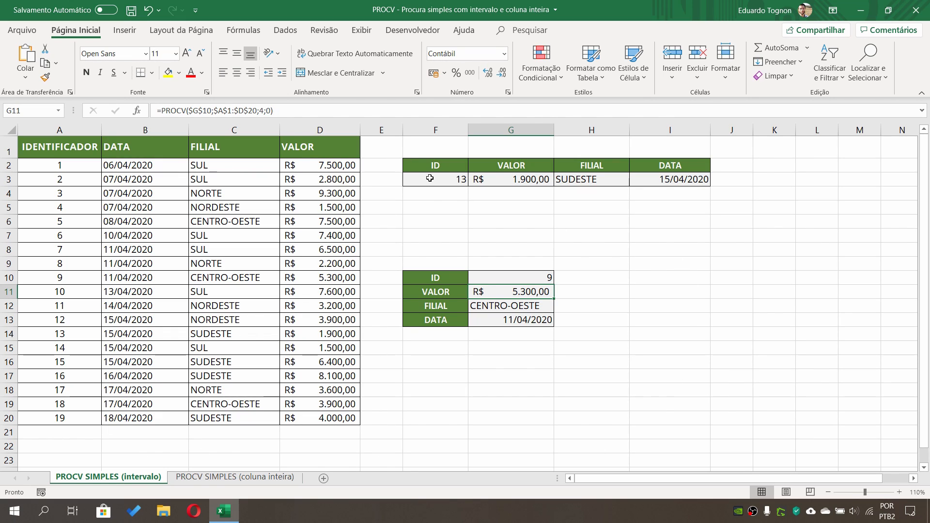
pyautogui.moveTo(61, 146); pyautogui.dragTo(360, 425)
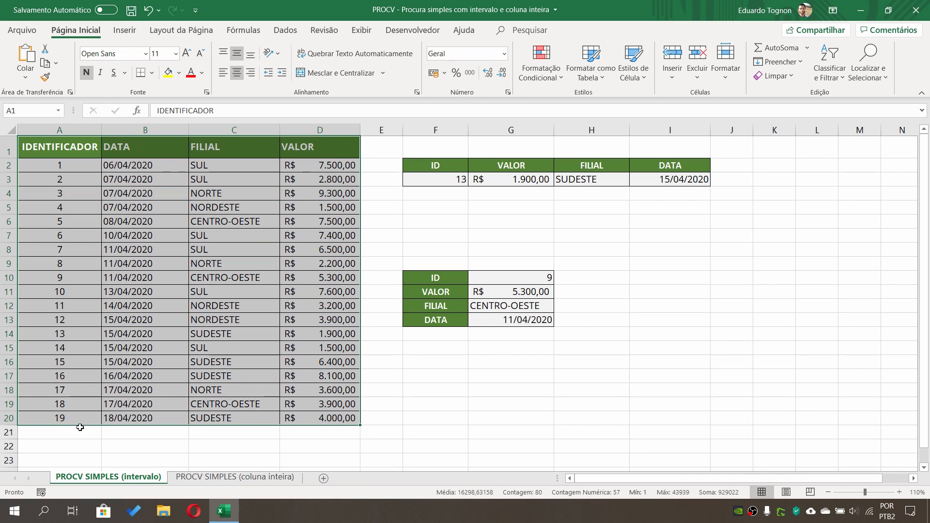
pyautogui.click(59, 430)
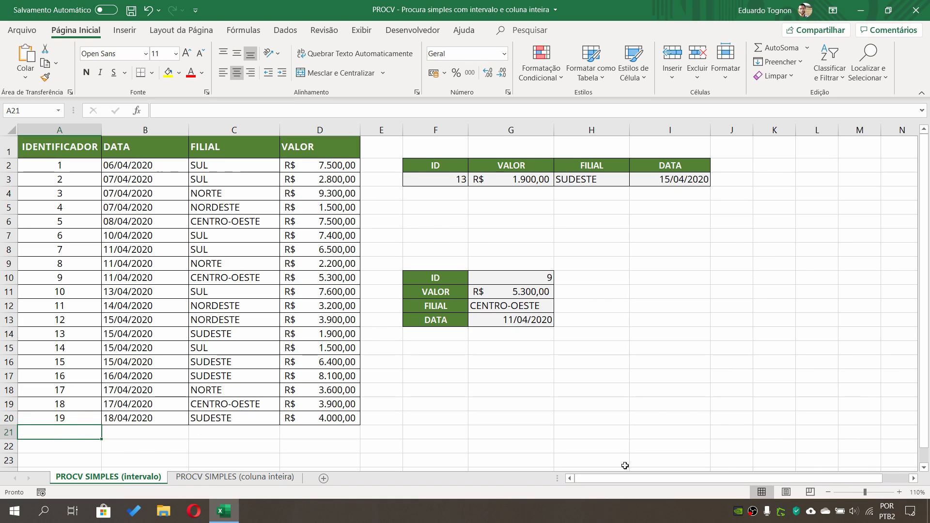
pyautogui.write('20')
pyautogui.press('Tab')
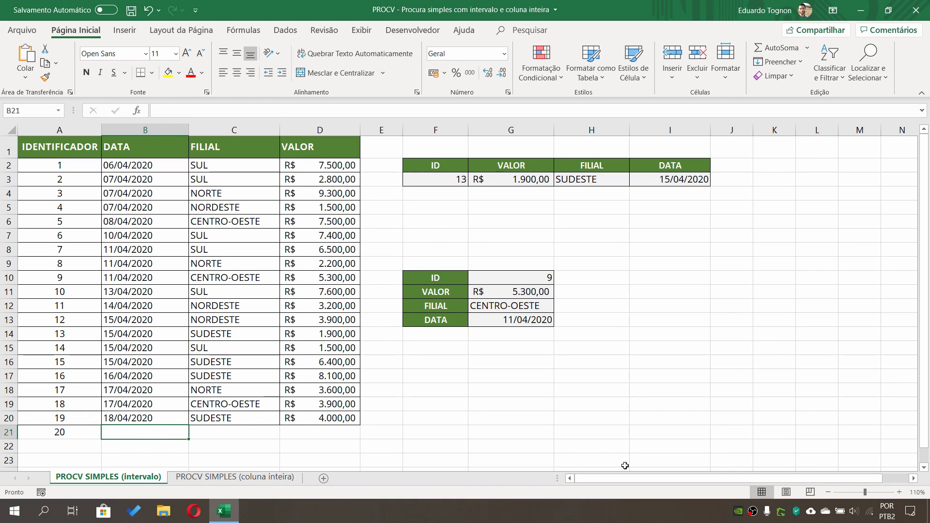
pyautogui.write('2')
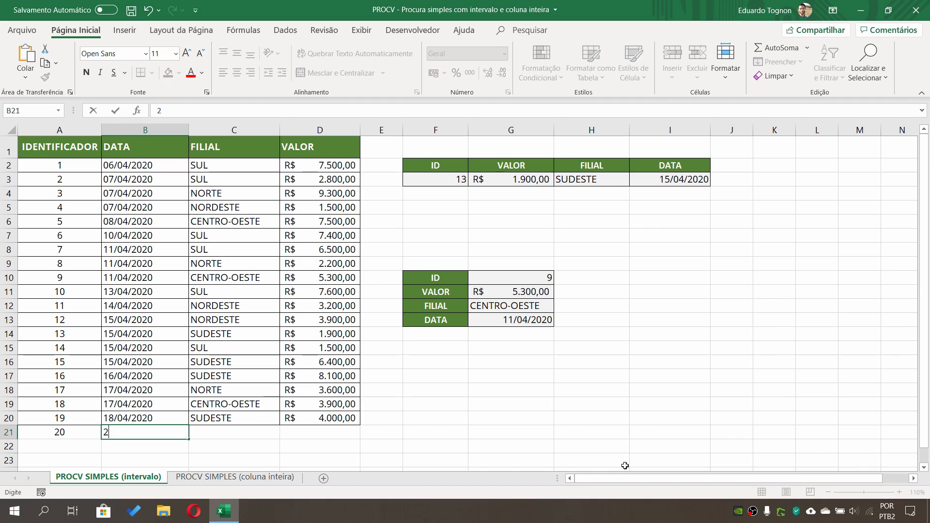
pyautogui.write('0/4')
pyautogui.press('Tab')
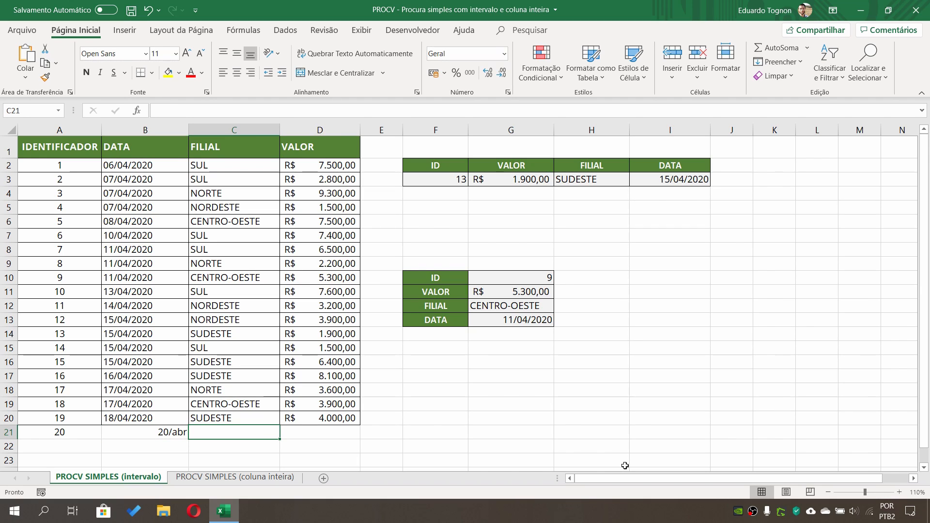
pyautogui.write('sul')
pyautogui.press('Tab')
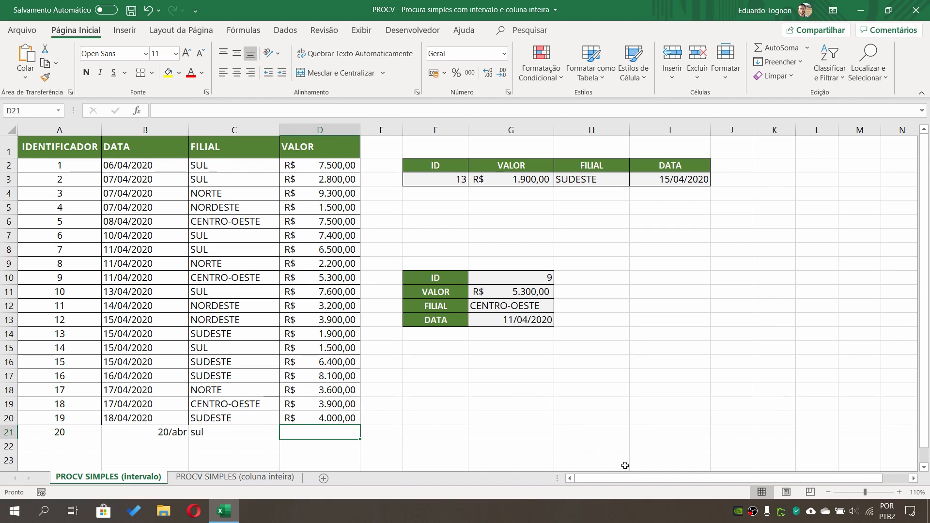
pyautogui.write('6000')
pyautogui.press('Return')
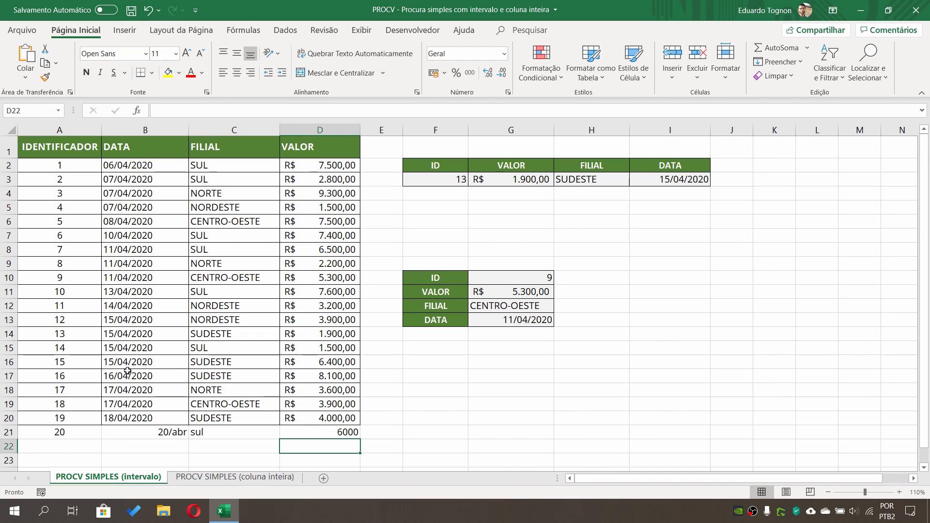
# Set the ID in F3 to 20 and check the three lookups and G3's fixed range against the added row 21
pyautogui.click(437, 184)
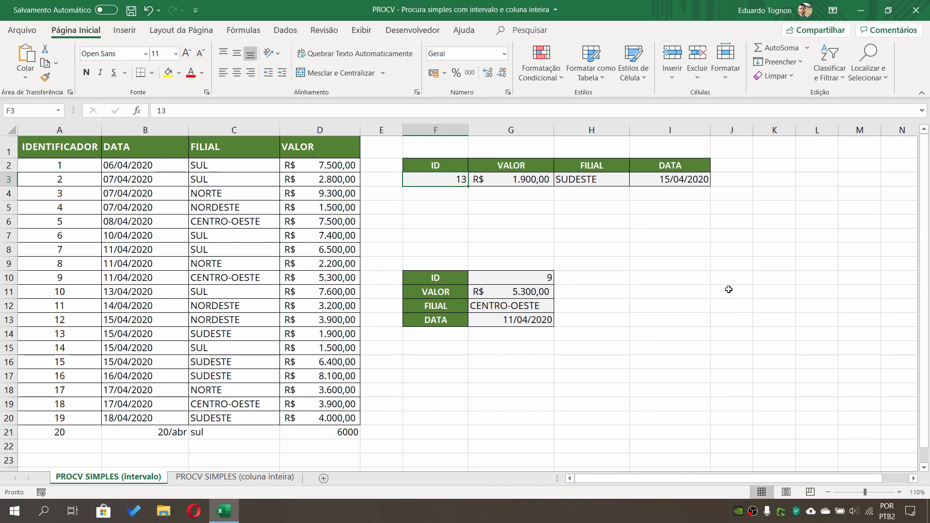
pyautogui.write('20')
pyautogui.press('Return')
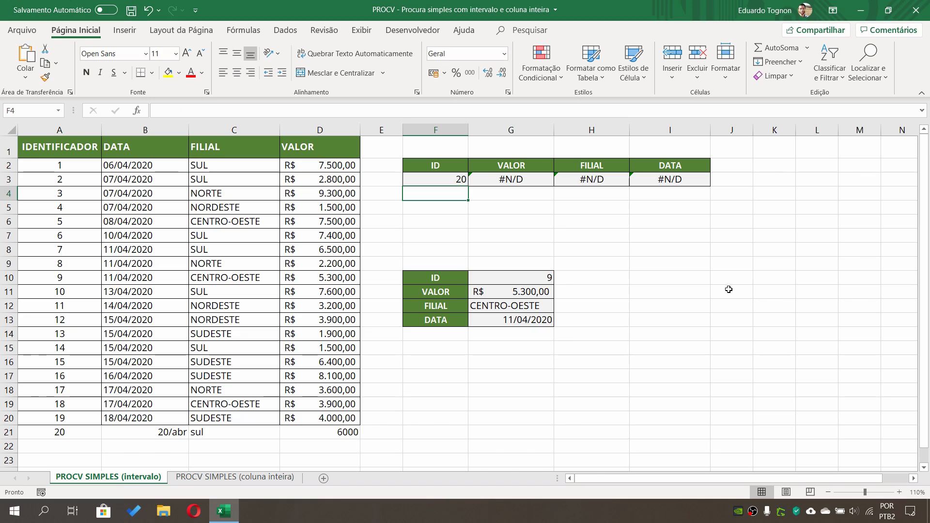
pyautogui.click(516, 182)
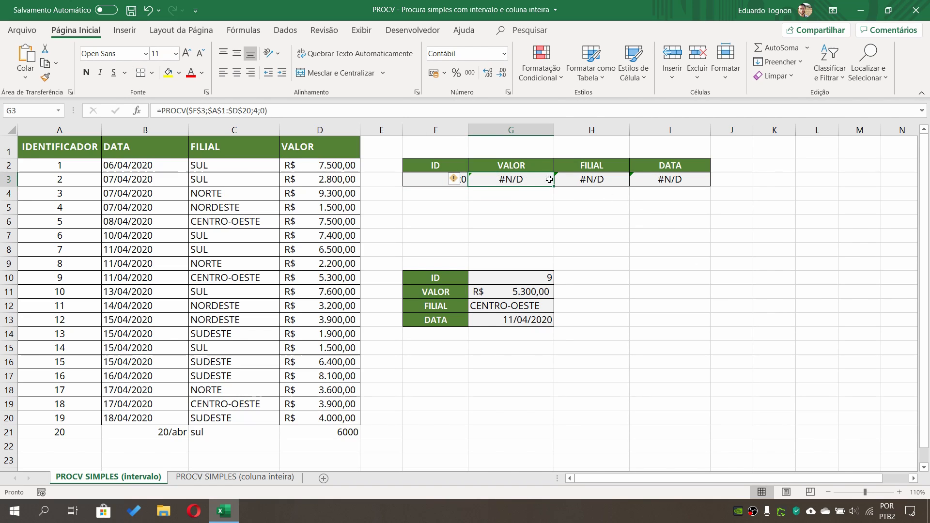
pyautogui.click(581, 184)
pyautogui.click(680, 182)
pyautogui.click(632, 233)
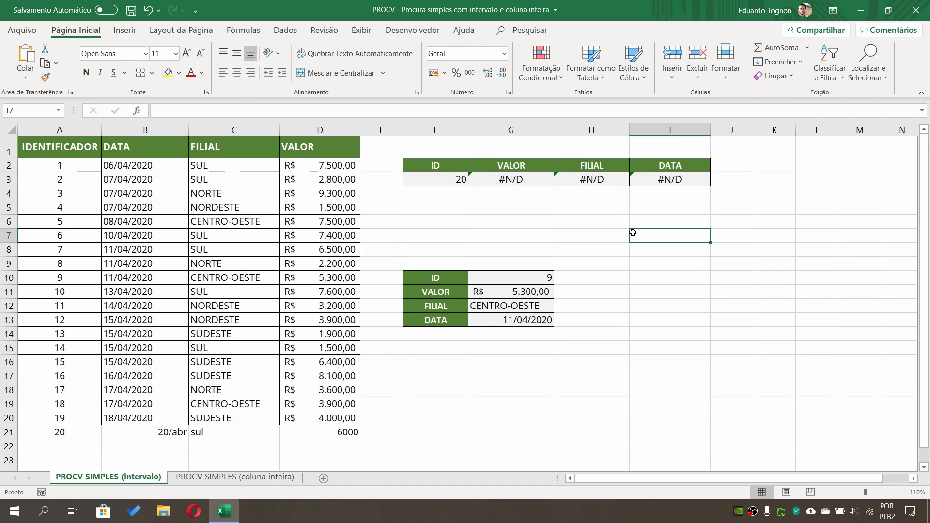
pyautogui.click(529, 179)
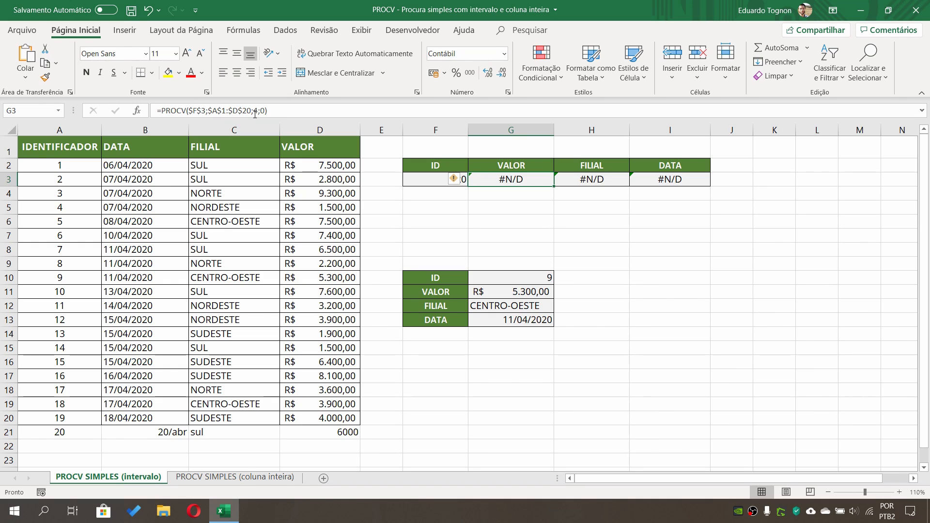
pyautogui.click(343, 420)
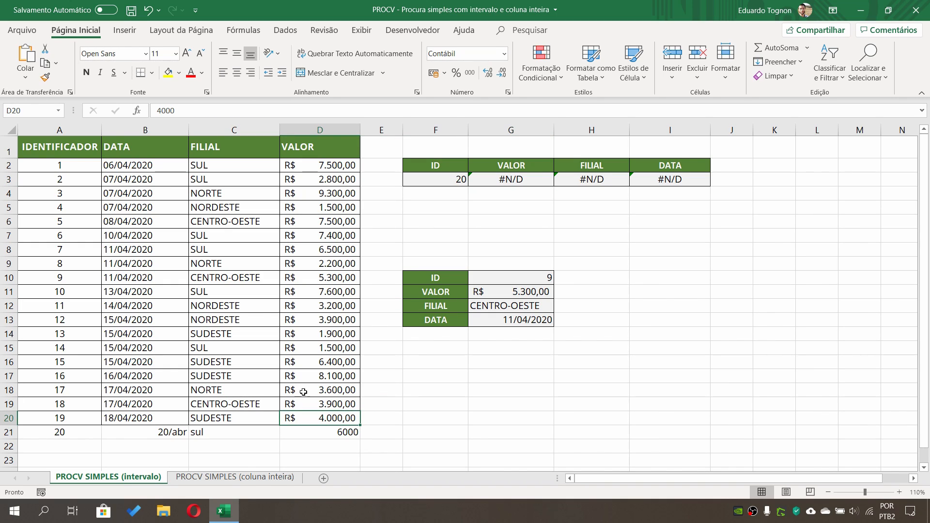
pyautogui.click(68, 431)
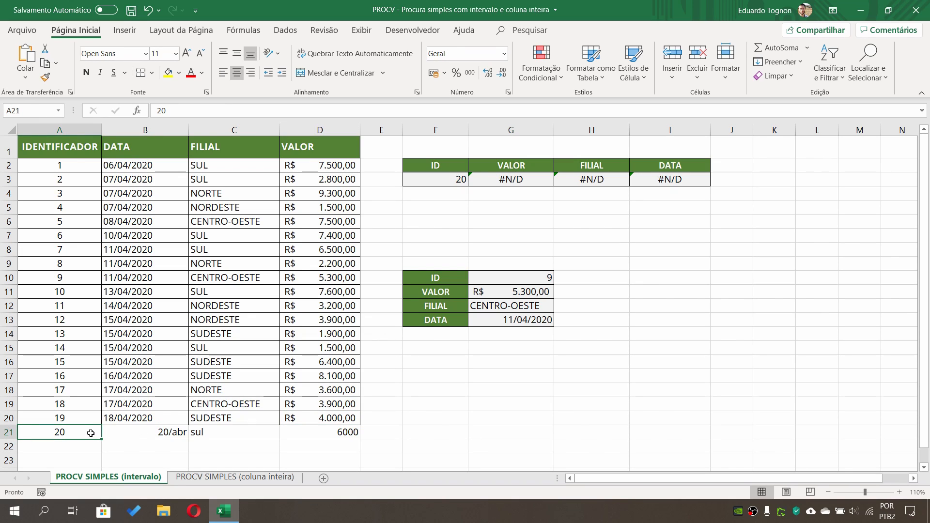
# On the PROCV SIMPLES (coluna inteira) sheet, add a record in row 21 with identifier 20, date 19/4, branch sul and value 6000
pyautogui.moveTo(90, 433); pyautogui.dragTo(335, 435)
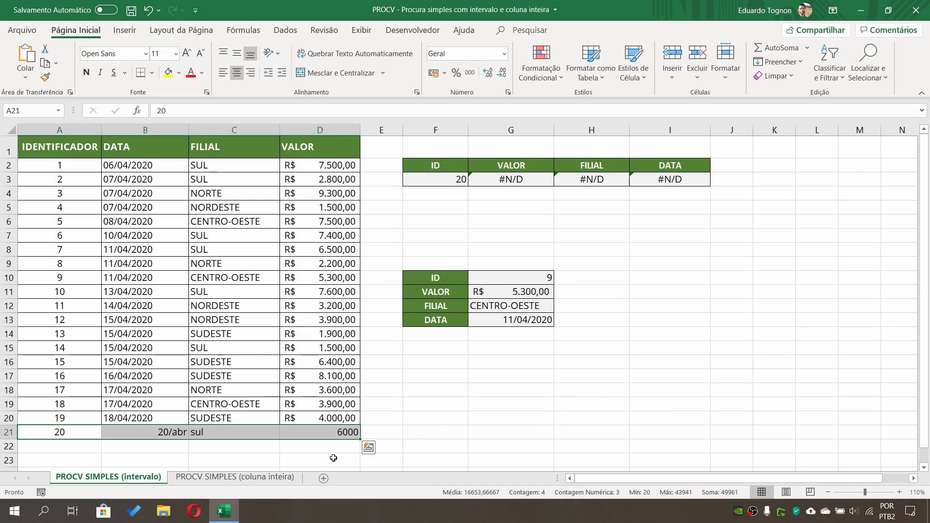
pyautogui.click(240, 481)
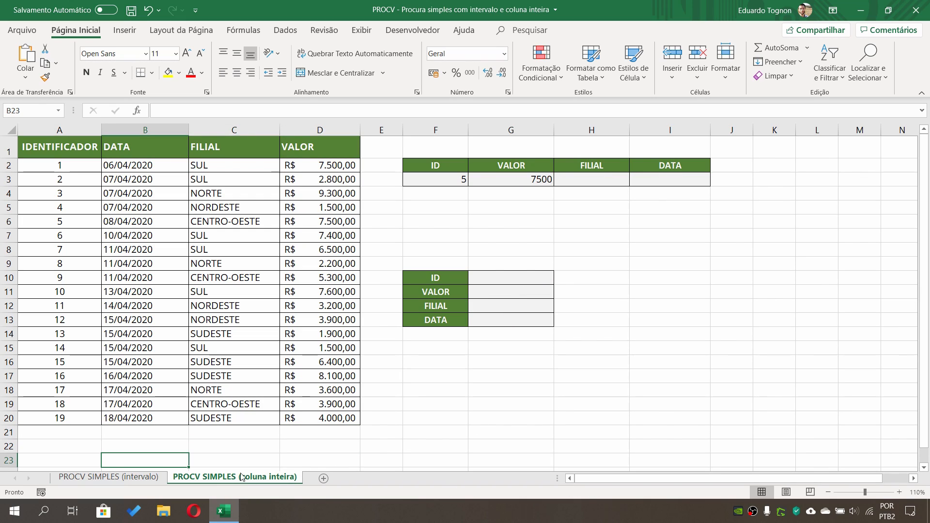
pyautogui.click(50, 433)
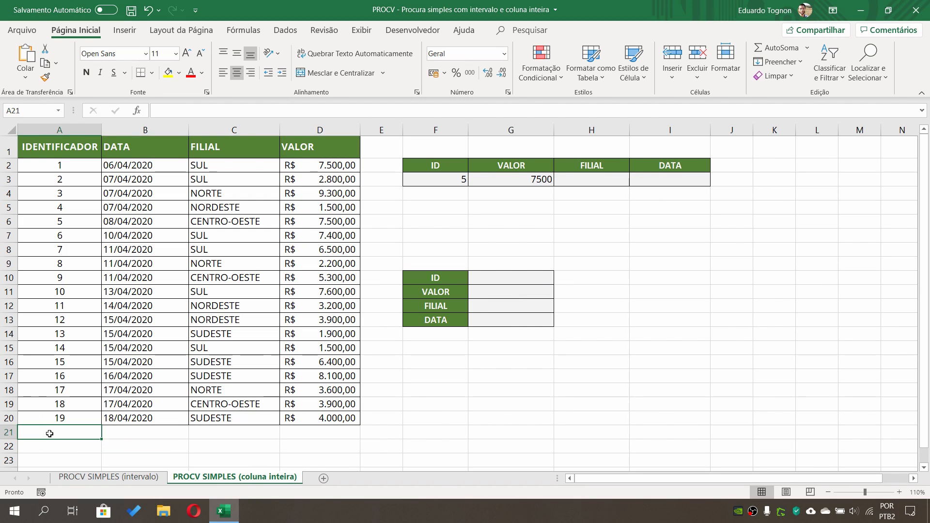
pyautogui.write('20')
pyautogui.press('Tab')
pyautogui.write('19')
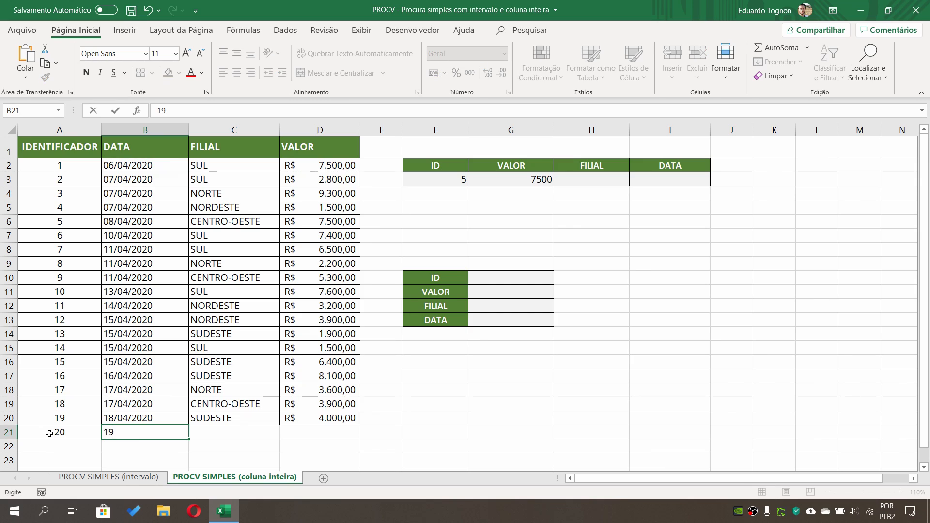
pyautogui.write('/4')
pyautogui.press('Tab')
pyautogui.write('s')
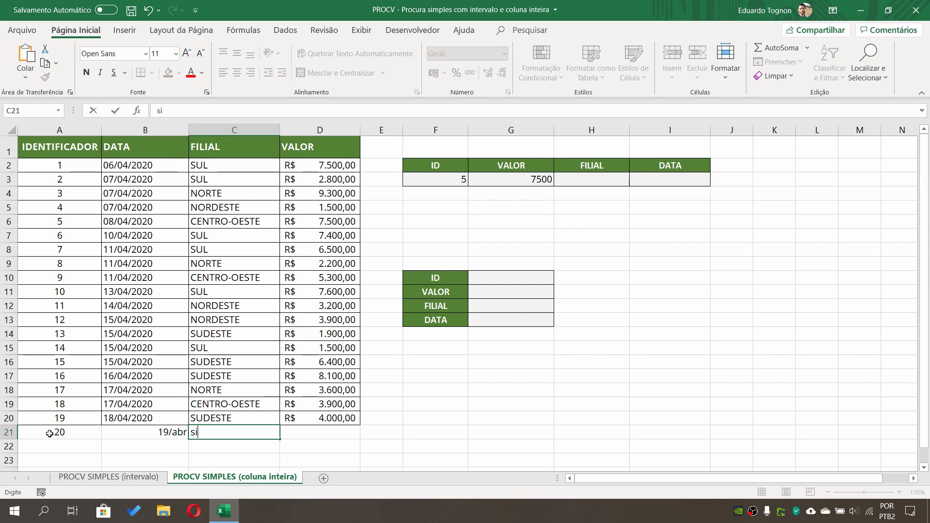
pyautogui.write('ul')
pyautogui.press('Return')
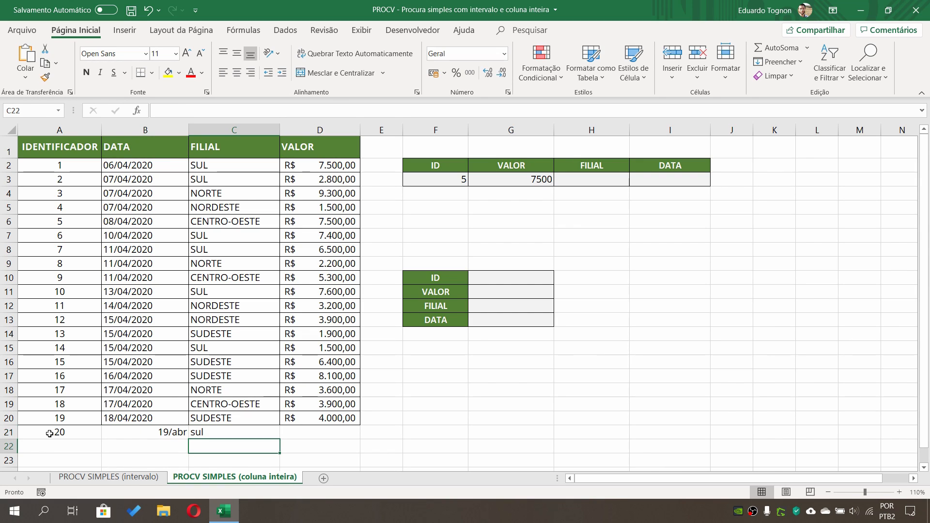
pyautogui.press('Up')
pyautogui.press('Tab')
pyautogui.write('6000')
pyautogui.press('Return')
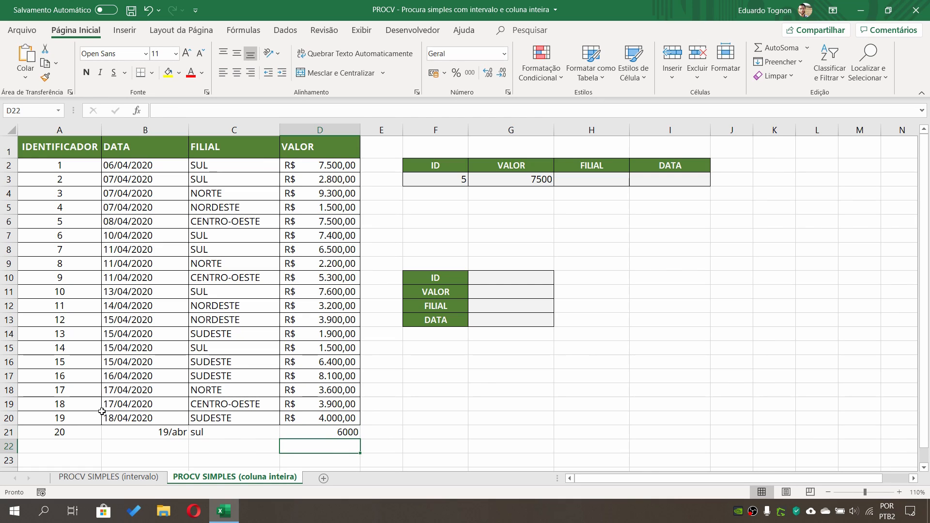
# Set the ID in F3 to 20 and compare G3's VALOR with the added record in row 21
pyautogui.click(68, 431)
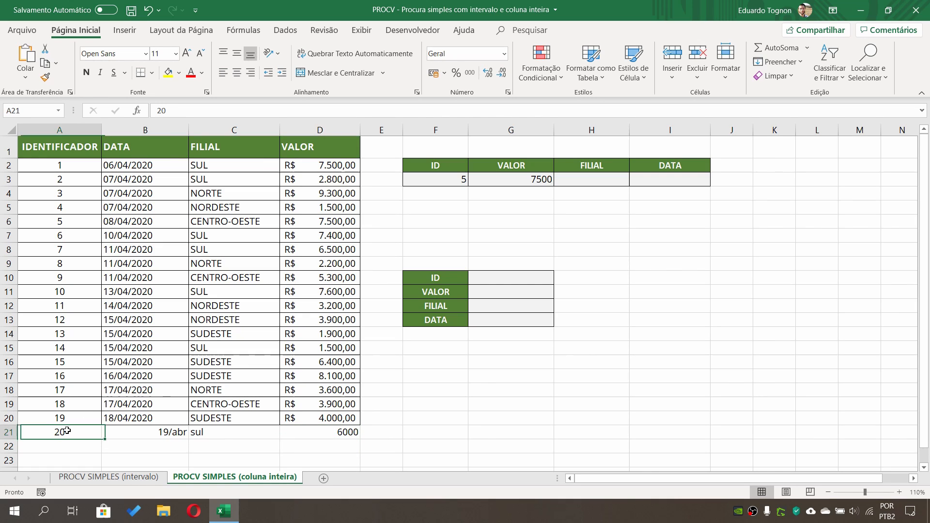
pyautogui.click(442, 178)
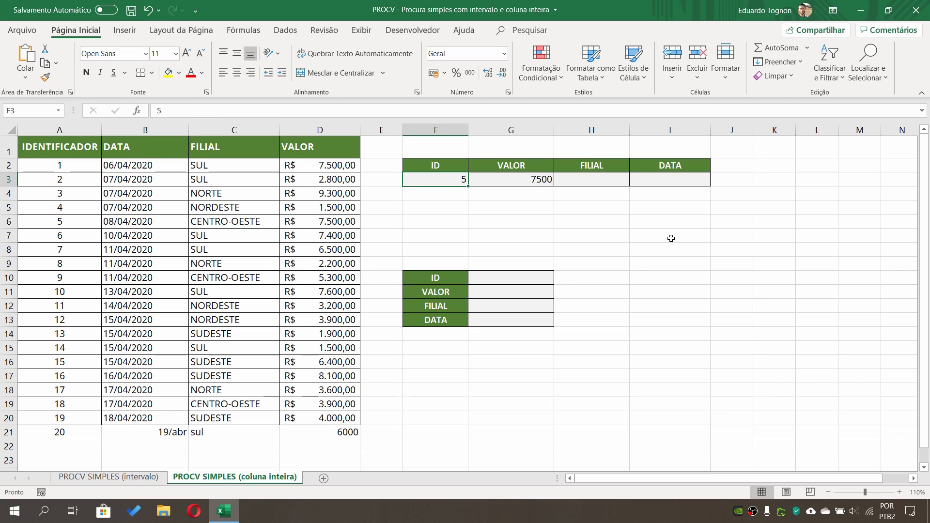
pyautogui.write('20')
pyautogui.press('Return')
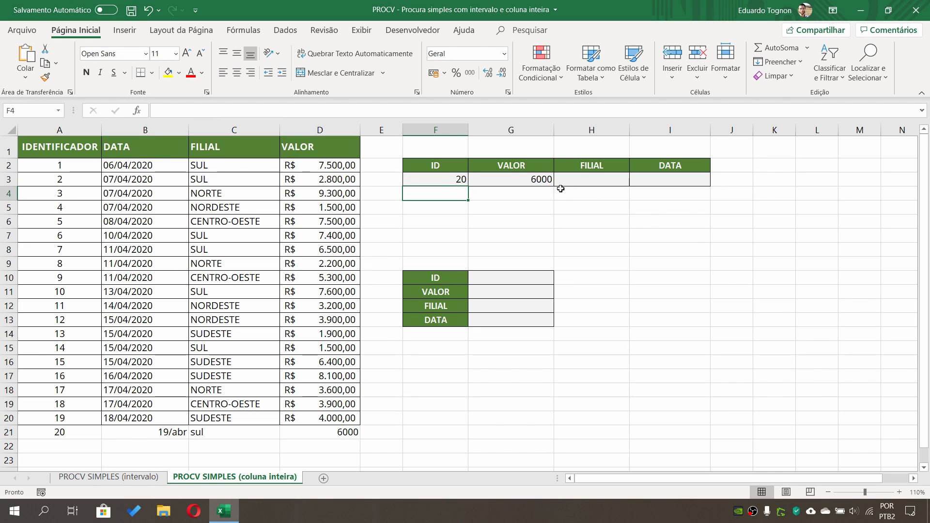
pyautogui.click(514, 178)
pyautogui.click(8, 432)
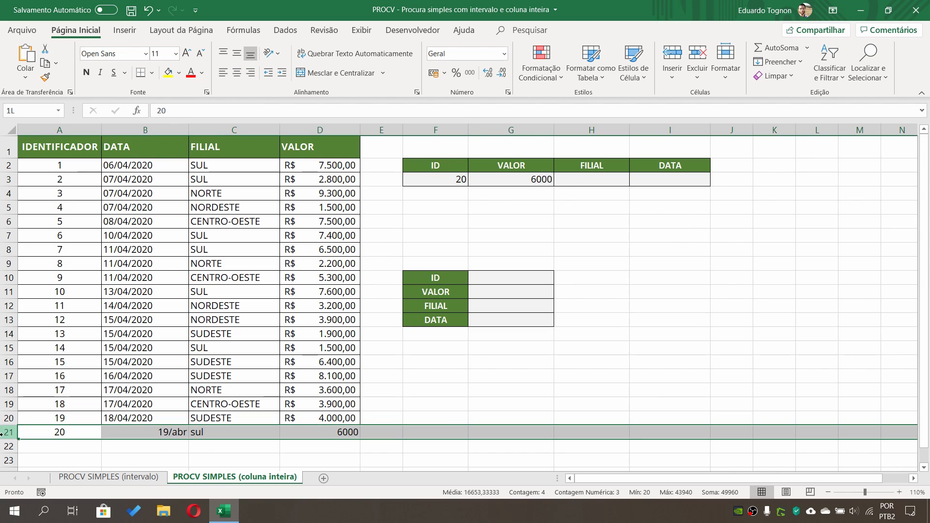
pyautogui.click(51, 436)
pyautogui.click(353, 434)
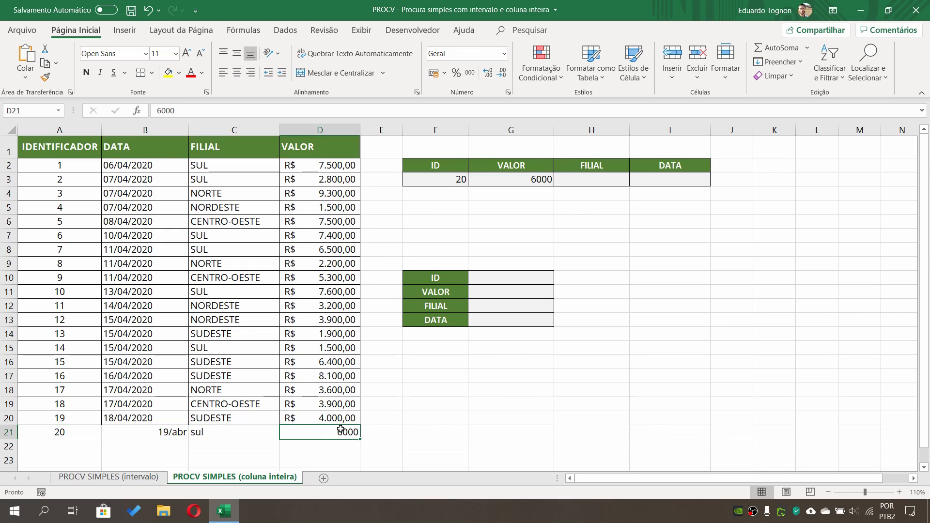
# Examine G3's whole-column table reference against the filled table and the empty rows below it in columns A to D
pyautogui.click(494, 178)
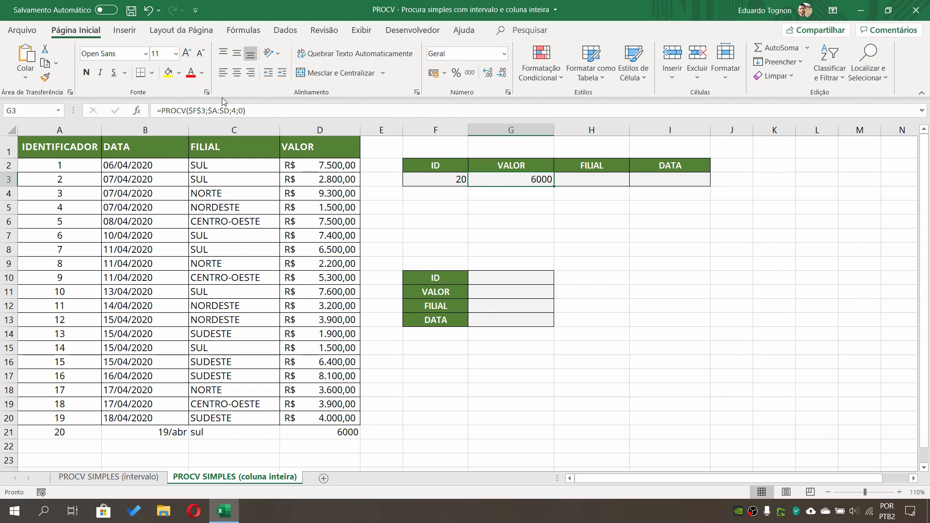
pyautogui.scroll(-4, 187, 328)
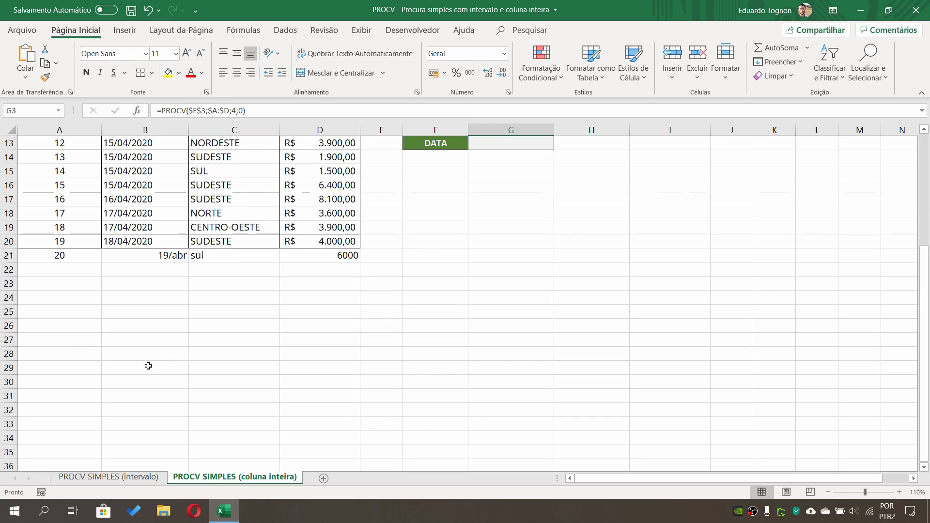
pyautogui.click(66, 265)
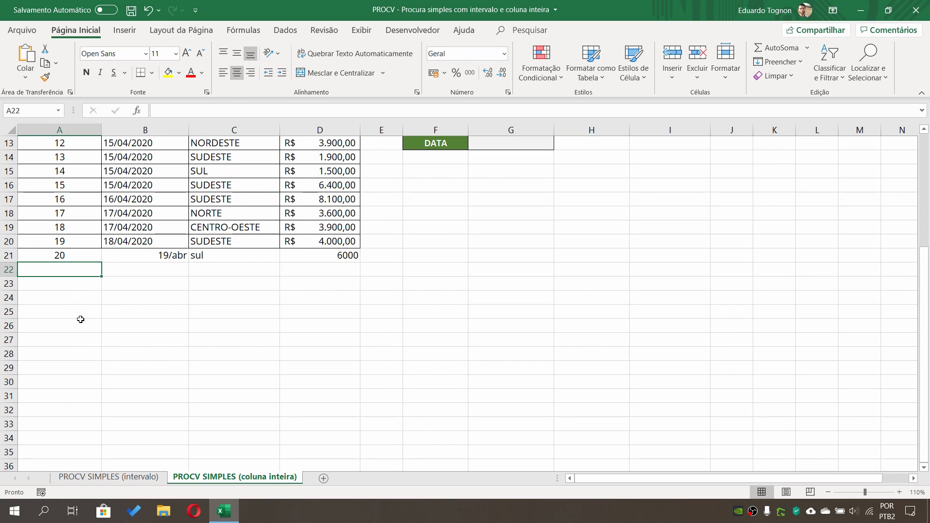
pyautogui.scroll(4, 80, 321)
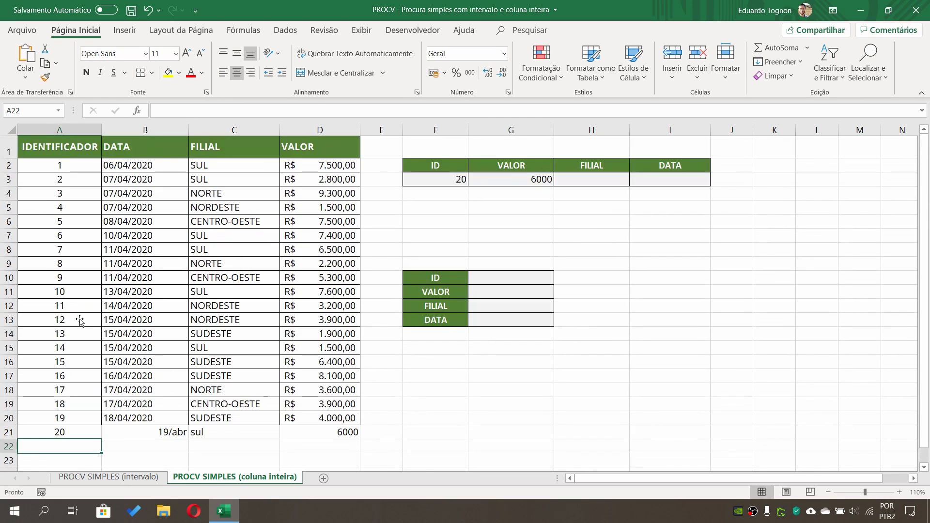
pyautogui.click(506, 181)
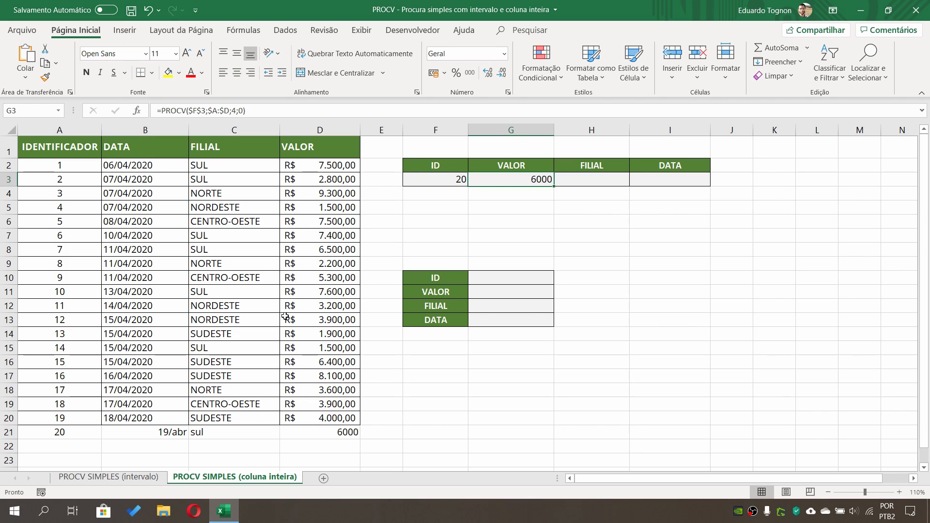
pyautogui.moveTo(58, 147); pyautogui.dragTo(339, 432)
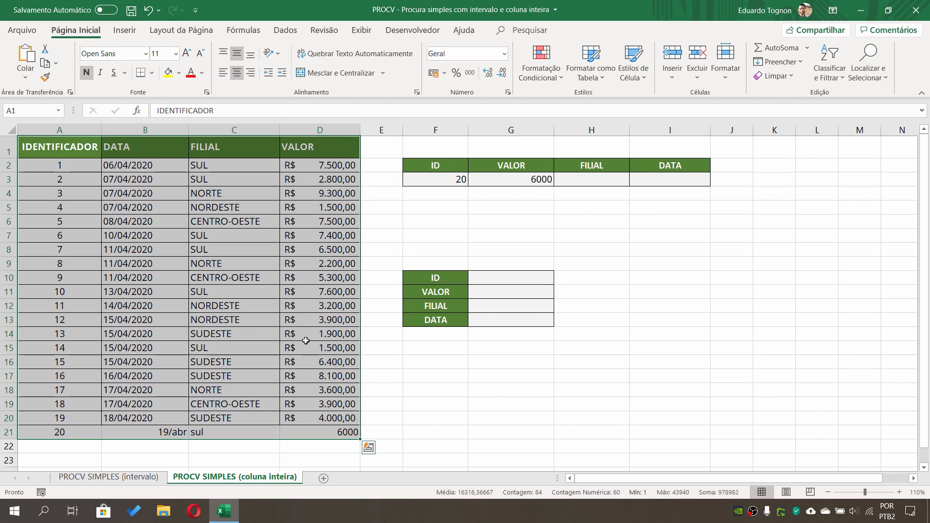
pyautogui.scroll(-8, 147, 256)
pyautogui.moveTo(63, 188); pyautogui.dragTo(332, 382)
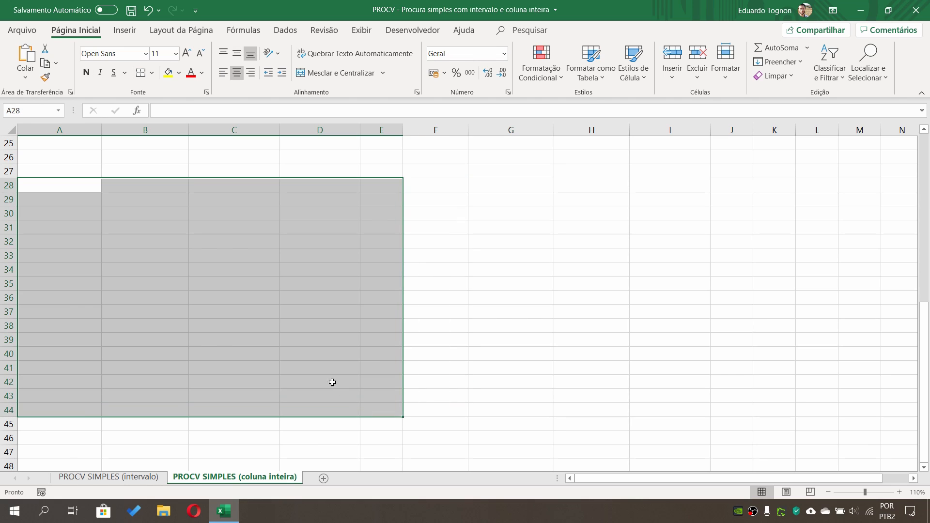
pyautogui.scroll(-7, 121, 297)
pyautogui.moveTo(121, 286); pyautogui.dragTo(382, 466)
pyautogui.scroll(15, 370, 274)
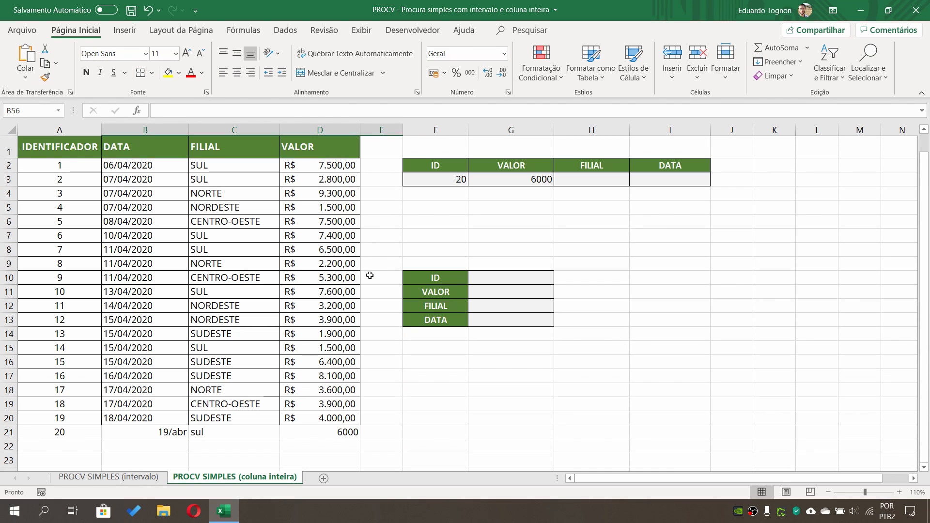
pyautogui.click(743, 360)
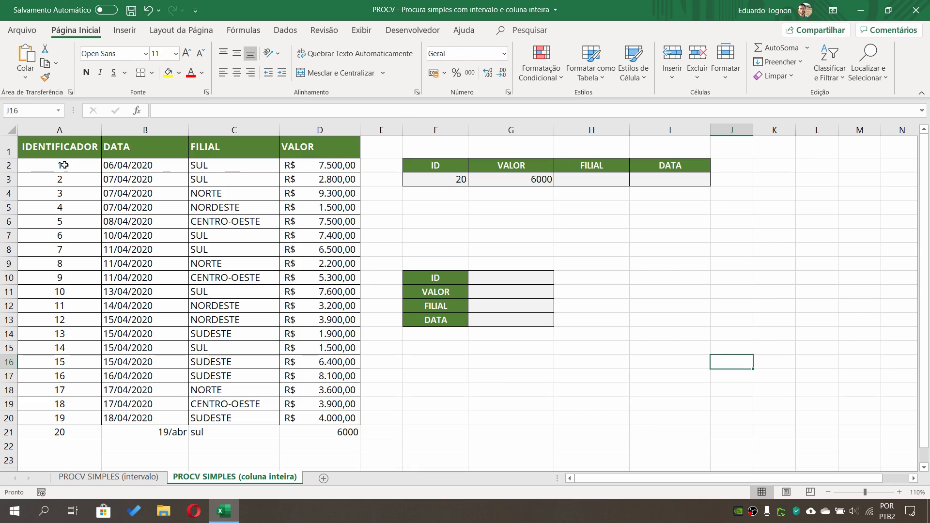
# Review the ID in F3 and the empty rows below the table, and compare the lookup results on the intervalo and coluna inteira sheets
pyautogui.click(433, 181)
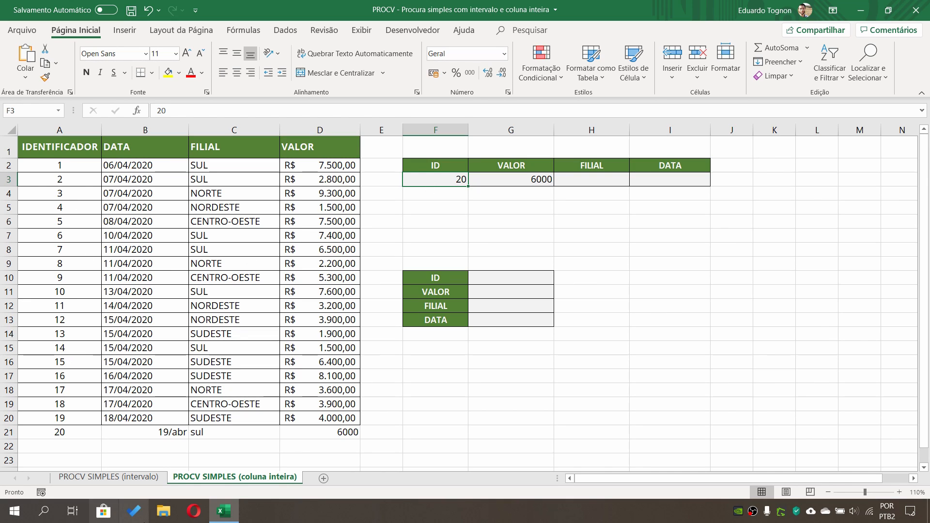
pyautogui.scroll(-4, 85, 339)
pyautogui.click(58, 394)
pyautogui.scroll(4, 386, 301)
pyautogui.click(444, 176)
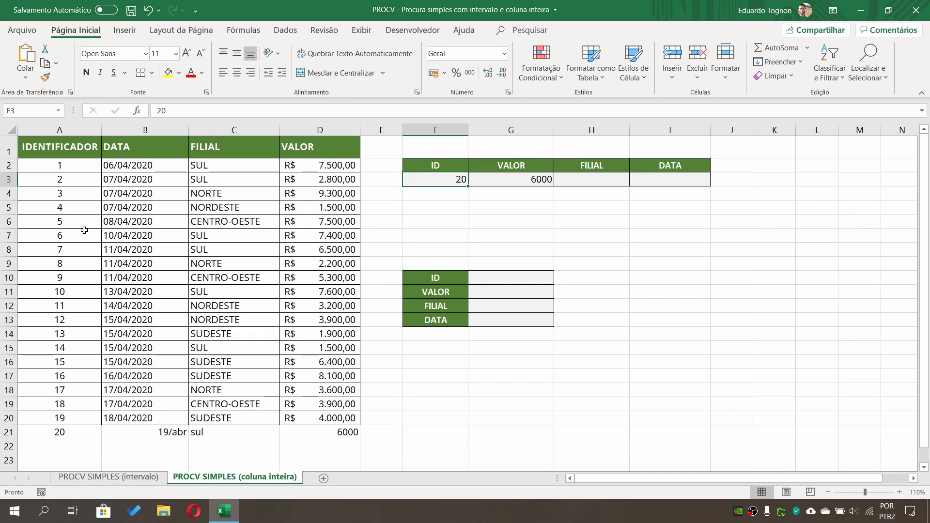
pyautogui.click(109, 476)
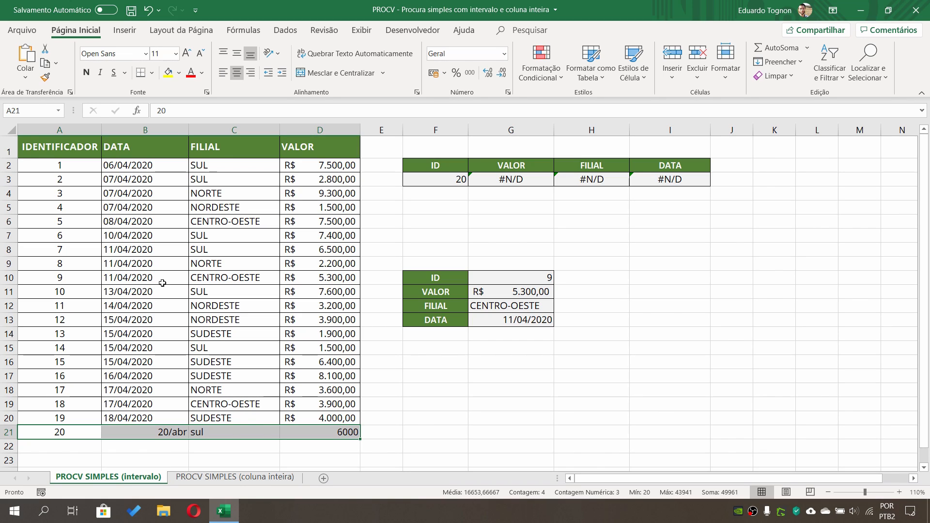
pyautogui.click(246, 483)
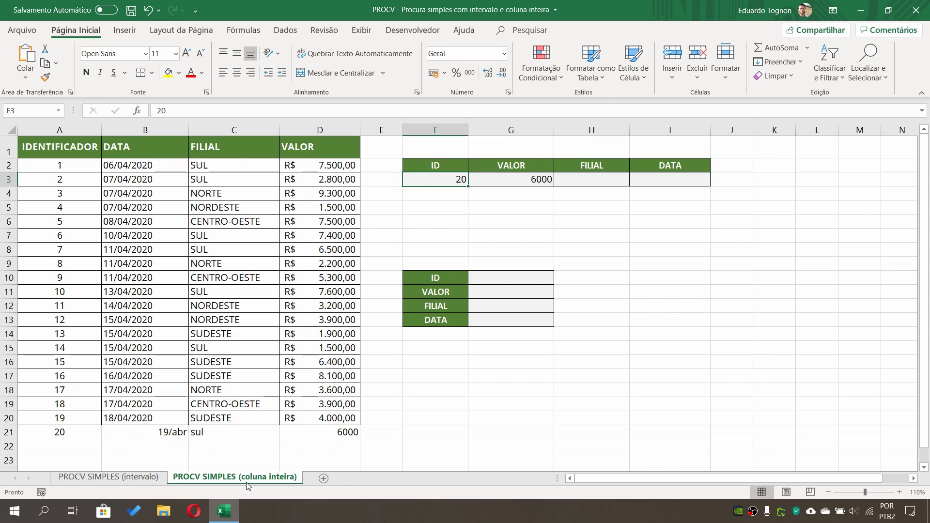
pyautogui.press('Right')
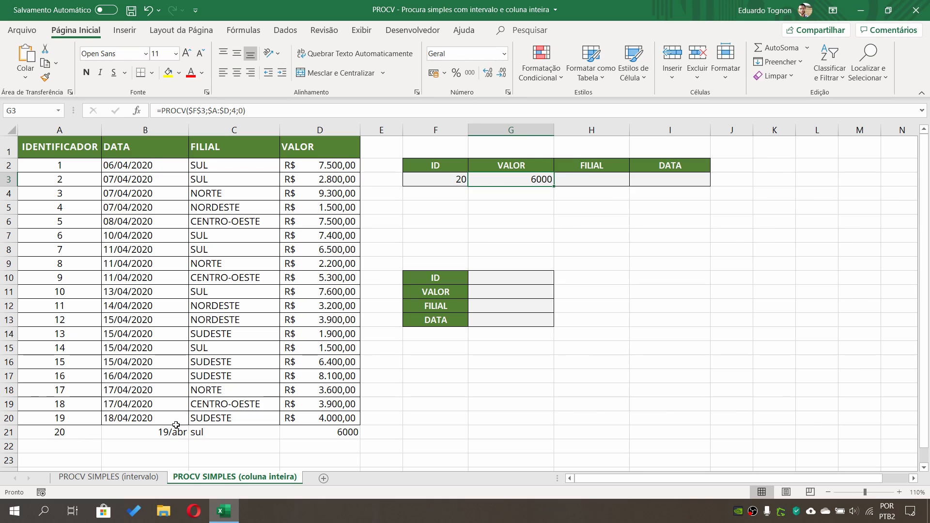
pyautogui.click(129, 475)
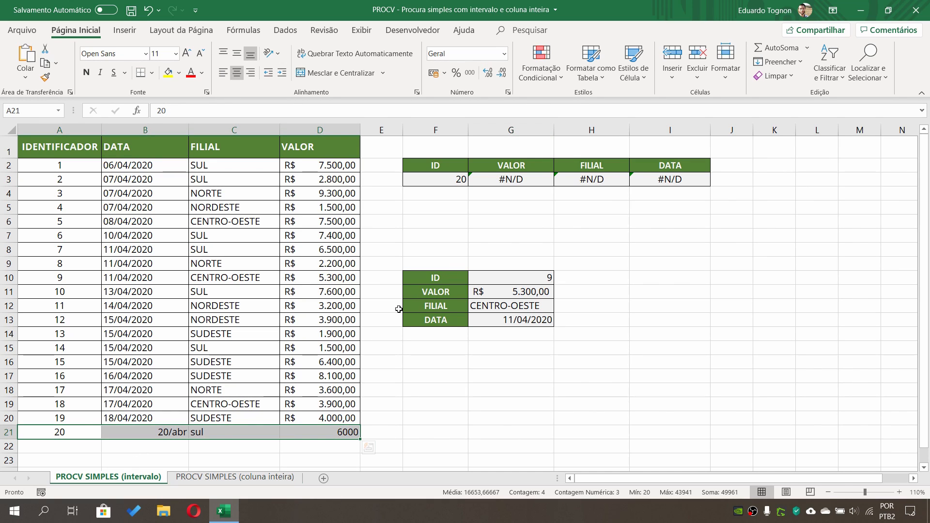
pyautogui.click(235, 476)
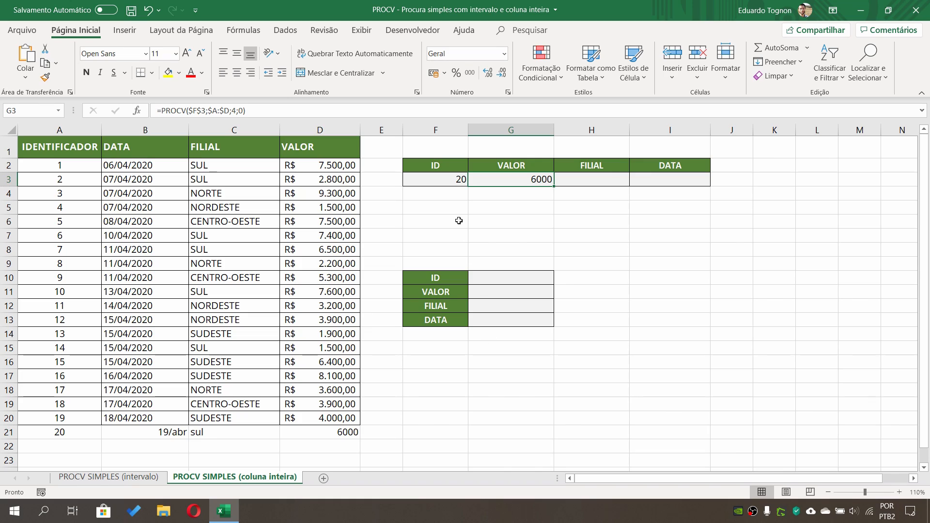